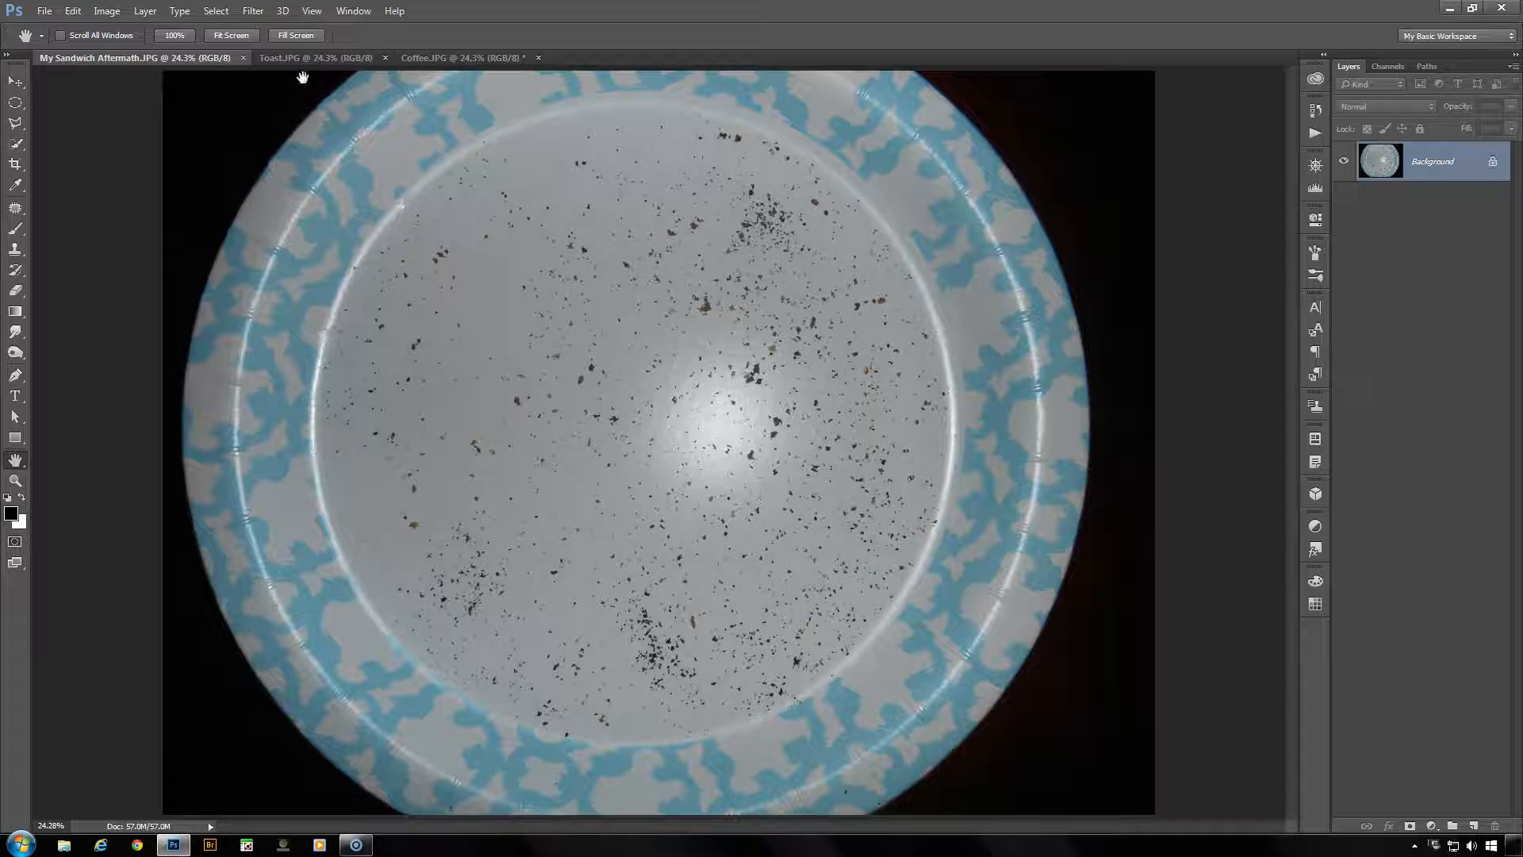
- Duplicate the Background layer in Toast.JPG and desaturate the copy
{"action": "left_click", "coordinate": [321, 61]}
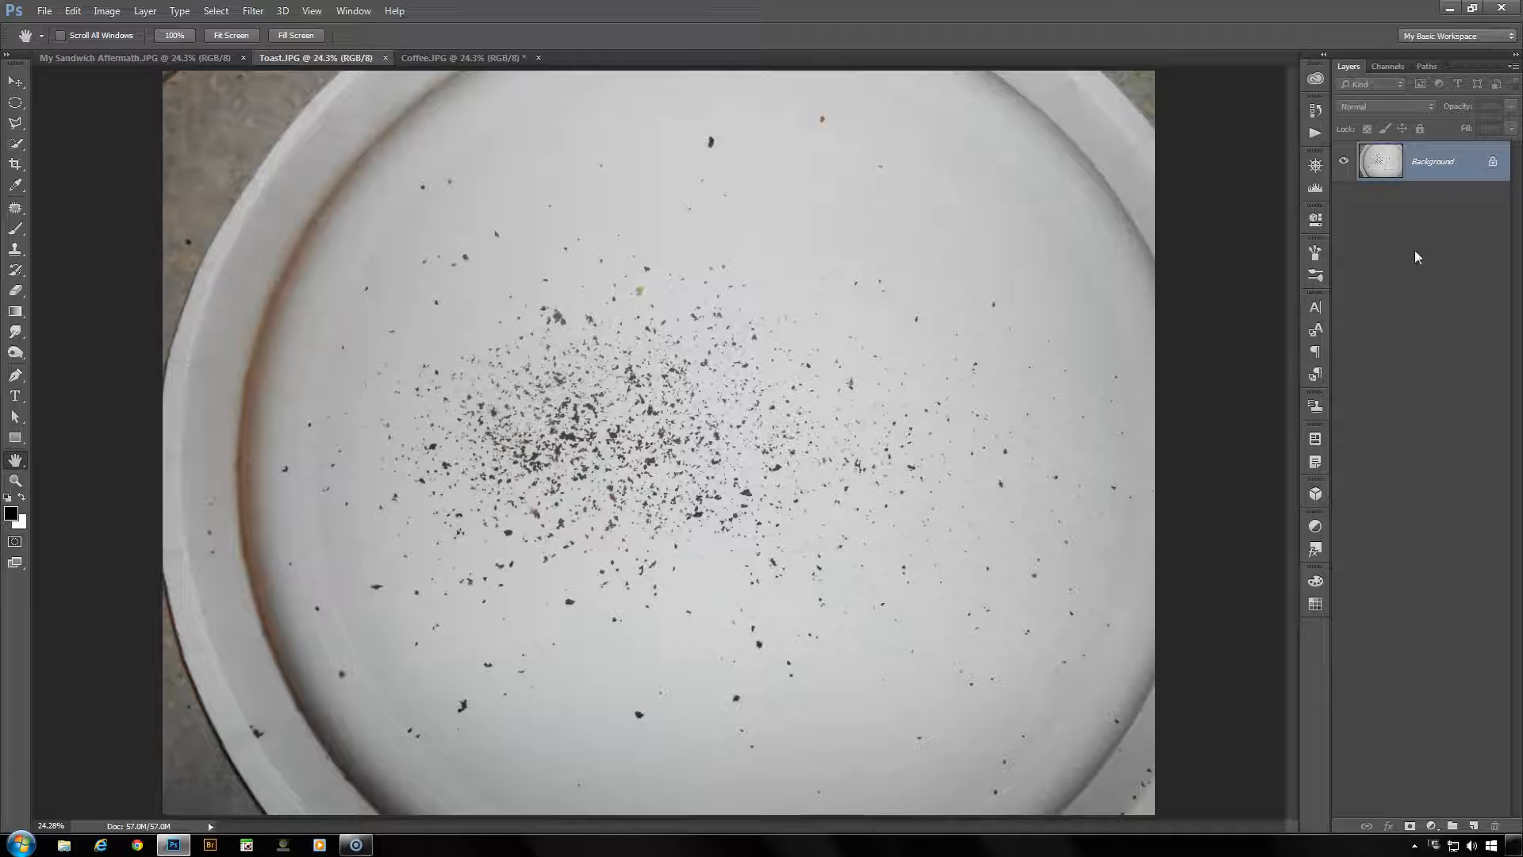
{"action": "left_click_drag", "start_coordinate": [1435, 172], "coordinate": [1468, 823]}
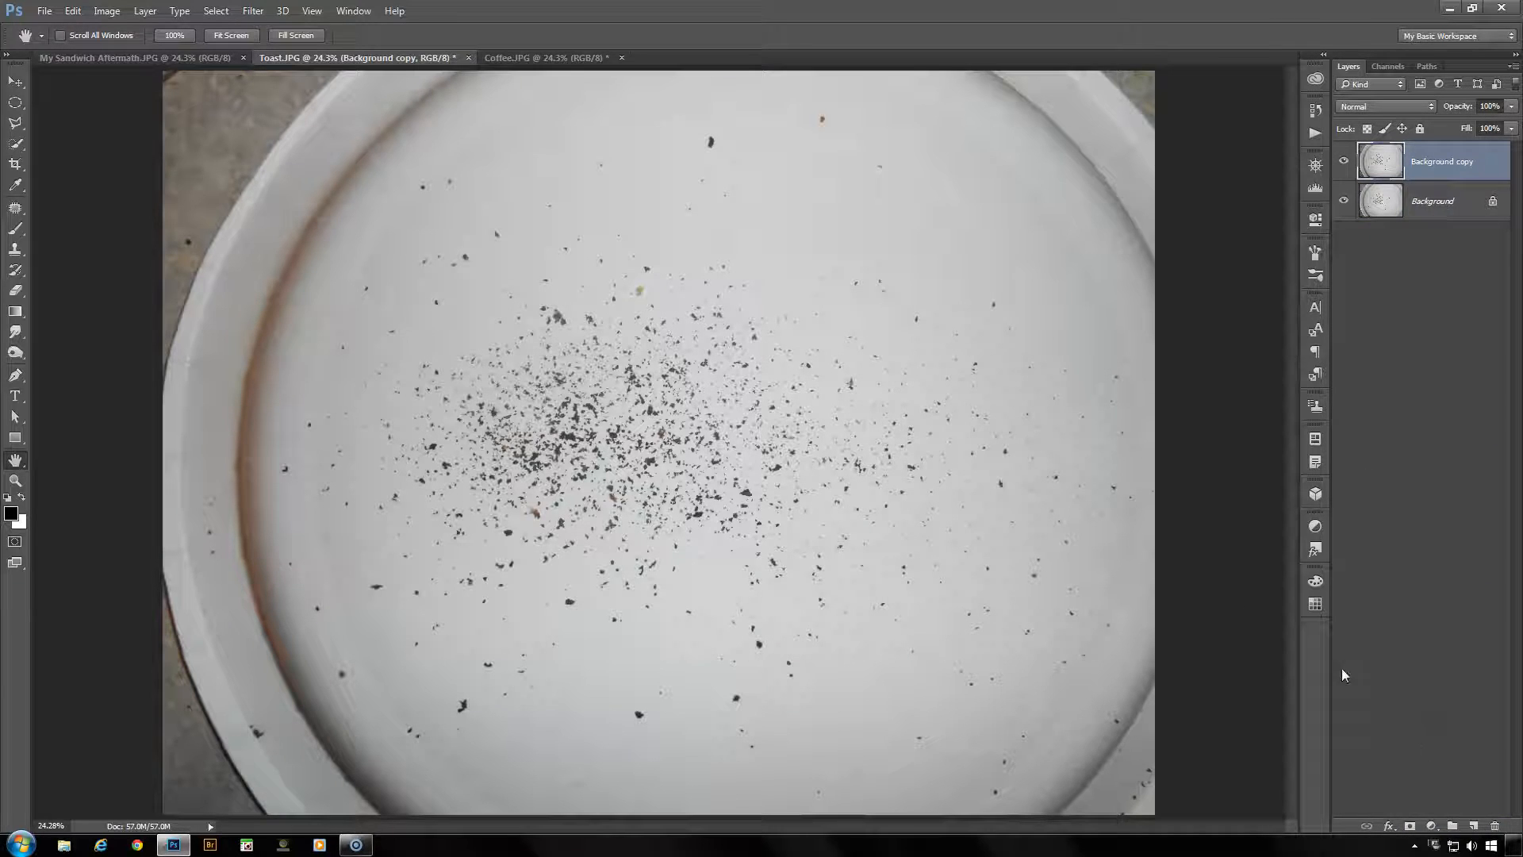
{"action": "left_click", "coordinate": [111, 13]}
{"action": "mouse_move", "coordinate": [134, 54]}
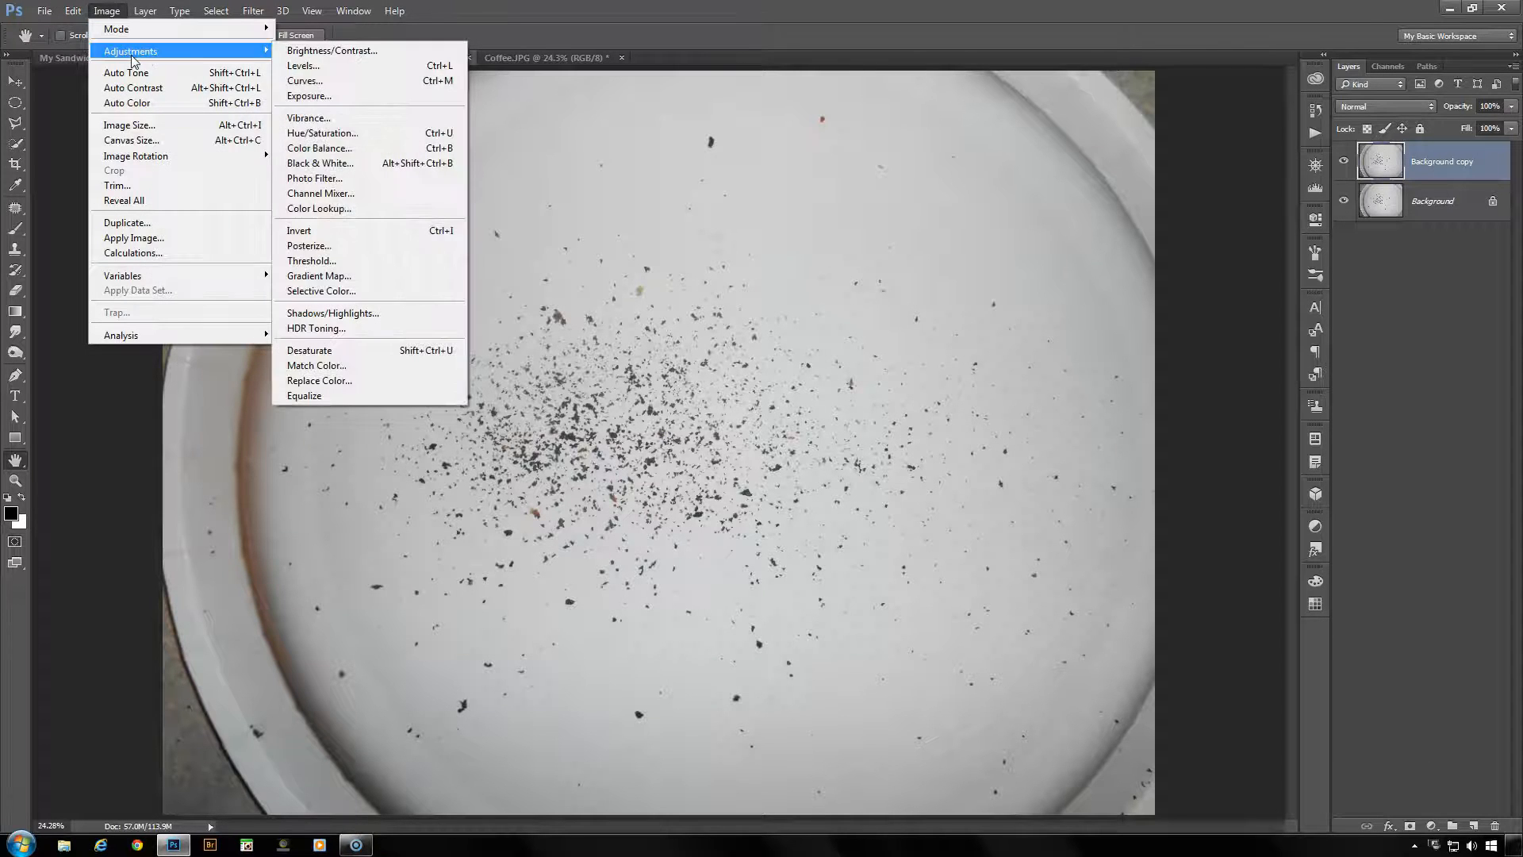
{"action": "left_click", "coordinate": [325, 349]}
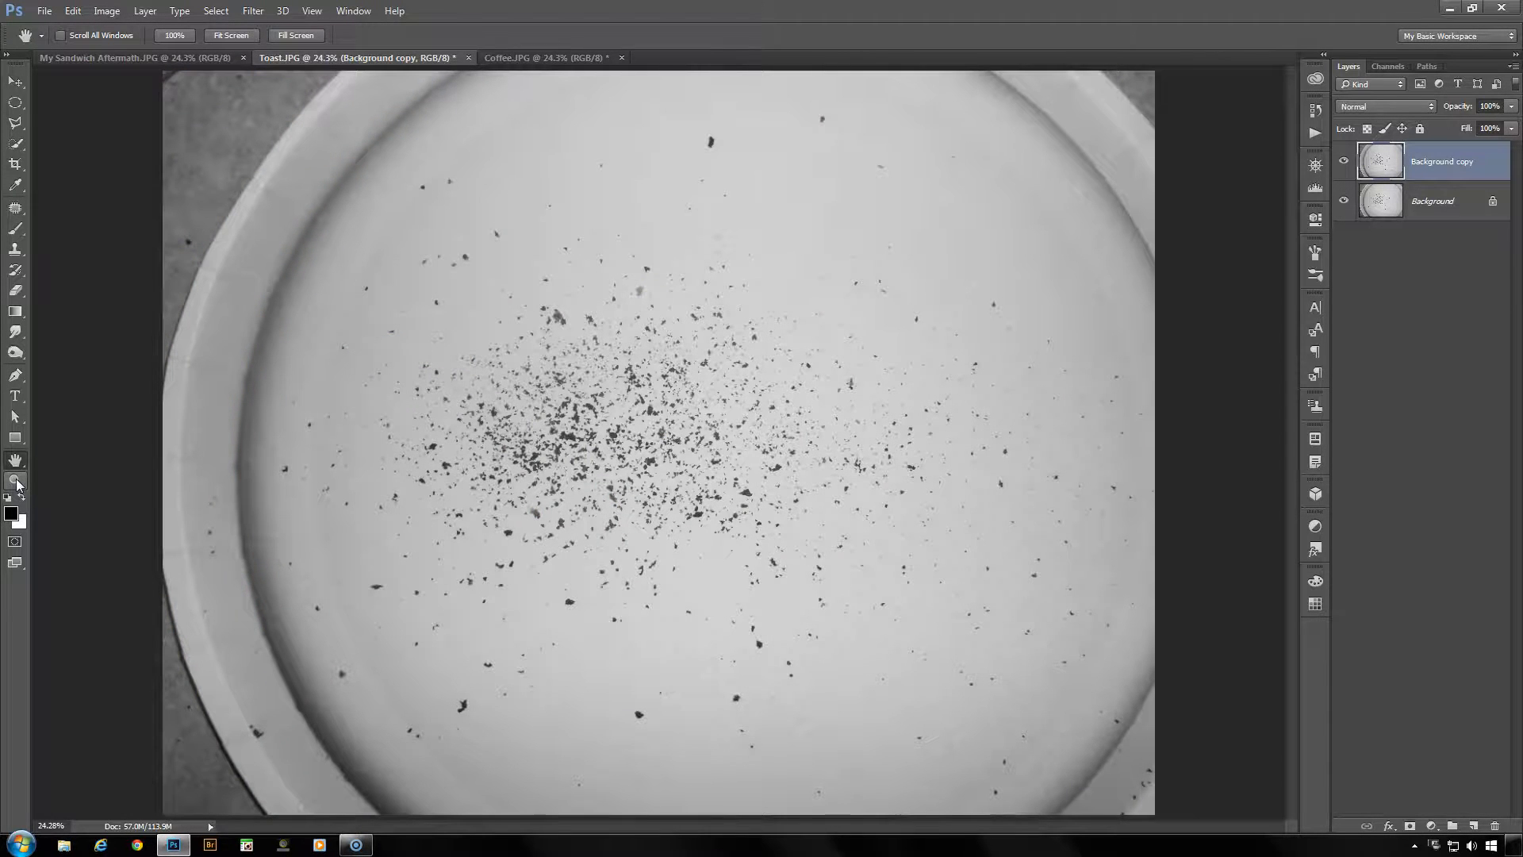
- Add a Levels adjustment layer and set its white point from the pale plate surface between the crumbs
{"action": "double_click", "coordinate": [16, 481]}
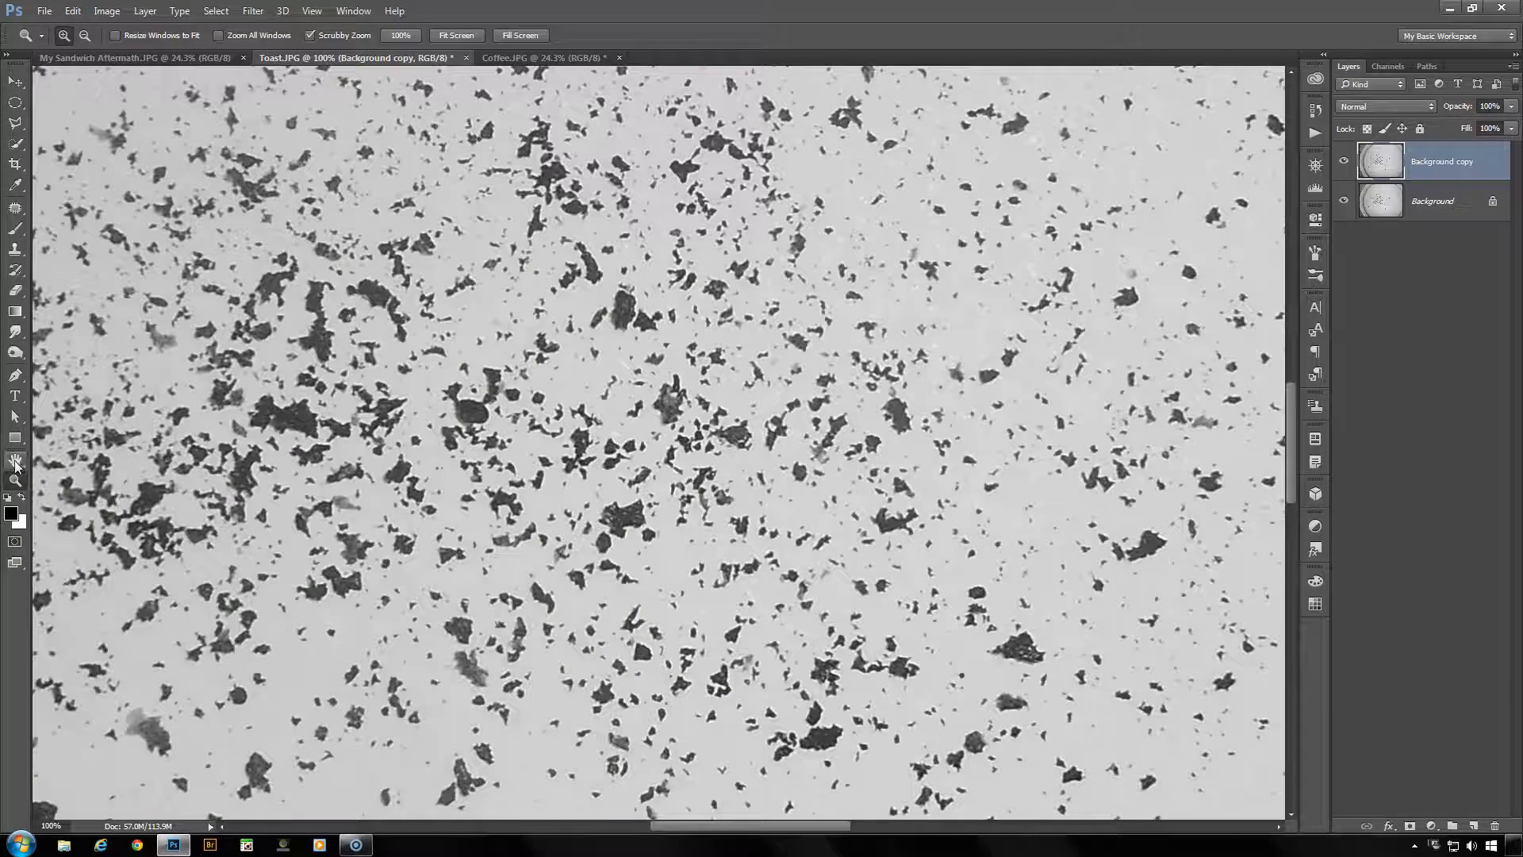
{"action": "left_click", "coordinate": [16, 462]}
{"action": "left_click_drag", "start_coordinate": [1049, 382], "coordinate": [537, 640]}
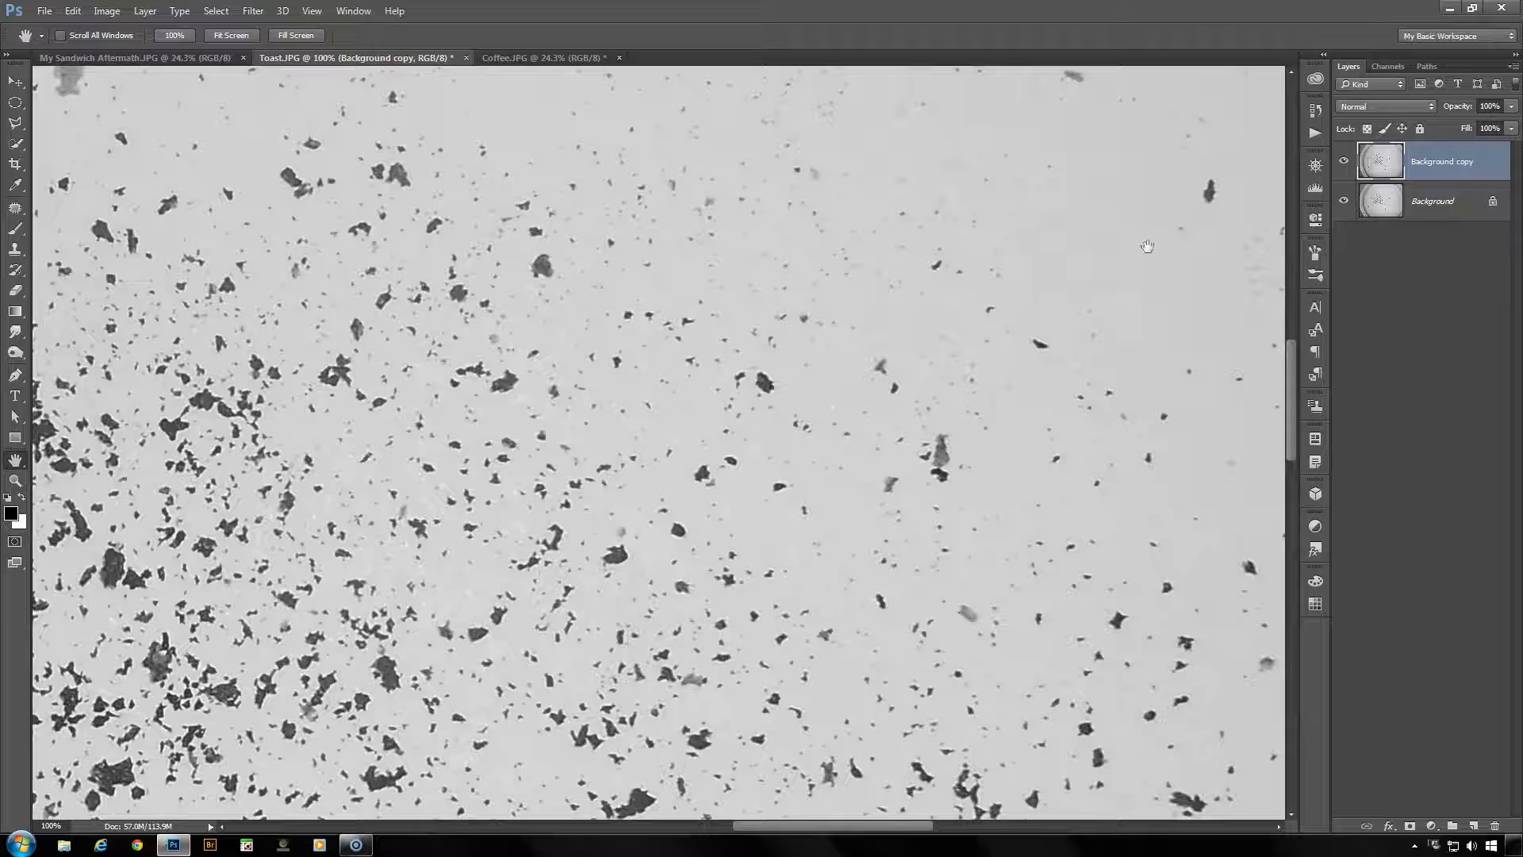
{"action": "left_click", "coordinate": [1431, 826]}
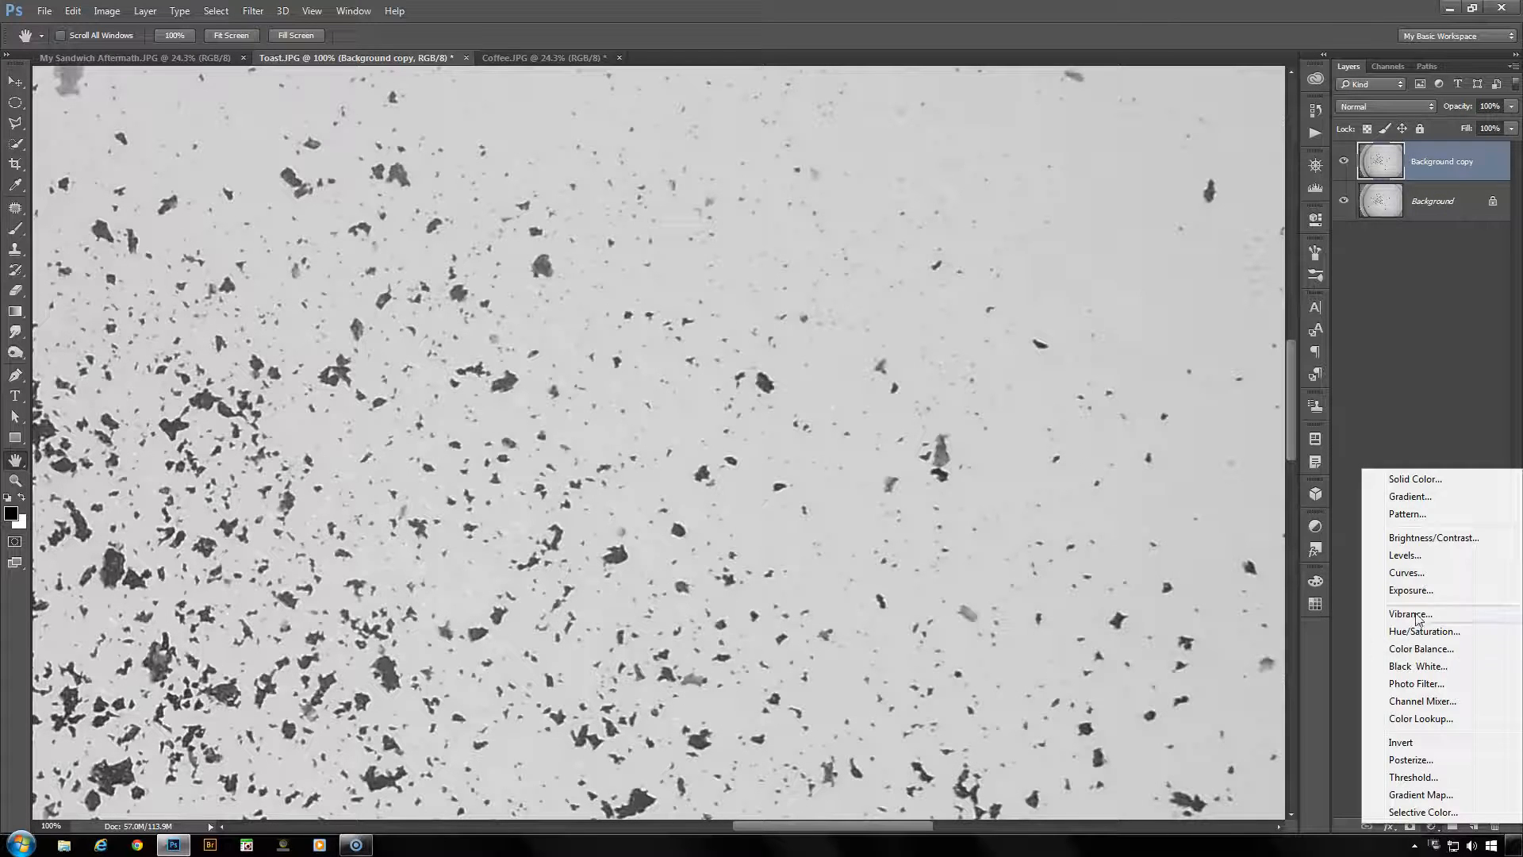
{"action": "left_click", "coordinate": [1431, 558]}
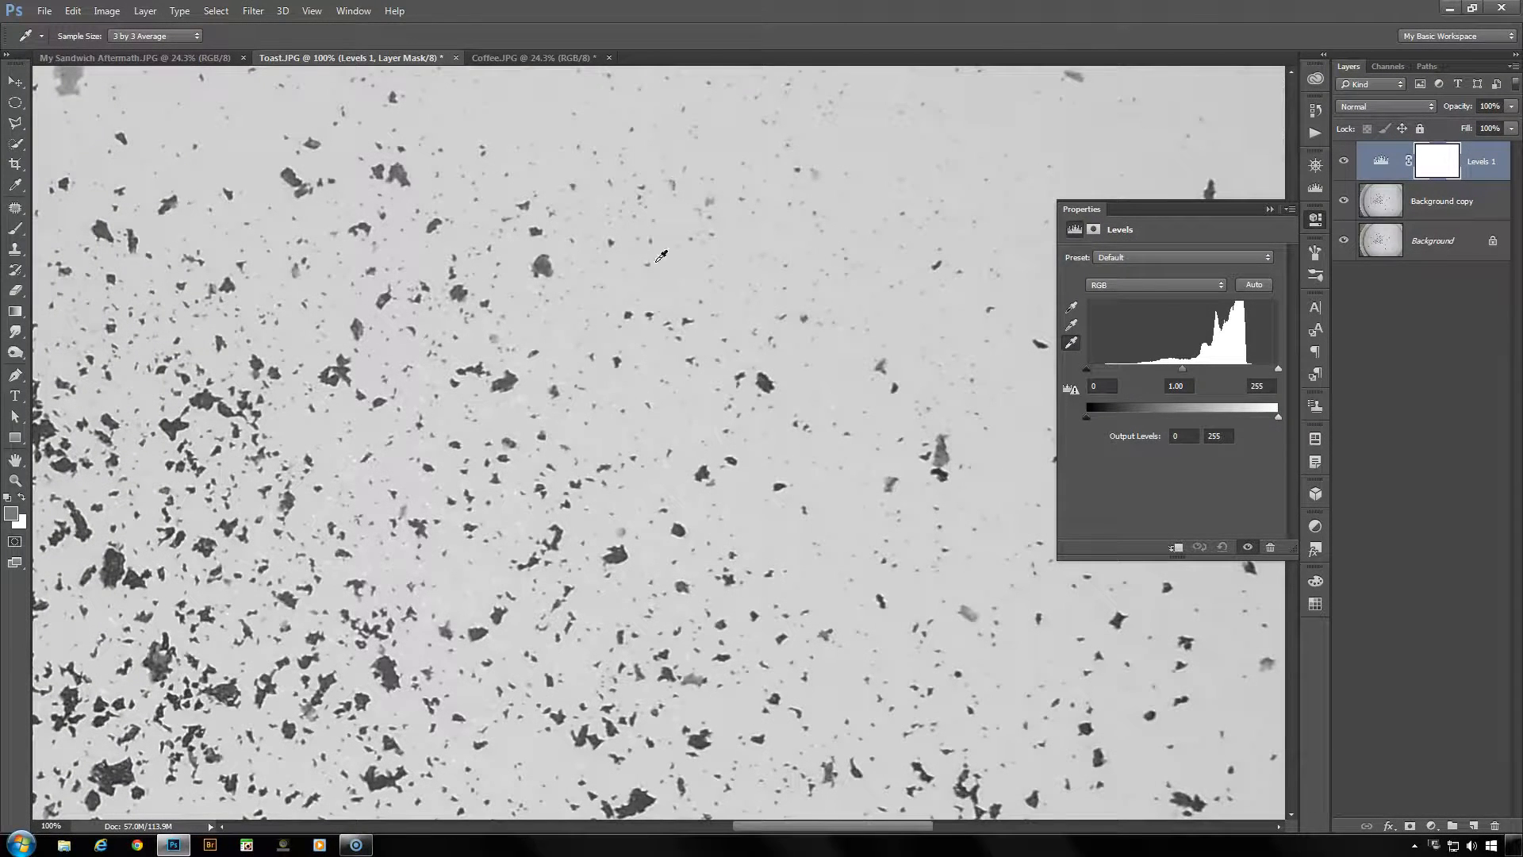
{"action": "left_click", "coordinate": [790, 373]}
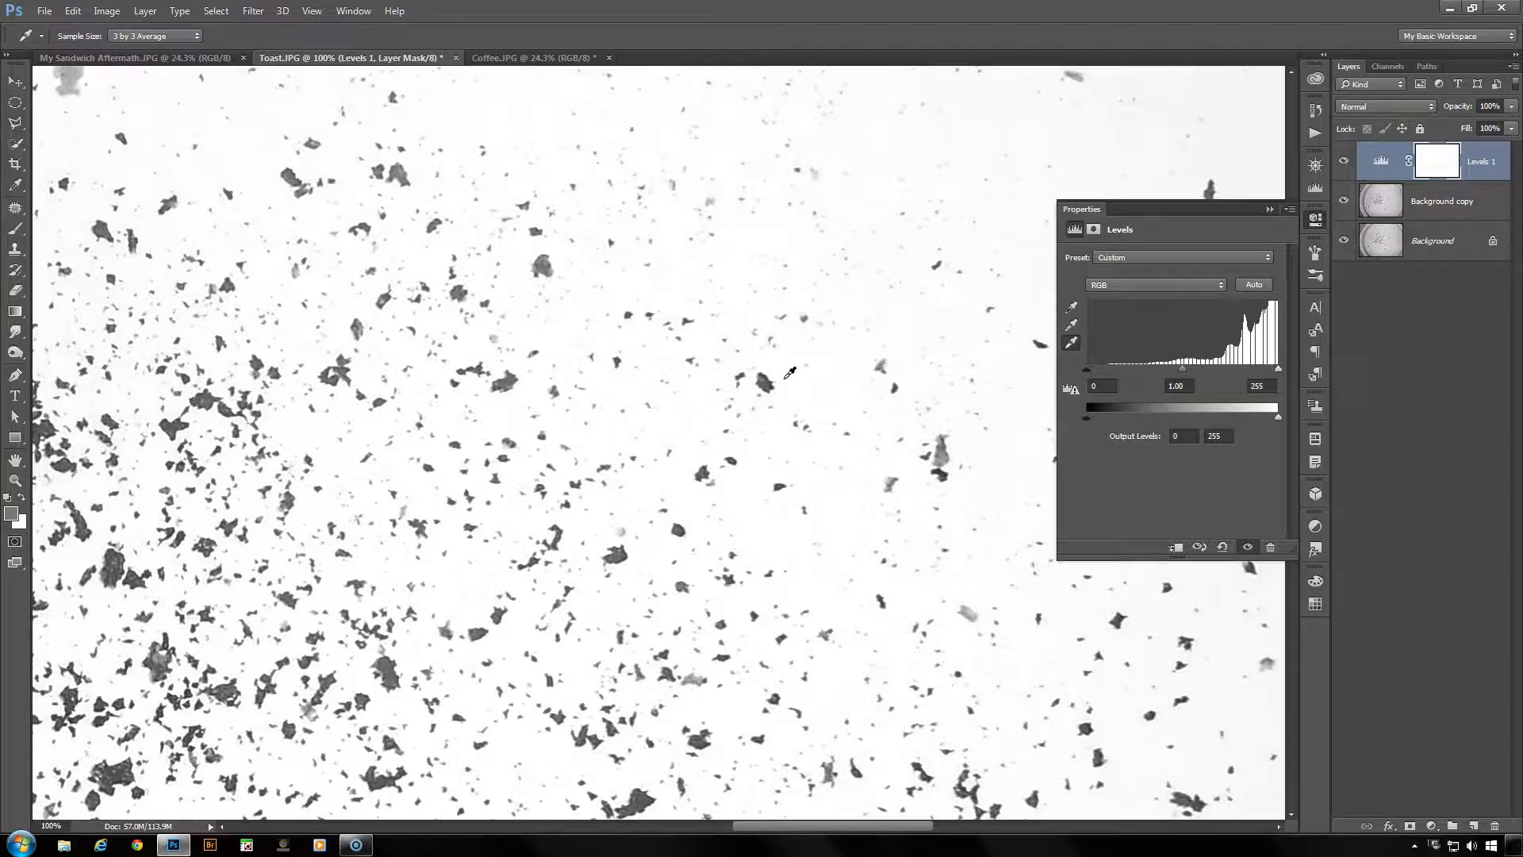
- Set the Levels black point by sampling a dark crumb and two successively lighter grey crumbs
{"action": "left_click", "coordinate": [1073, 309]}
{"action": "left_click", "coordinate": [766, 382]}
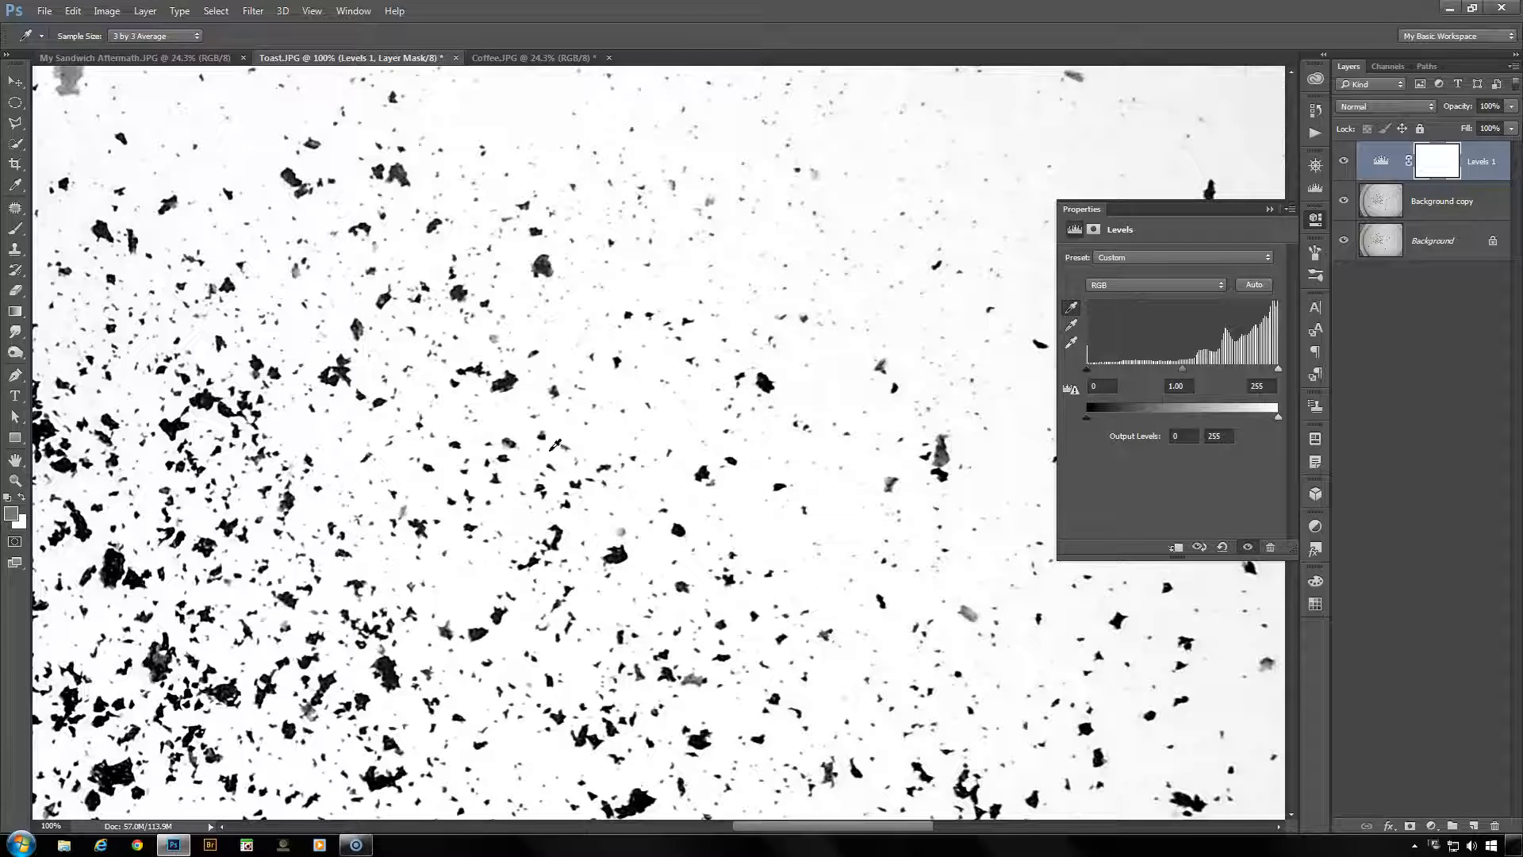
{"action": "left_click", "coordinate": [943, 455]}
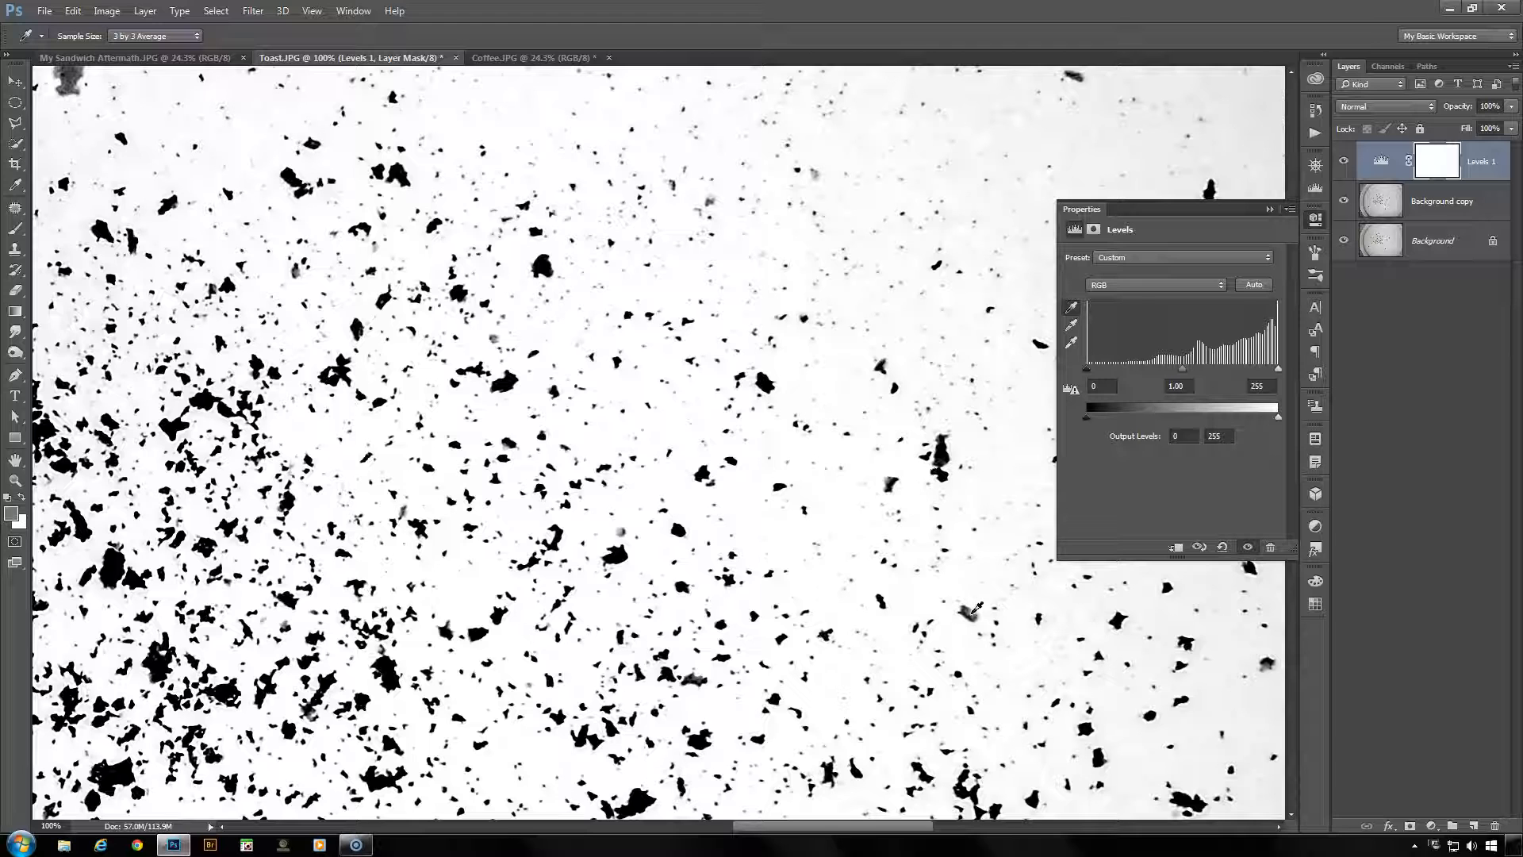
{"action": "left_click", "coordinate": [973, 608]}
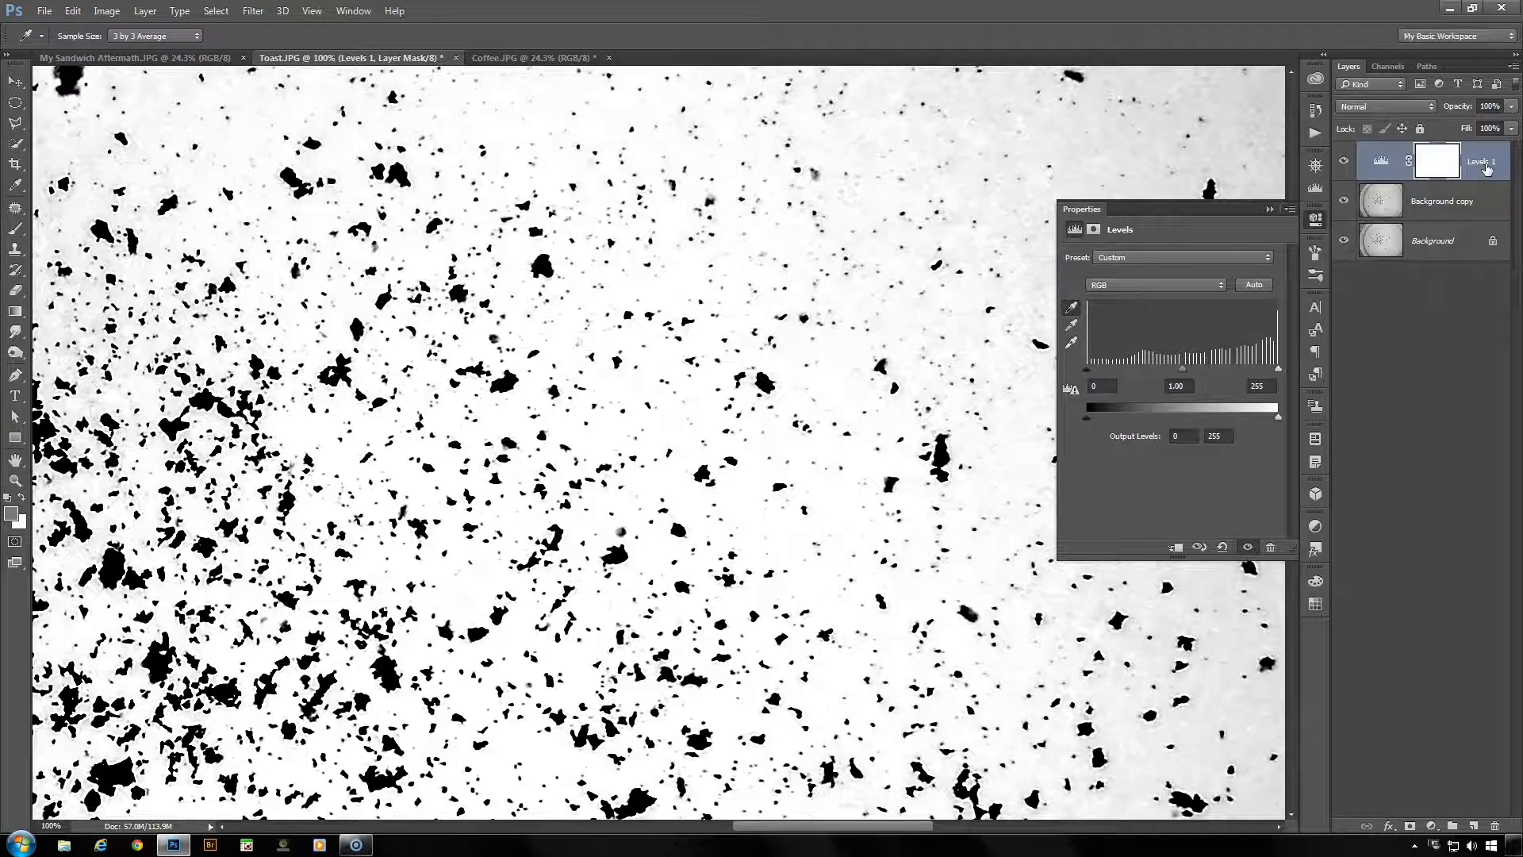
- Merge the Levels adjustment layer down into the Background copy layer
{"action": "right_click", "coordinate": [1486, 170]}
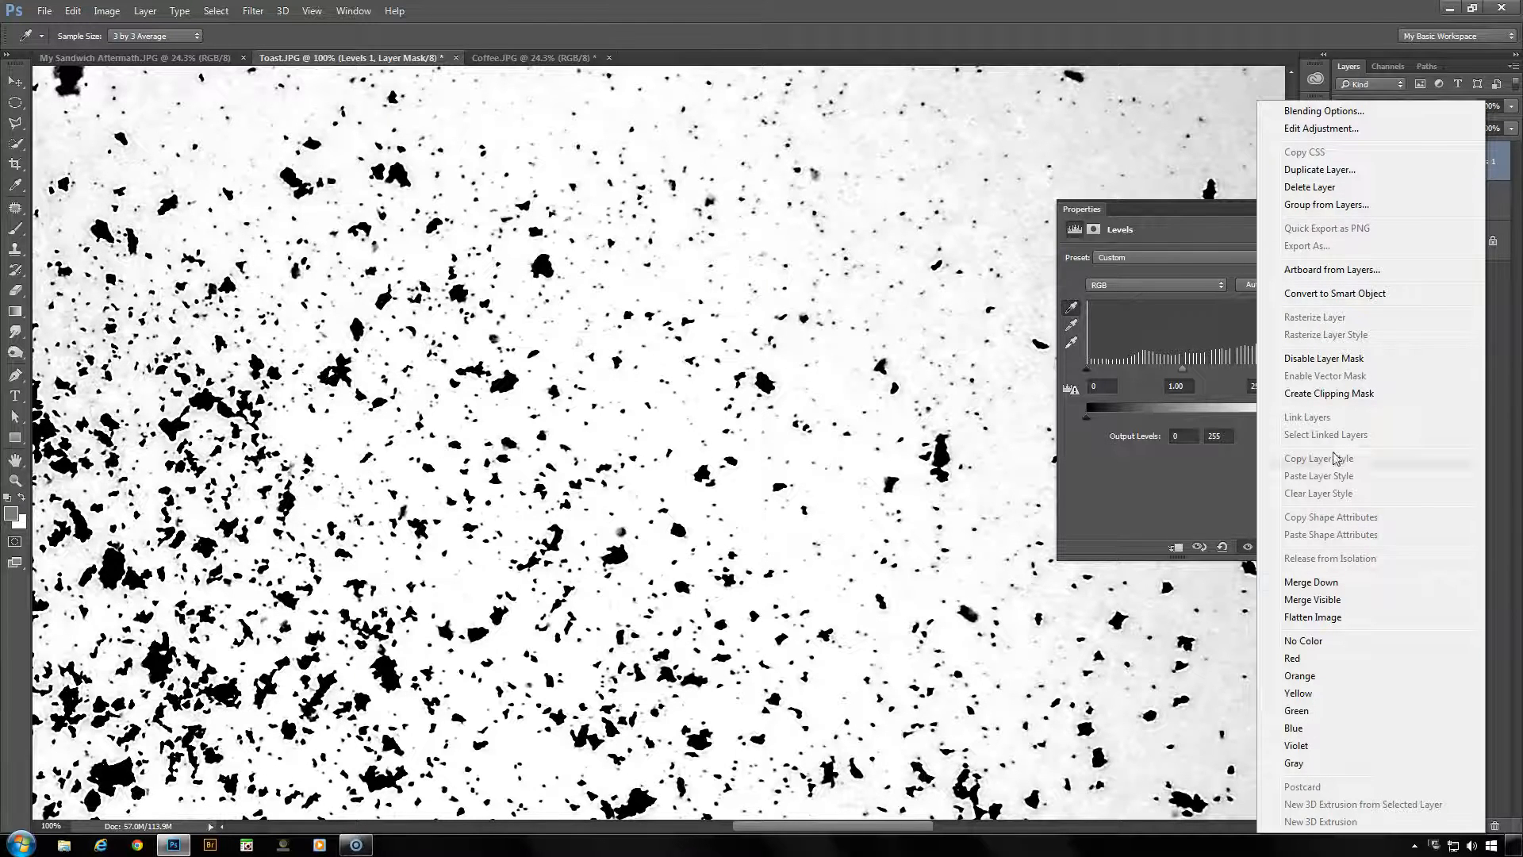
{"action": "left_click", "coordinate": [1324, 582]}
{"action": "key", "text": "h"}
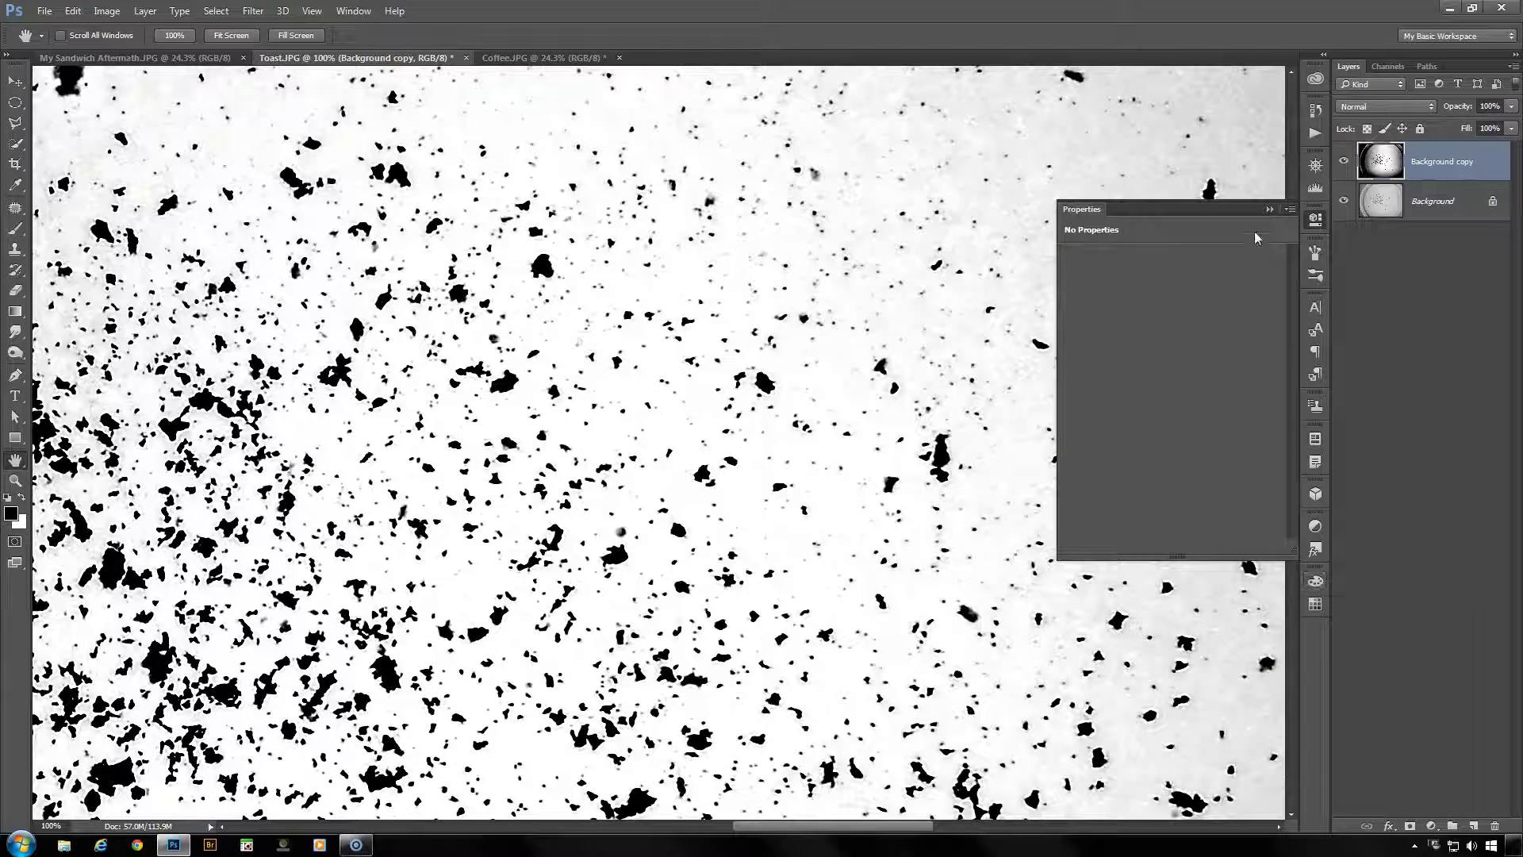
{"action": "left_click", "coordinate": [1269, 208]}
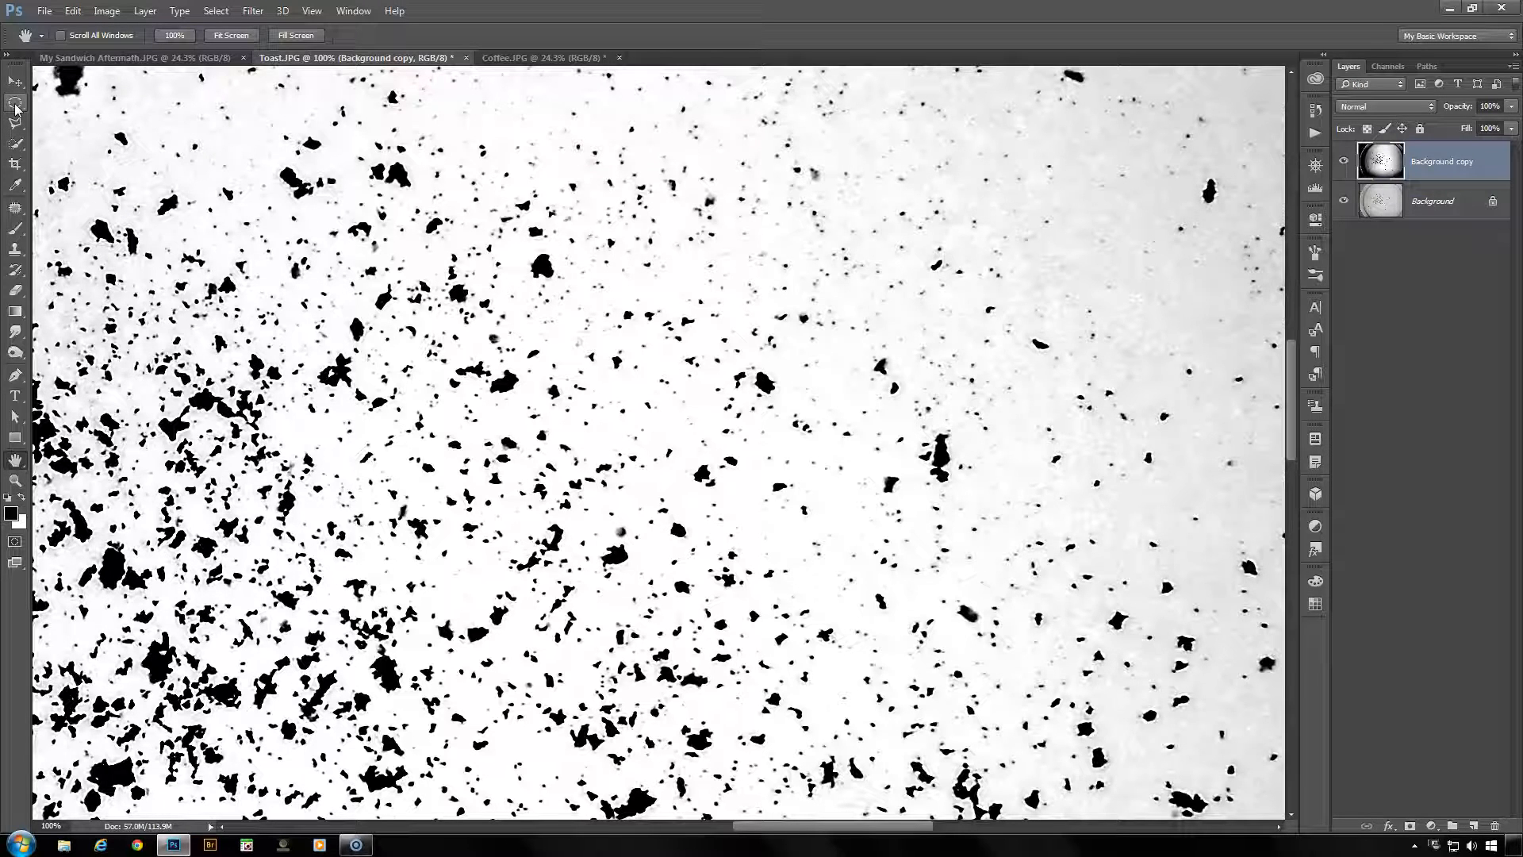
- Select a circular patch of sparse crumbs about 336 px wide and define it as a brush preset named Crumbs
{"action": "left_click", "coordinate": [16, 105]}
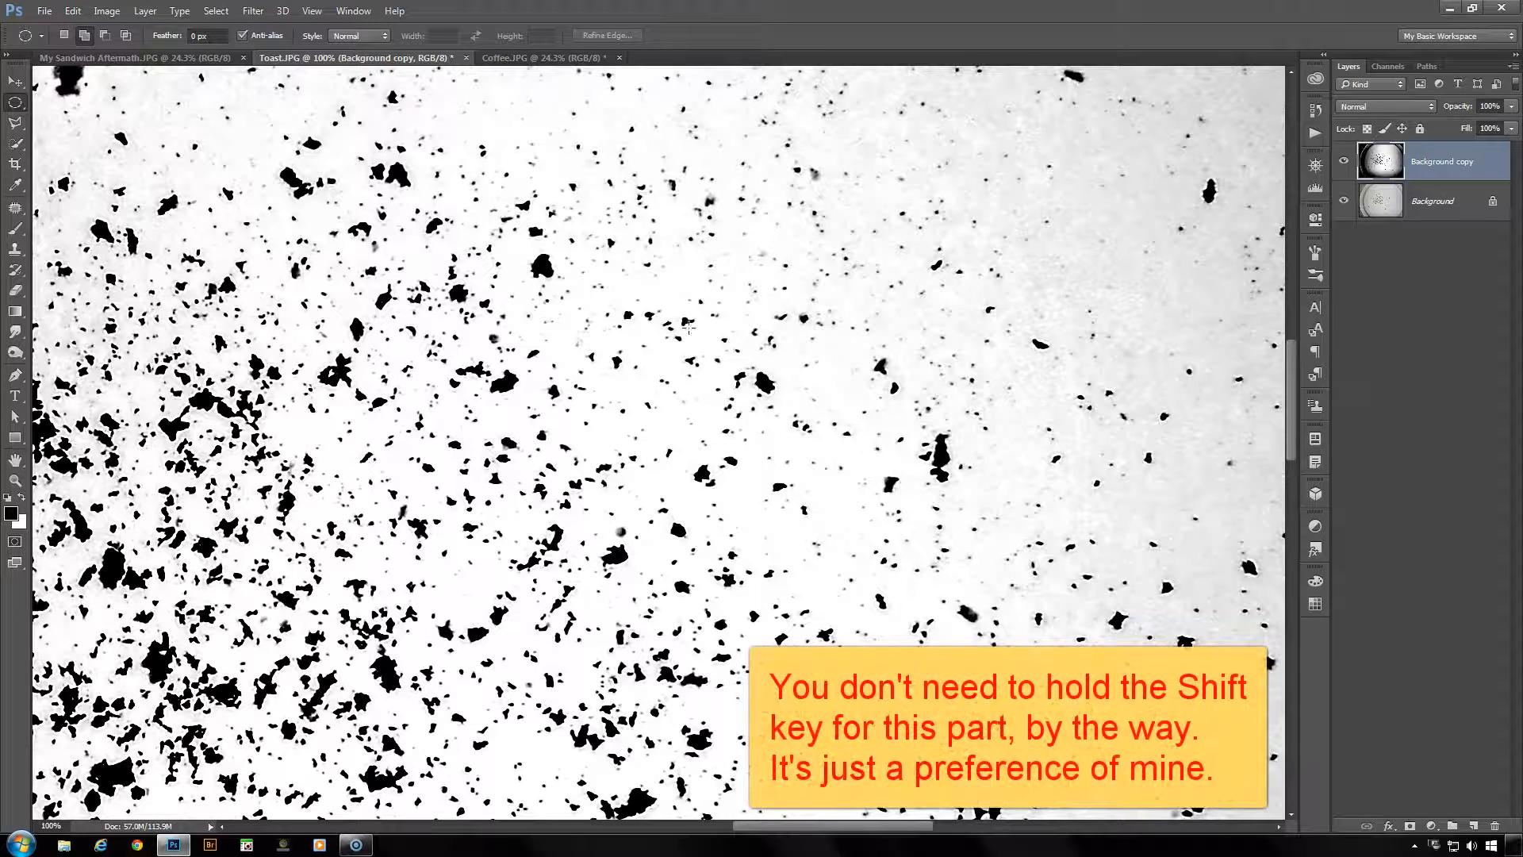
{"action": "left_click_drag", "start_coordinate": [667, 280], "coordinate": [934, 561]}
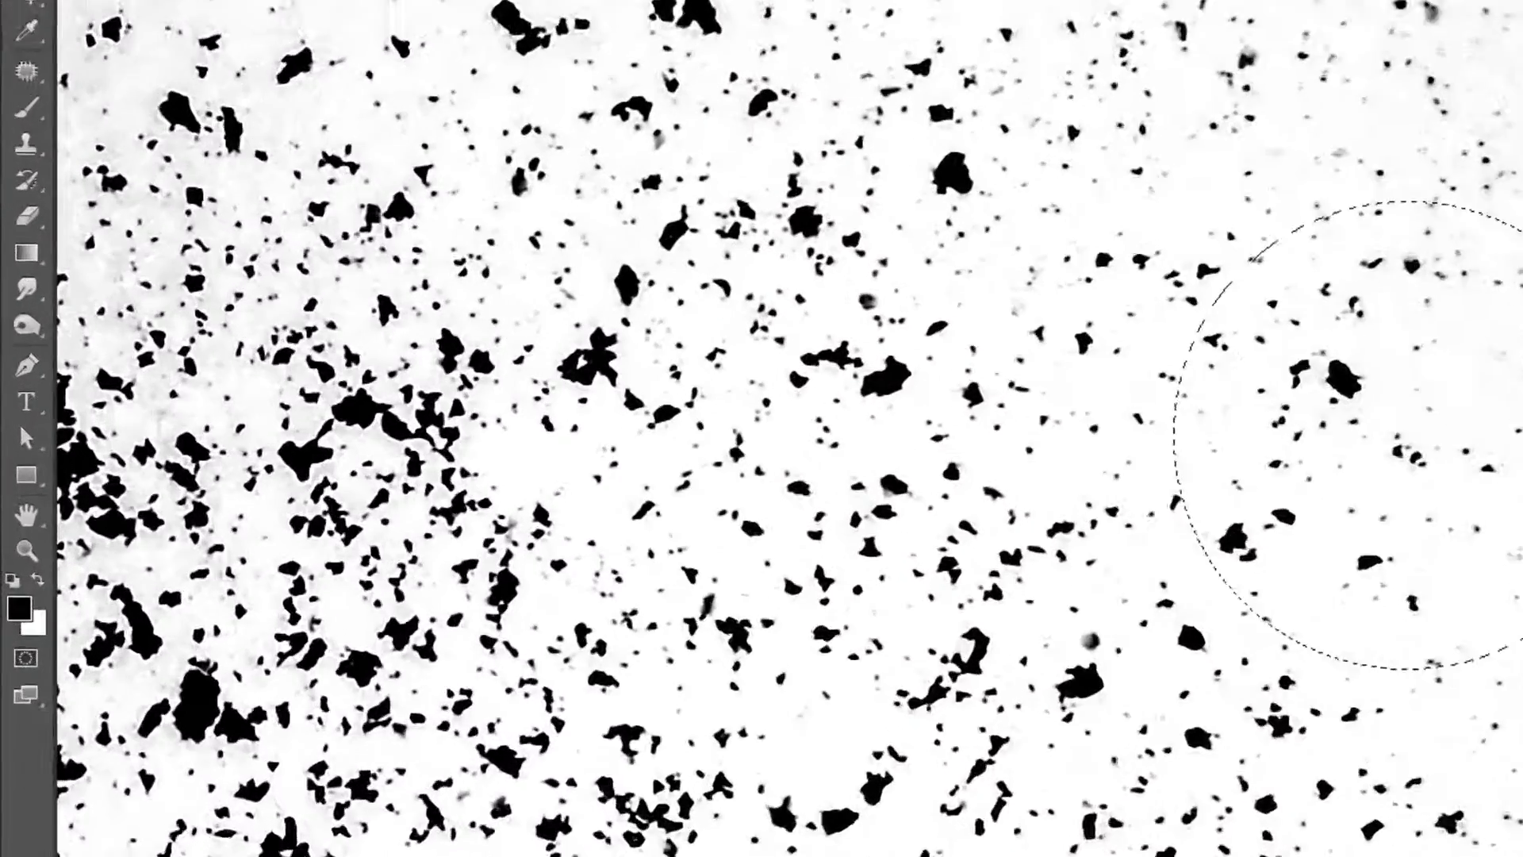
{"action": "left_click", "coordinate": [72, 12]}
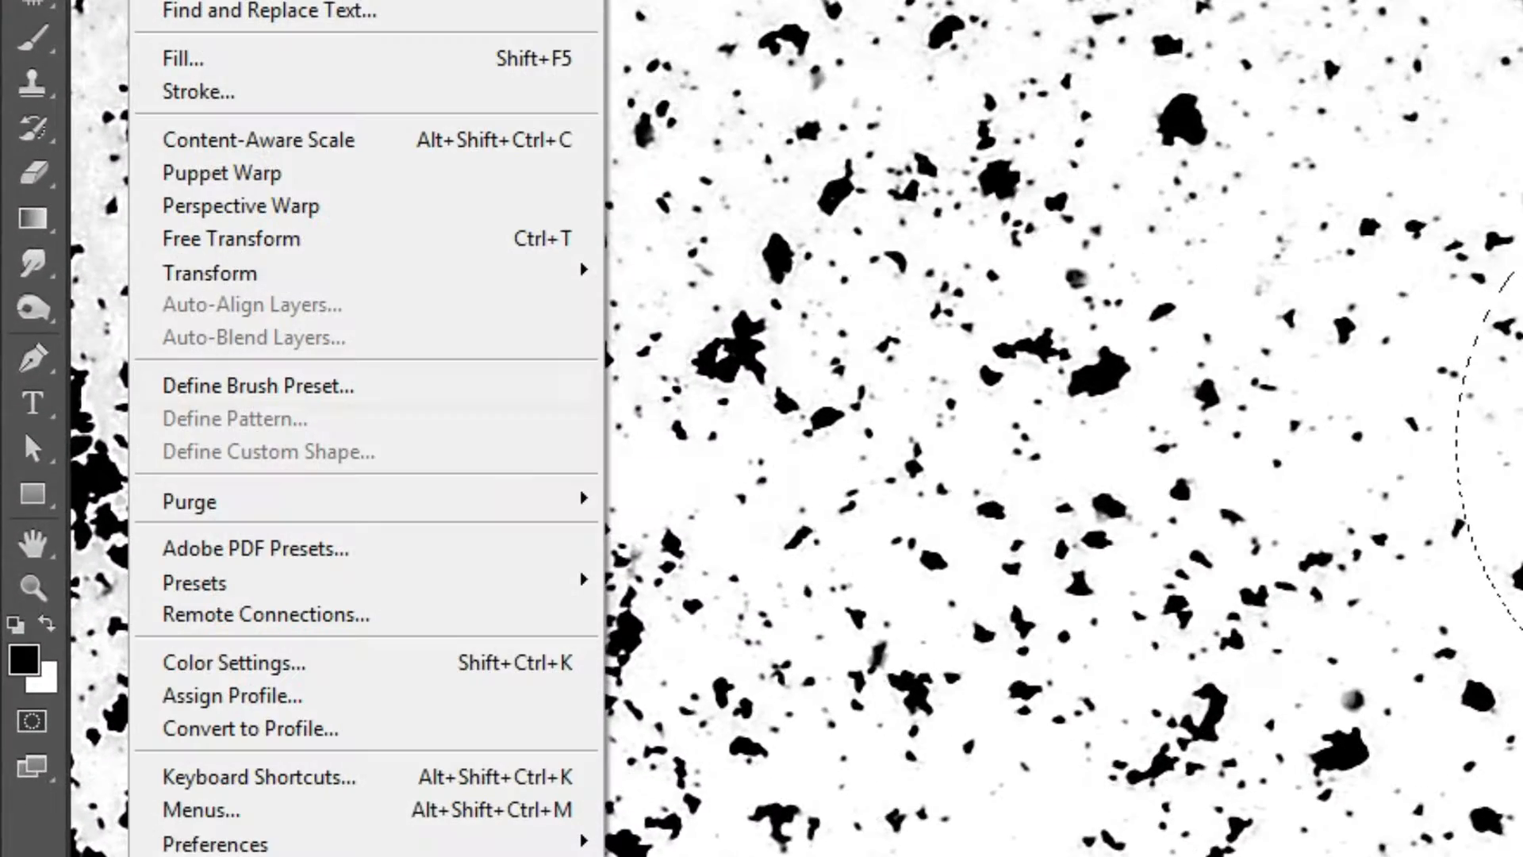
{"action": "left_click", "coordinate": [434, 388]}
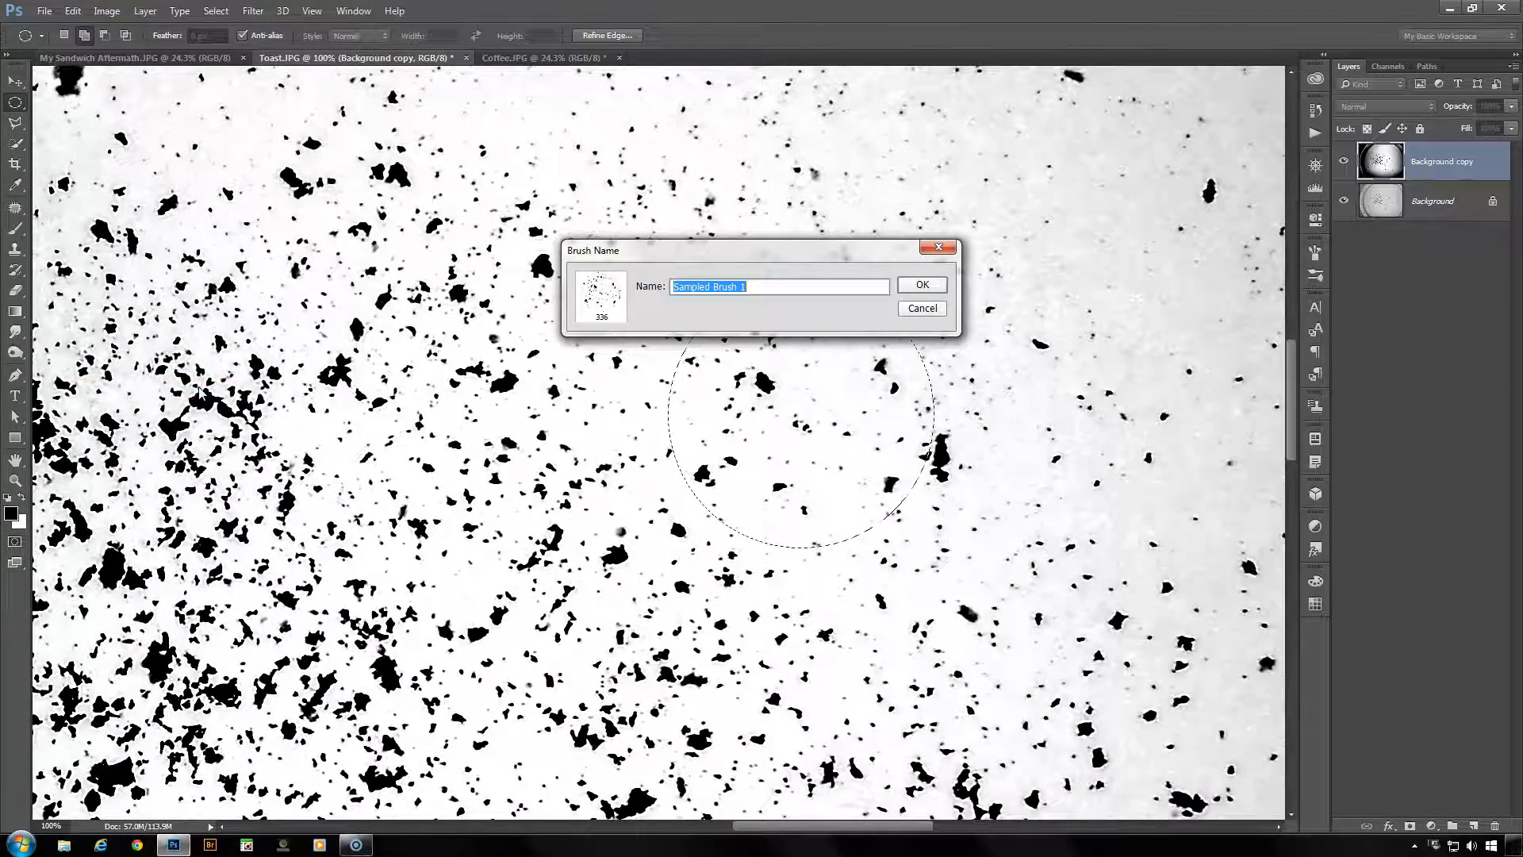
{"action": "key", "text": "BackSpace"}
{"action": "type", "text": "Crumbs"}
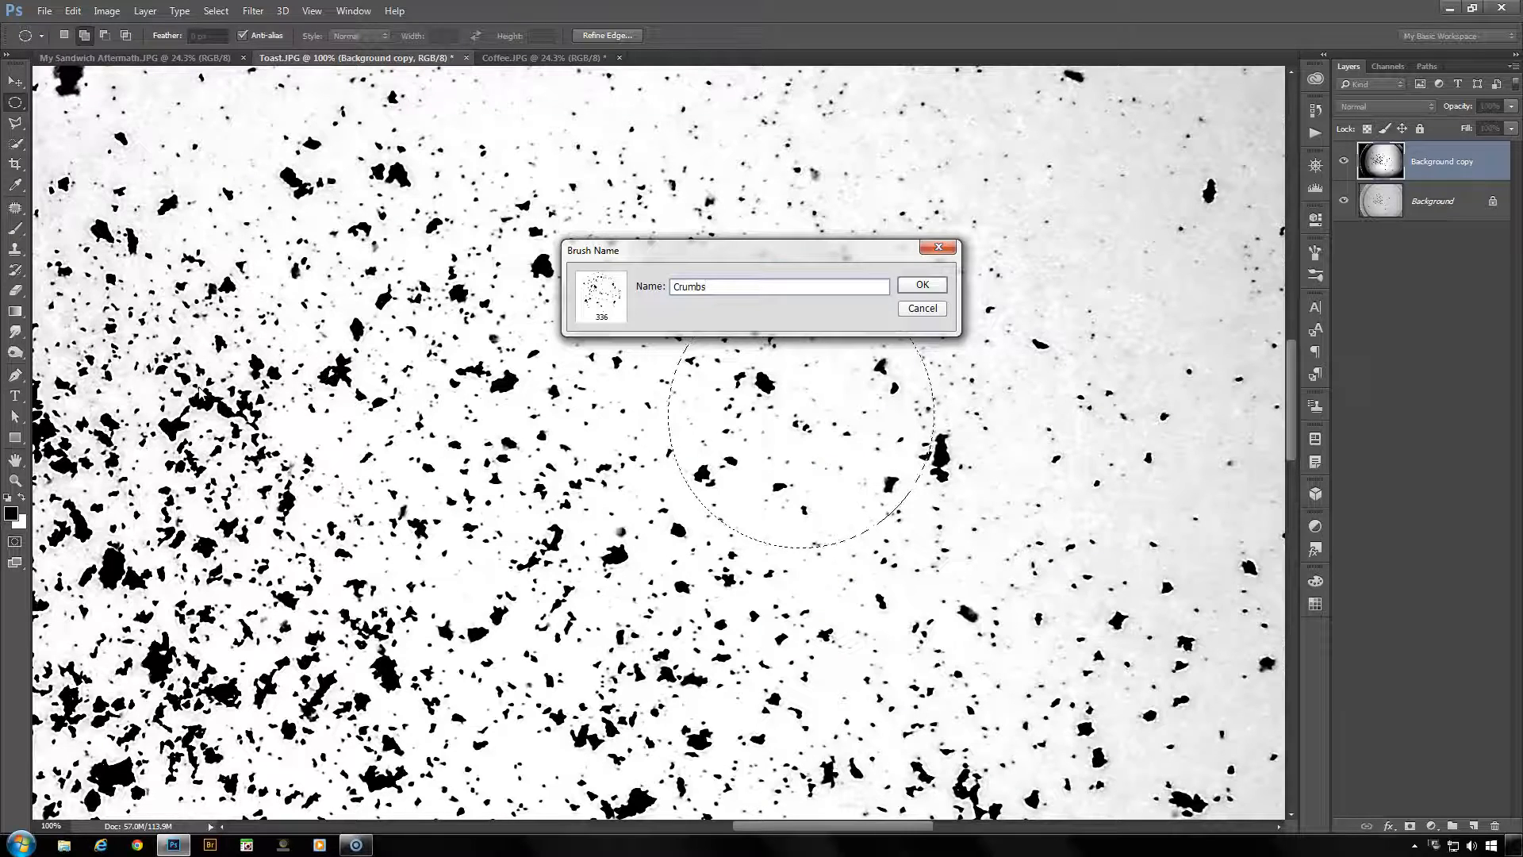
{"action": "key", "text": "Return"}
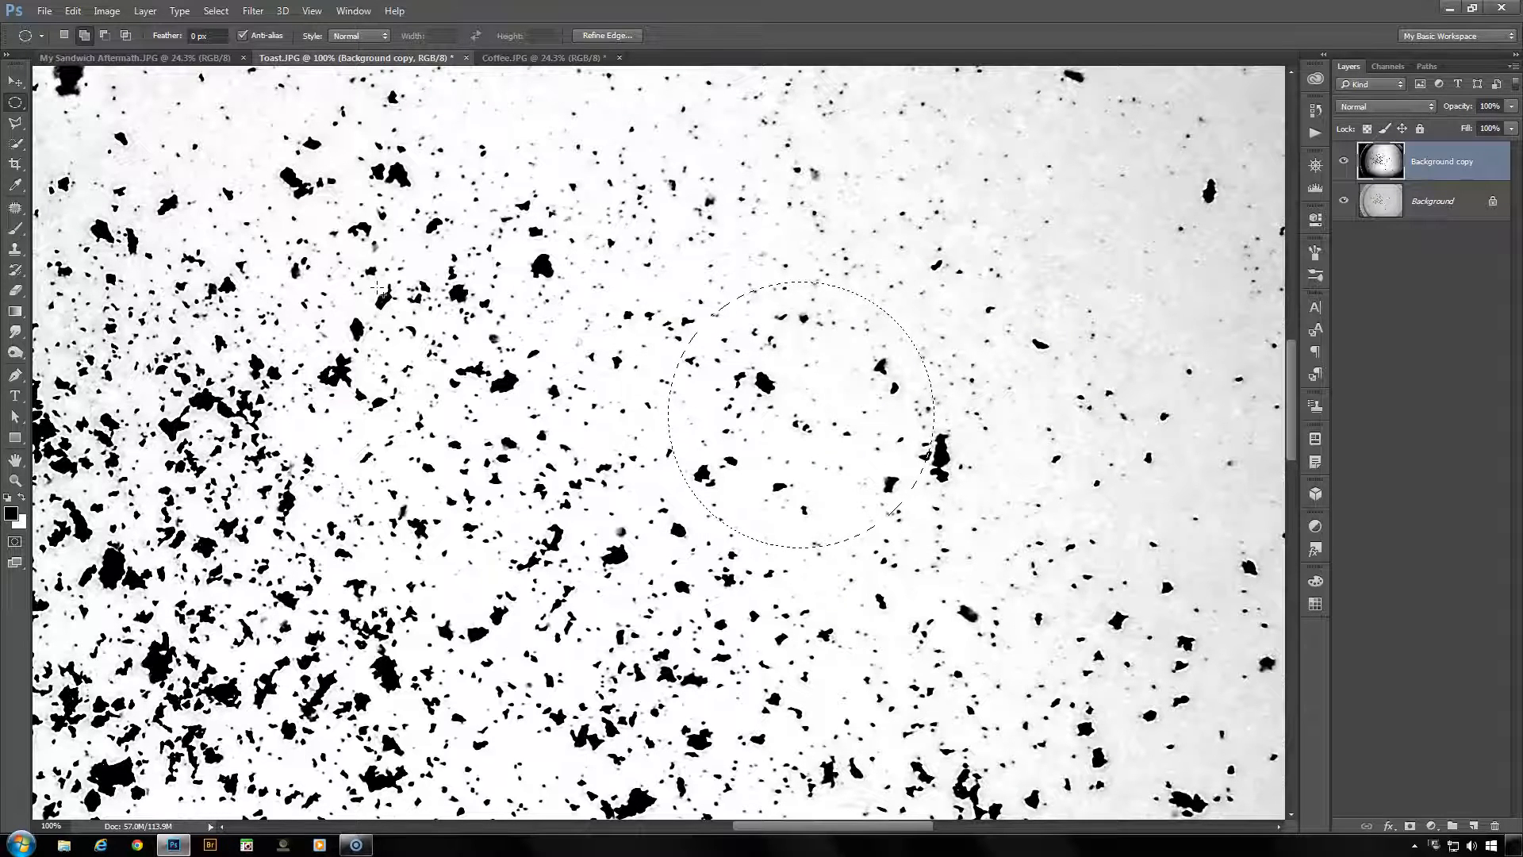
- Deselect the circular patch and add a new layer on top filled with white
{"action": "double_click", "coordinate": [15, 460]}
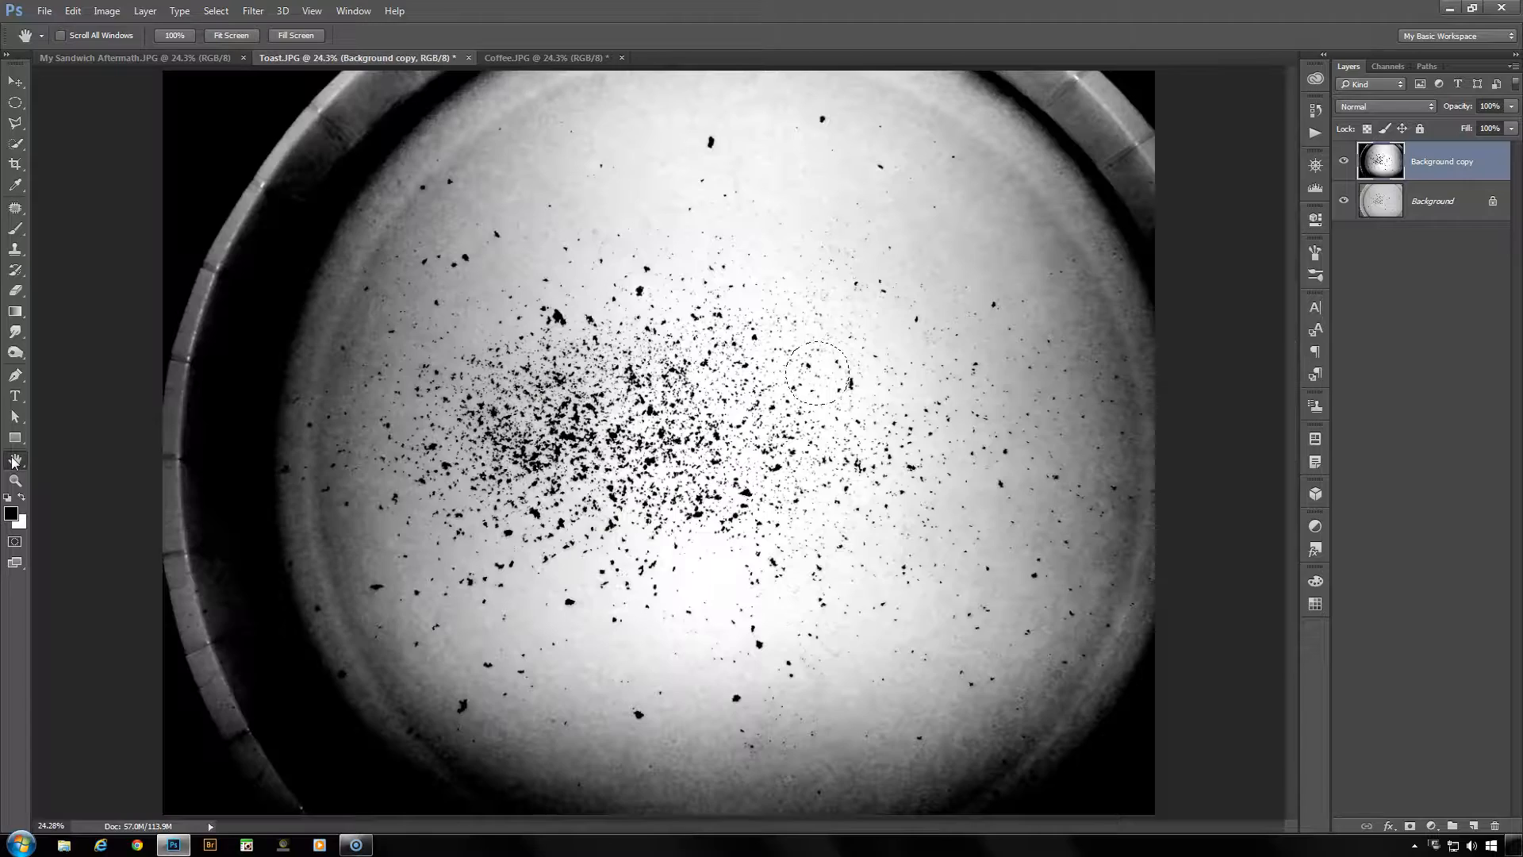
{"action": "key", "text": "ctrl+d"}
{"action": "left_click", "coordinate": [72, 10]}
{"action": "left_click", "coordinate": [92, 241]}
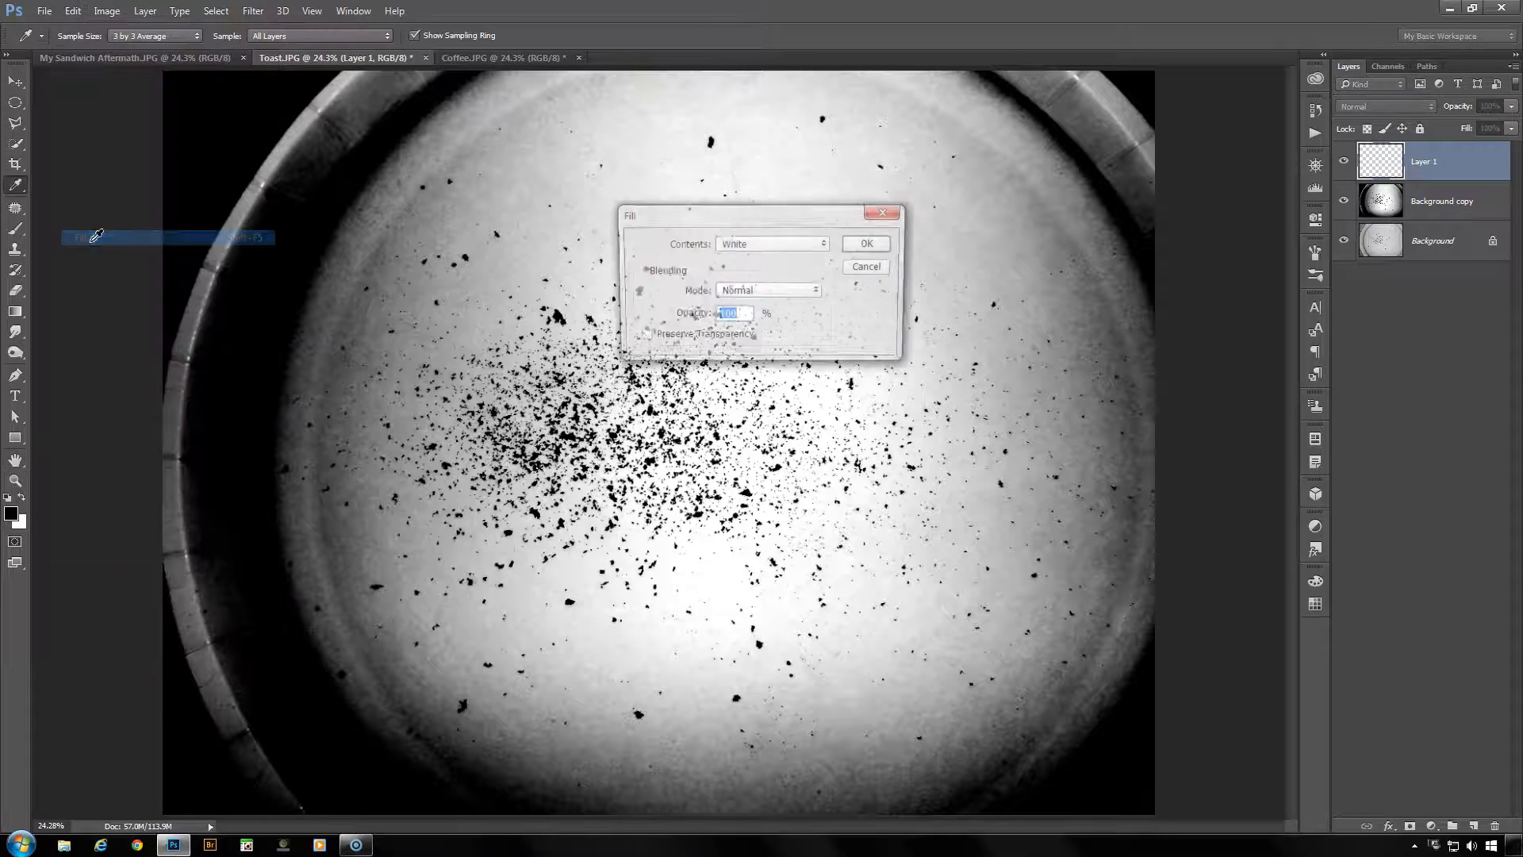
{"action": "left_click", "coordinate": [877, 244]}
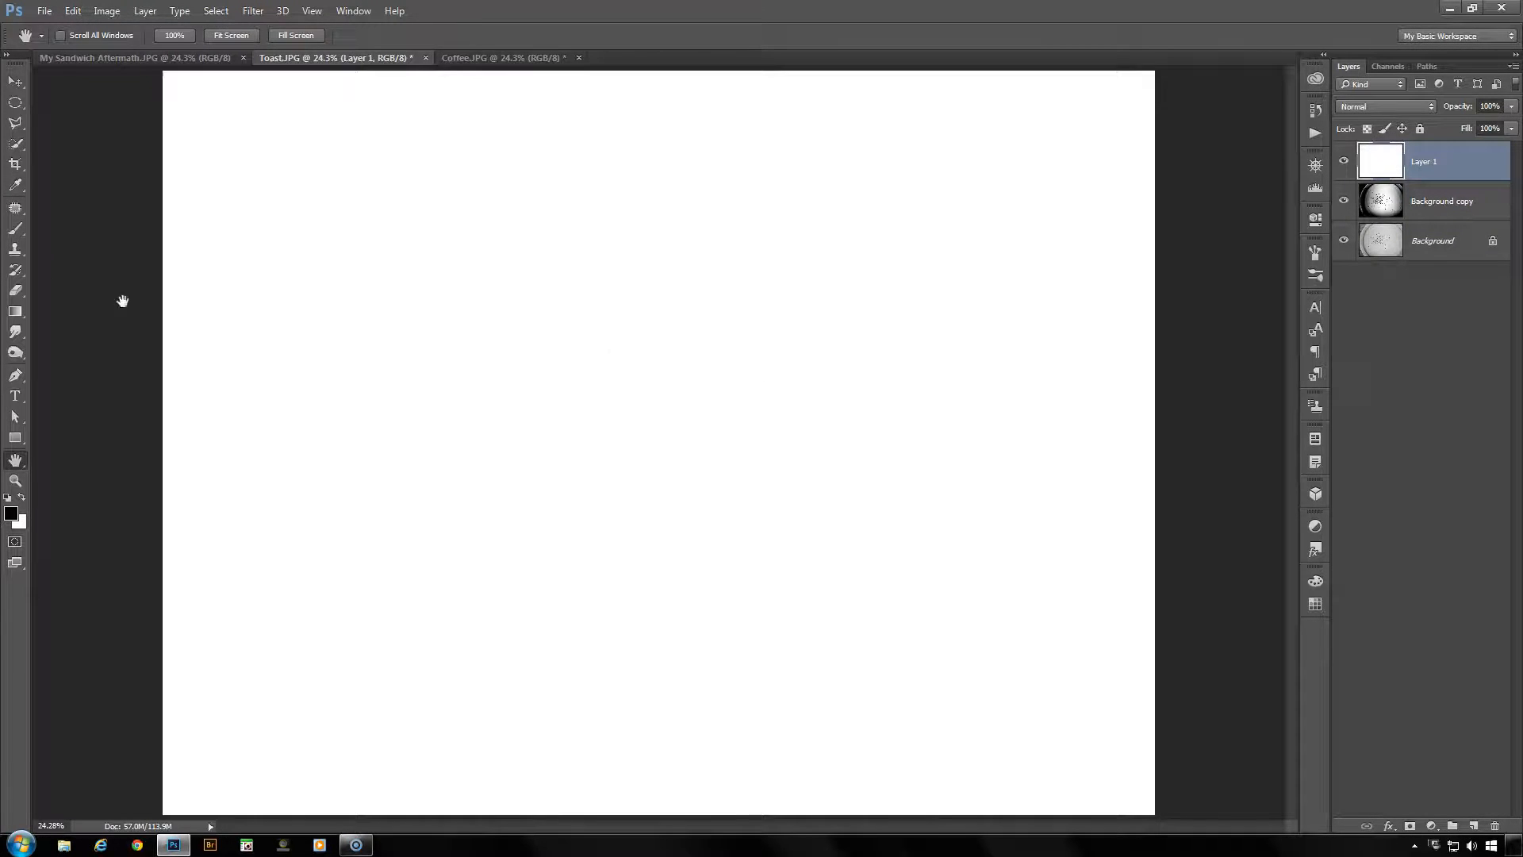
- Stamp the Crumbs brush three times in a vertical column on the white layer using black
{"action": "left_click", "coordinate": [15, 231]}
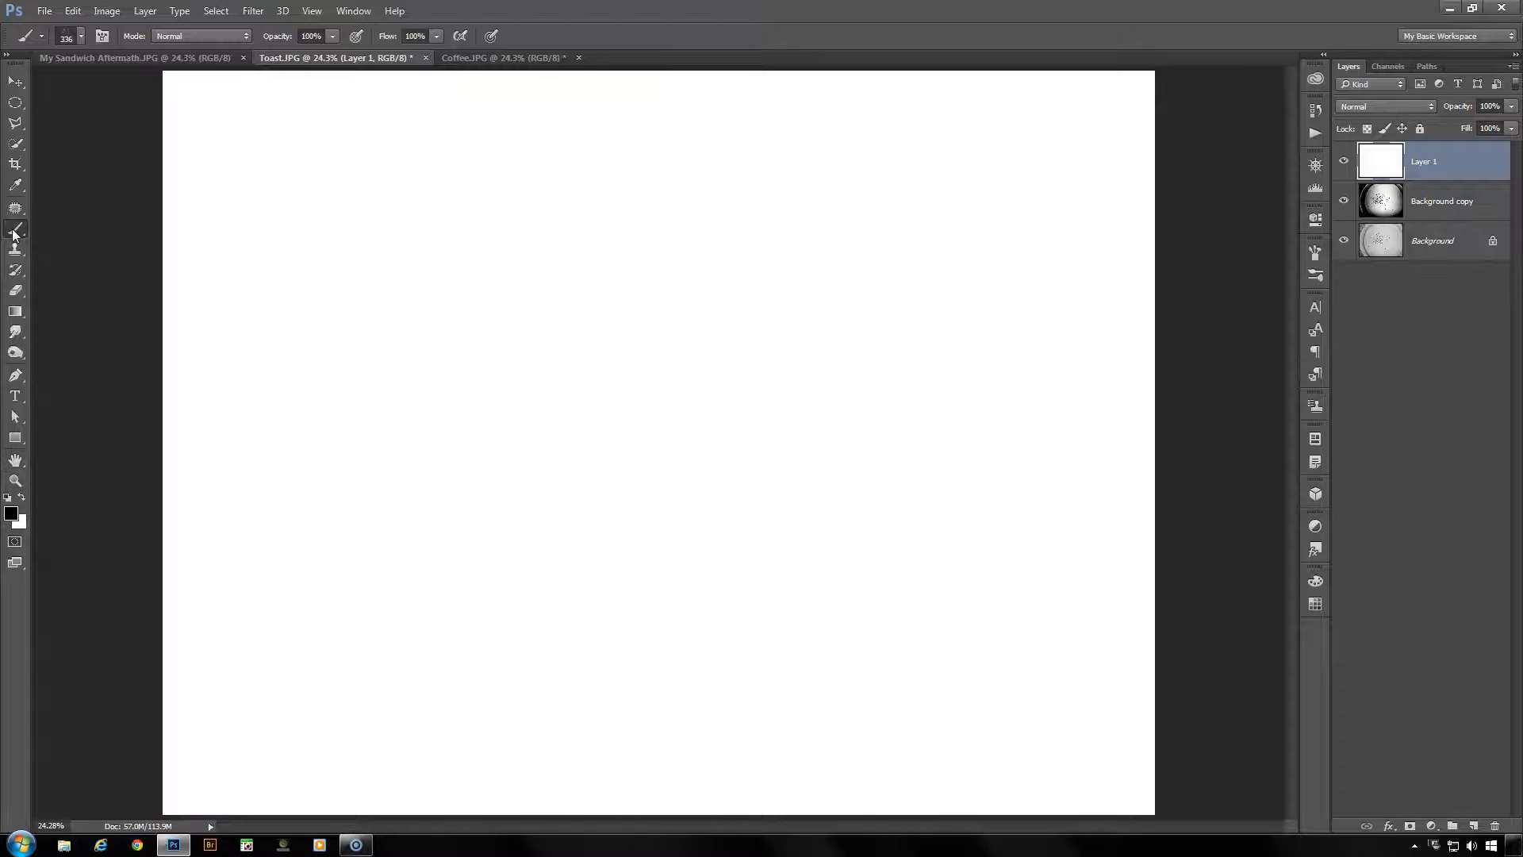
{"action": "left_click", "coordinate": [309, 227]}
{"action": "left_click", "coordinate": [313, 333]}
{"action": "left_click", "coordinate": [306, 463]}
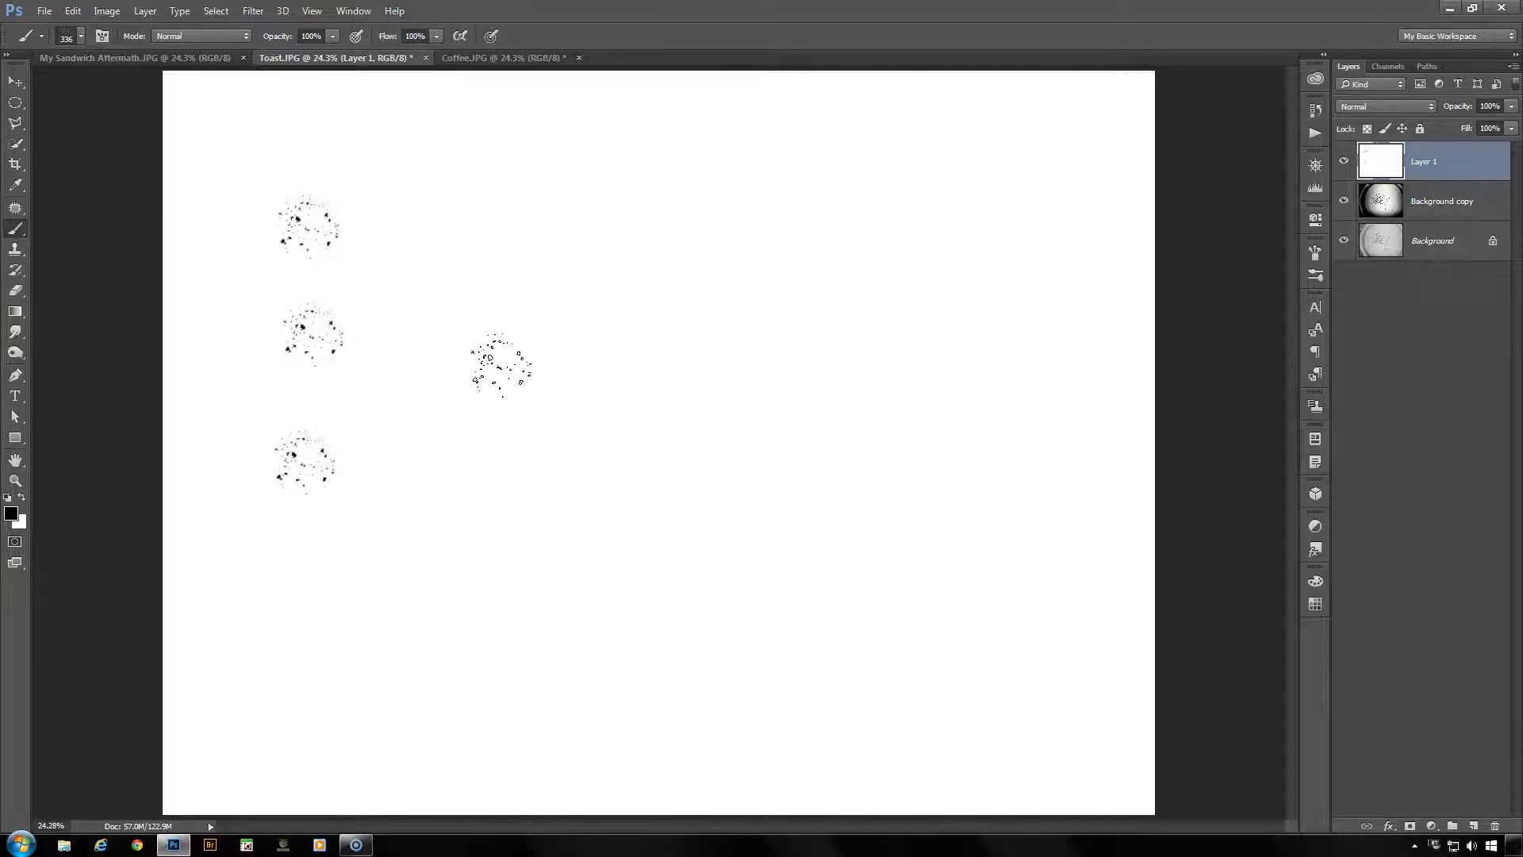
- Set the crumb brush's spacing to 22% and enable Shape Dynamics with size jitter and angle jitter at 100%
{"action": "left_click", "coordinate": [1315, 252]}
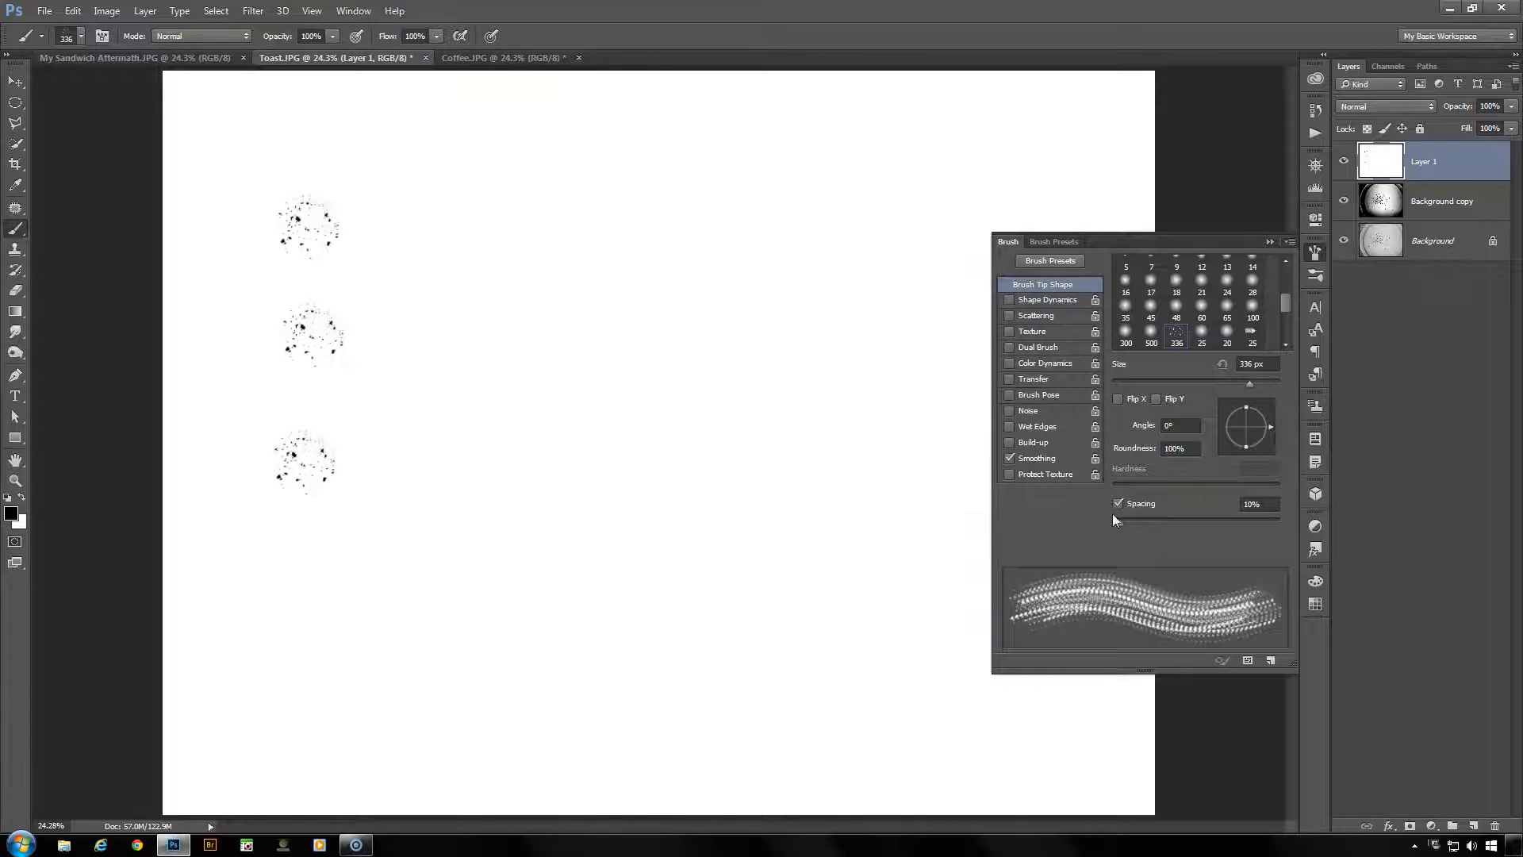
{"action": "left_click_drag", "start_coordinate": [1120, 523], "coordinate": [1130, 521]}
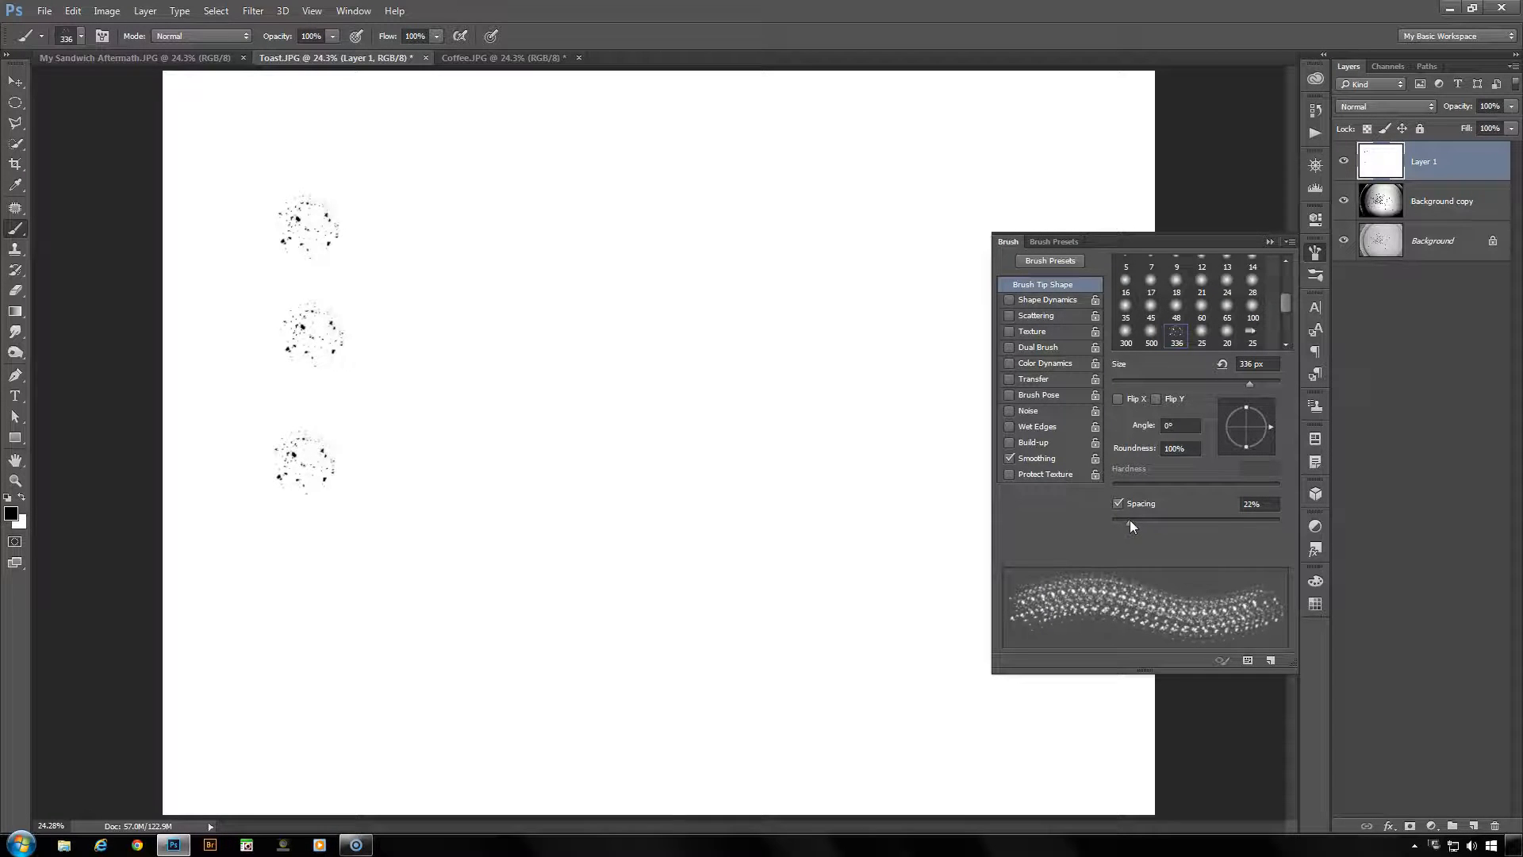
{"action": "left_click", "coordinate": [1049, 299]}
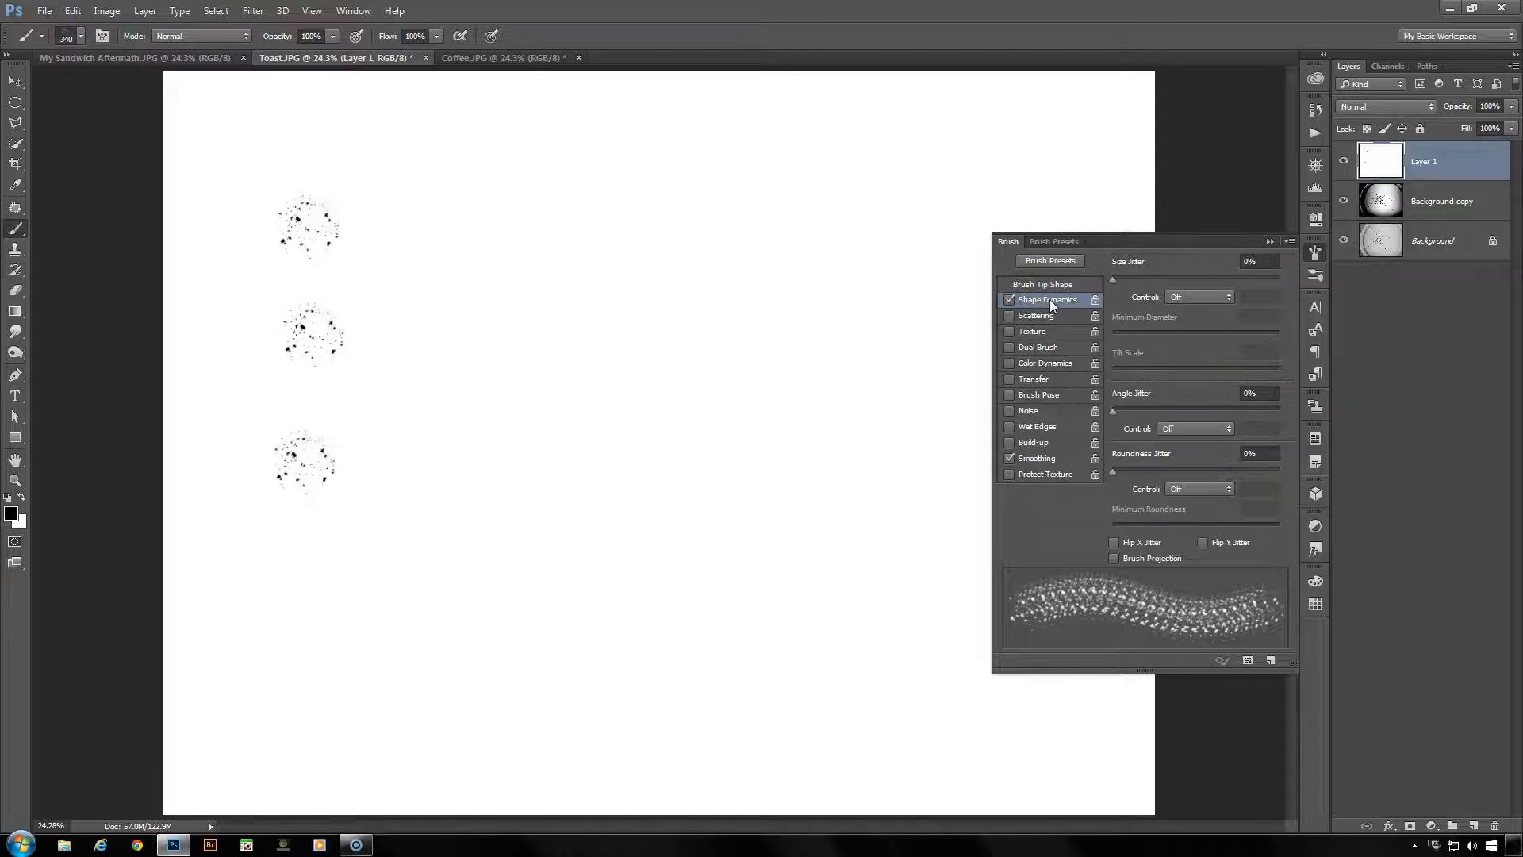
{"action": "left_click_drag", "start_coordinate": [1112, 278], "coordinate": [1291, 283]}
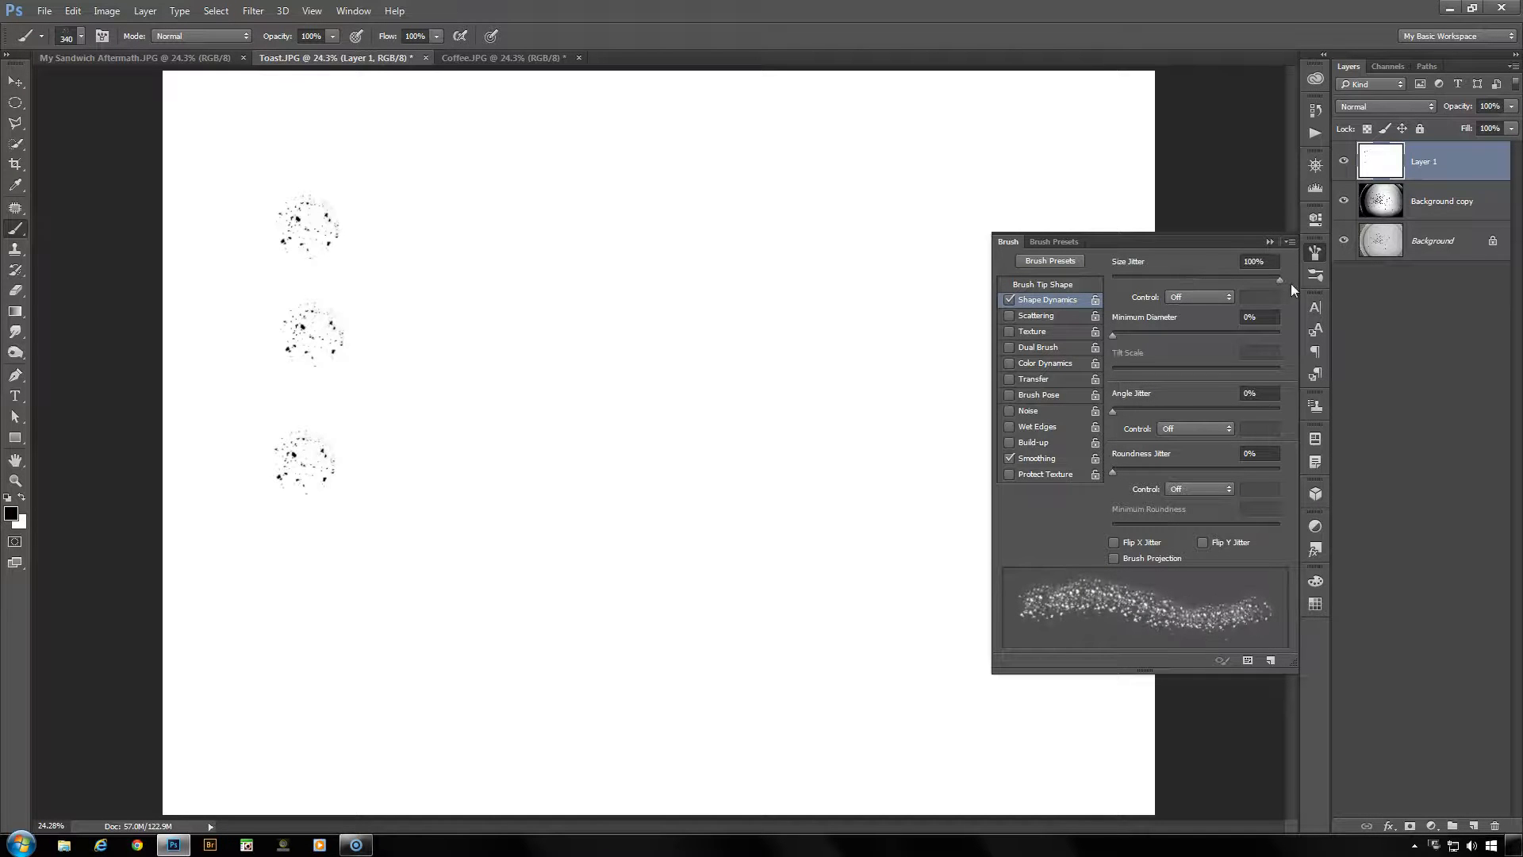
{"action": "left_click_drag", "start_coordinate": [1111, 411], "coordinate": [1296, 416]}
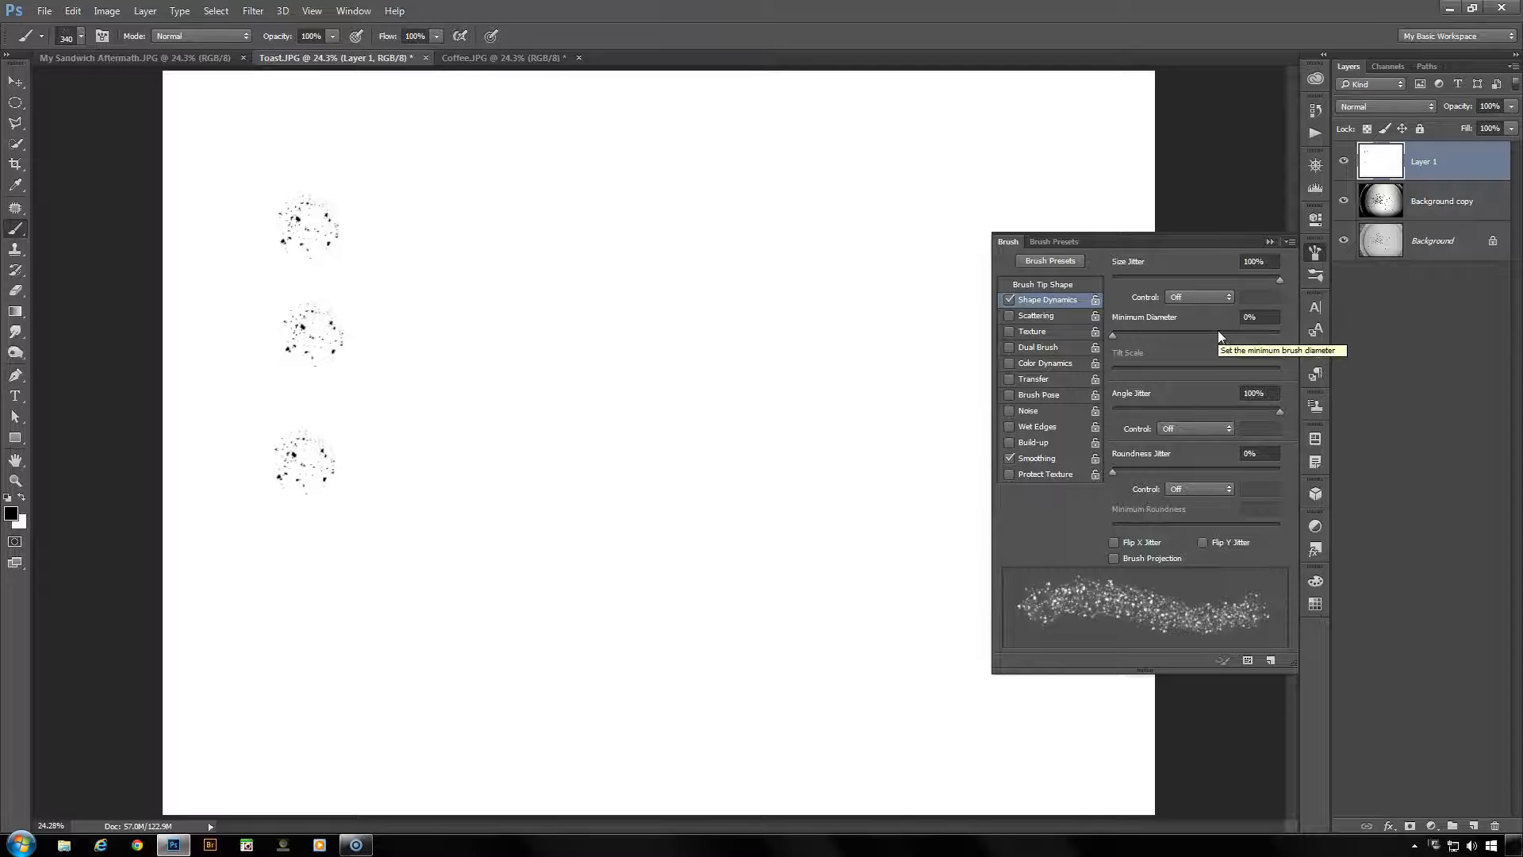
- Enable Scattering at 128% on both axes and paint three short test strokes beside the column of stamps
{"action": "left_click", "coordinate": [1036, 316]}
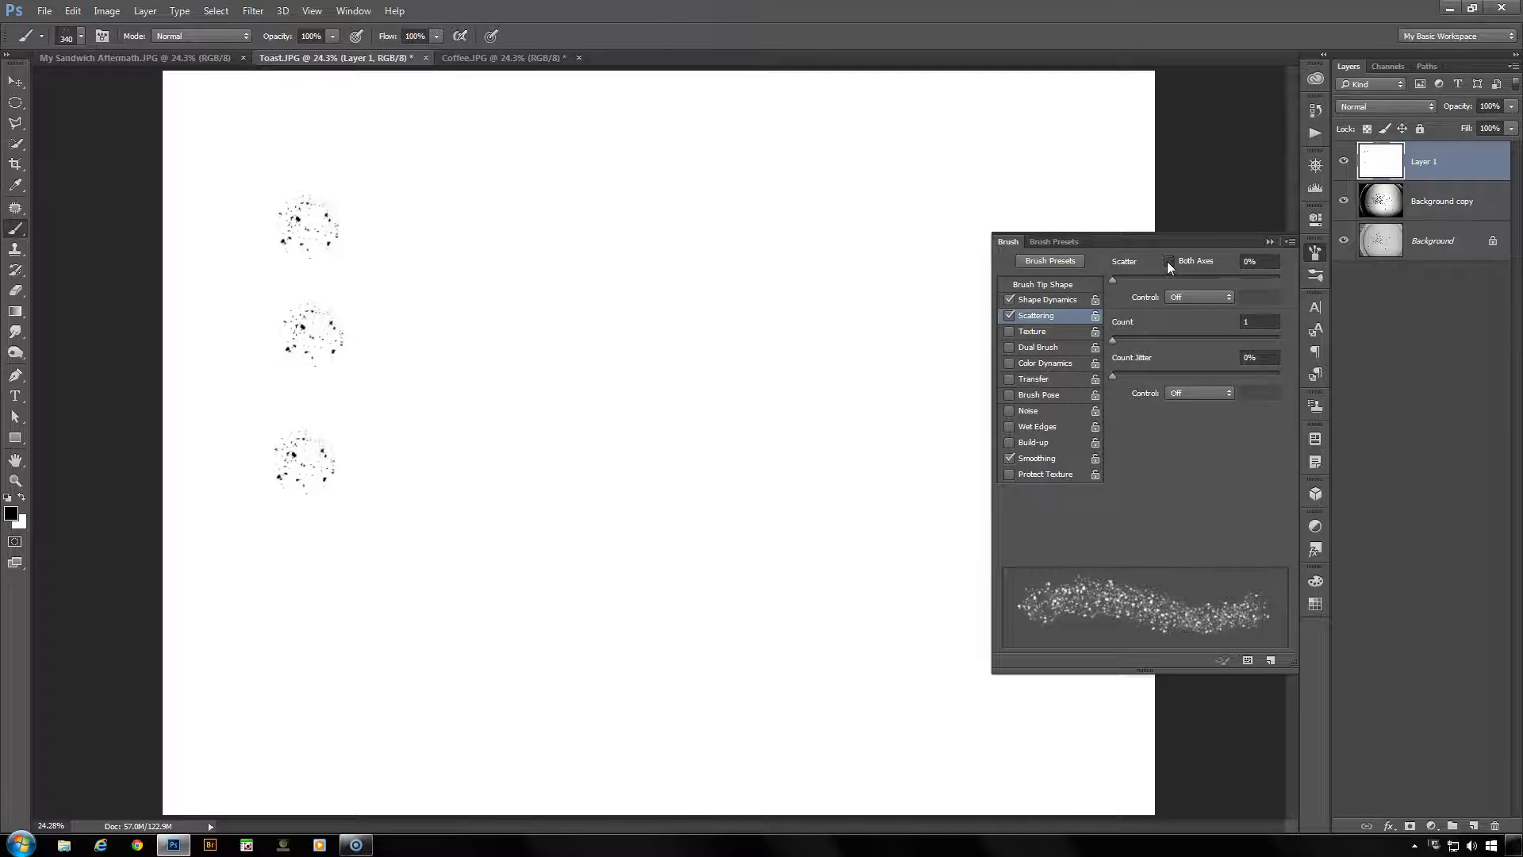
{"action": "left_click_drag", "start_coordinate": [1112, 281], "coordinate": [1134, 278]}
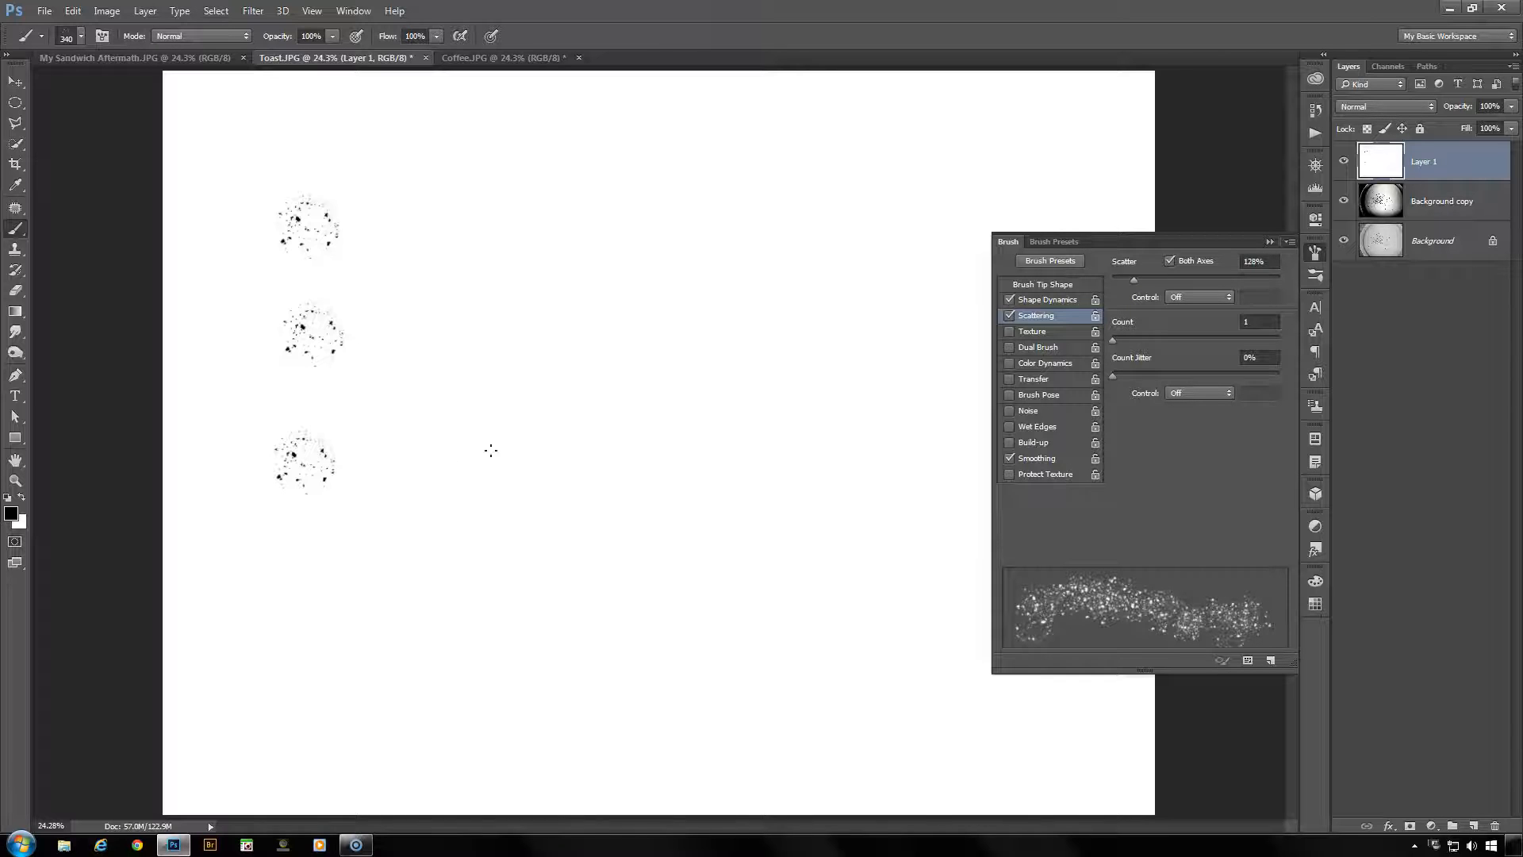
{"action": "left_click_drag", "start_coordinate": [518, 272], "coordinate": [530, 329]}
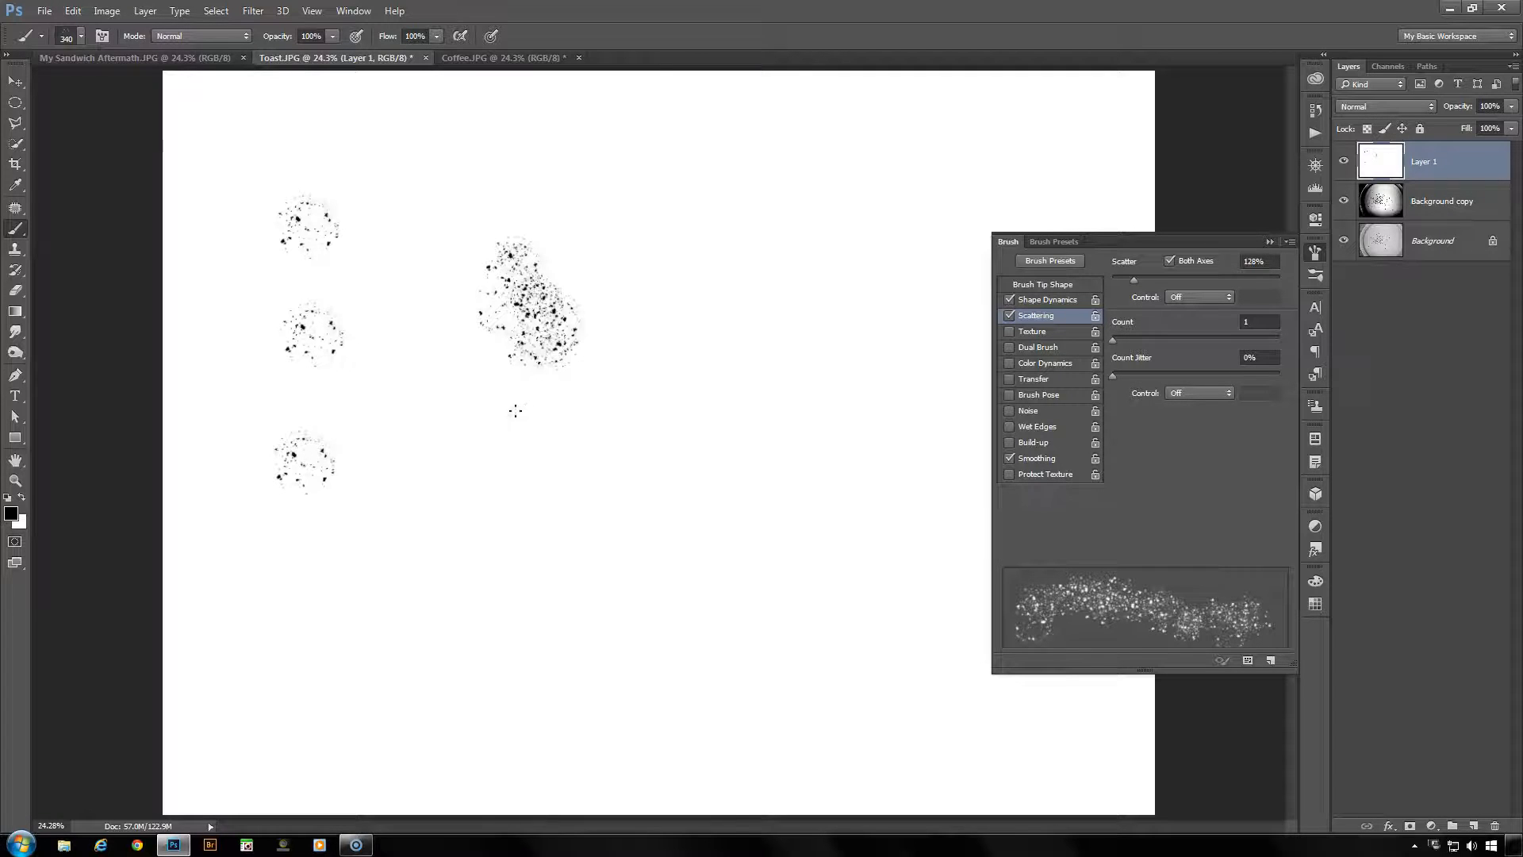
{"action": "left_click_drag", "start_coordinate": [540, 390], "coordinate": [485, 498]}
{"action": "mouse_move", "coordinate": [565, 453]}
{"action": "left_mouse_down"}
{"action": "mouse_move", "coordinate": [572, 547]}
{"action": "mouse_move", "coordinate": [614, 583]}
{"action": "left_mouse_up"}
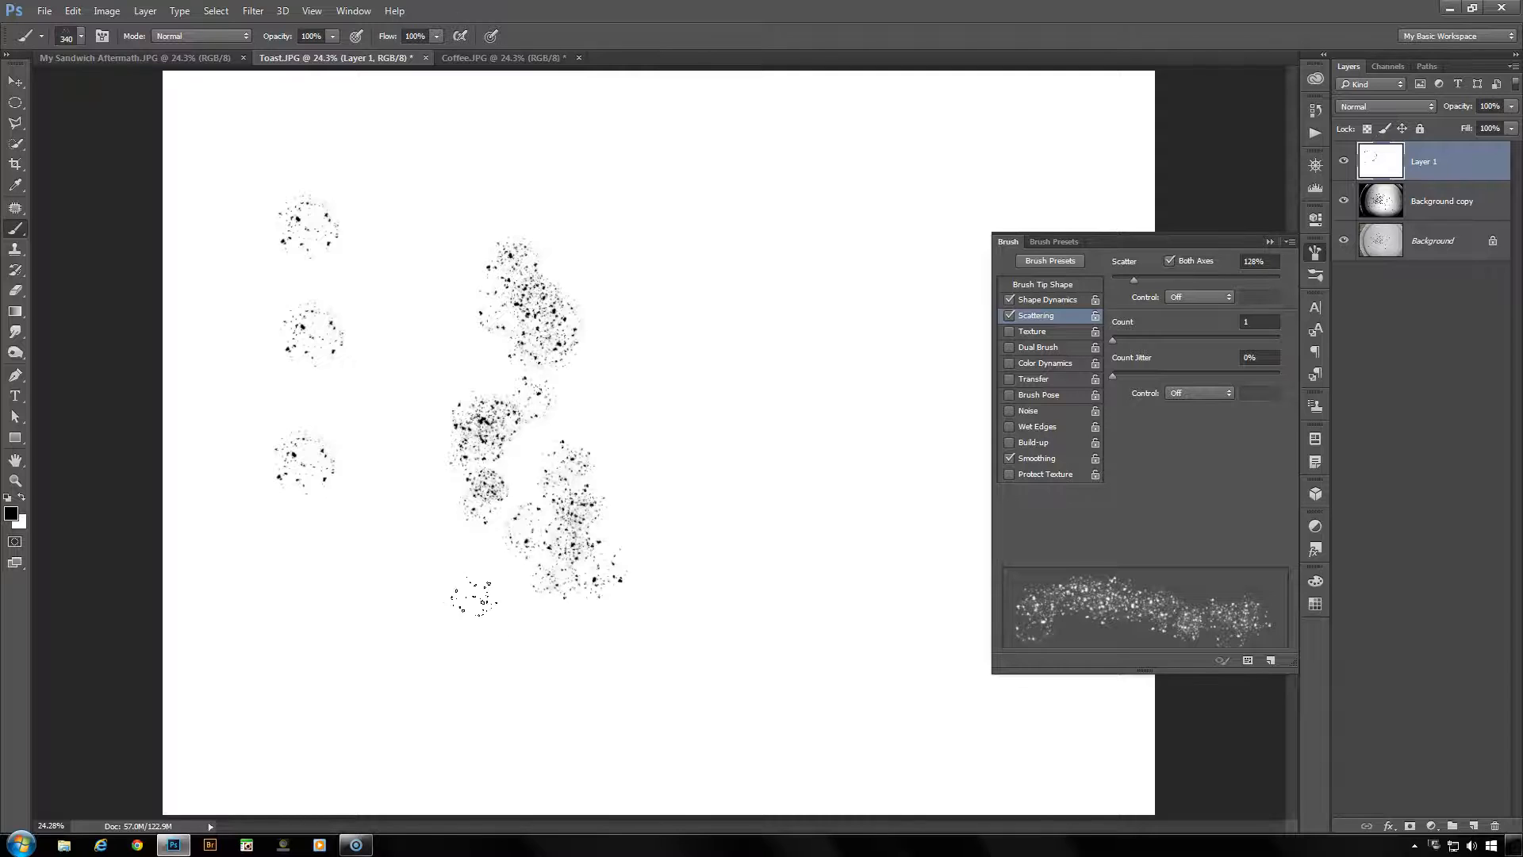
- Paint two more scattered crumb strokes on the white test layer and delete that layer
{"action": "left_click_drag", "start_coordinate": [473, 596], "coordinate": [618, 682]}
{"action": "left_click_drag", "start_coordinate": [690, 285], "coordinate": [741, 547]}
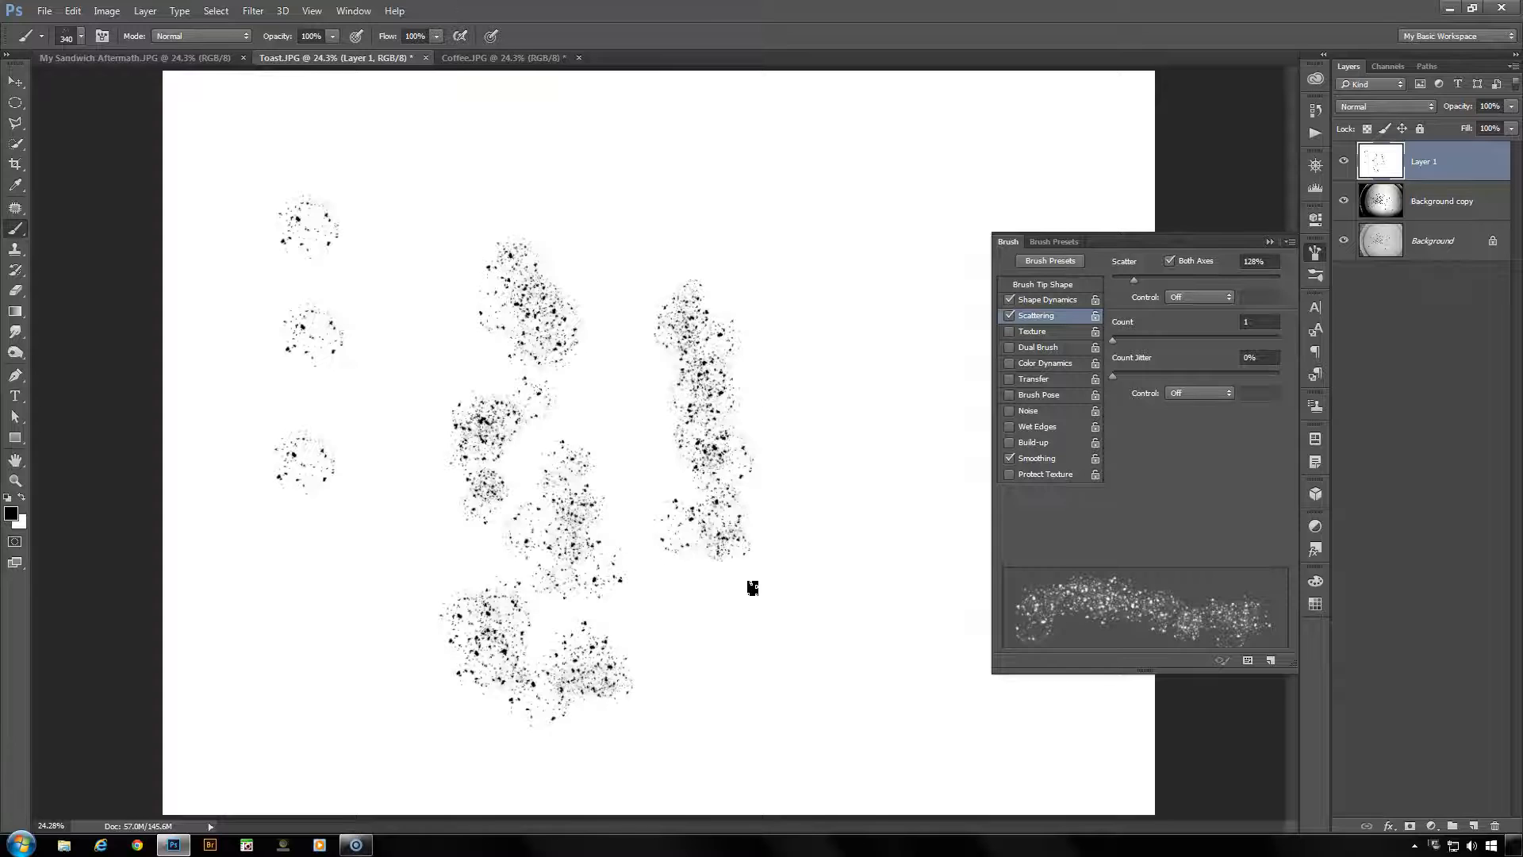
{"action": "left_click", "coordinate": [1267, 242]}
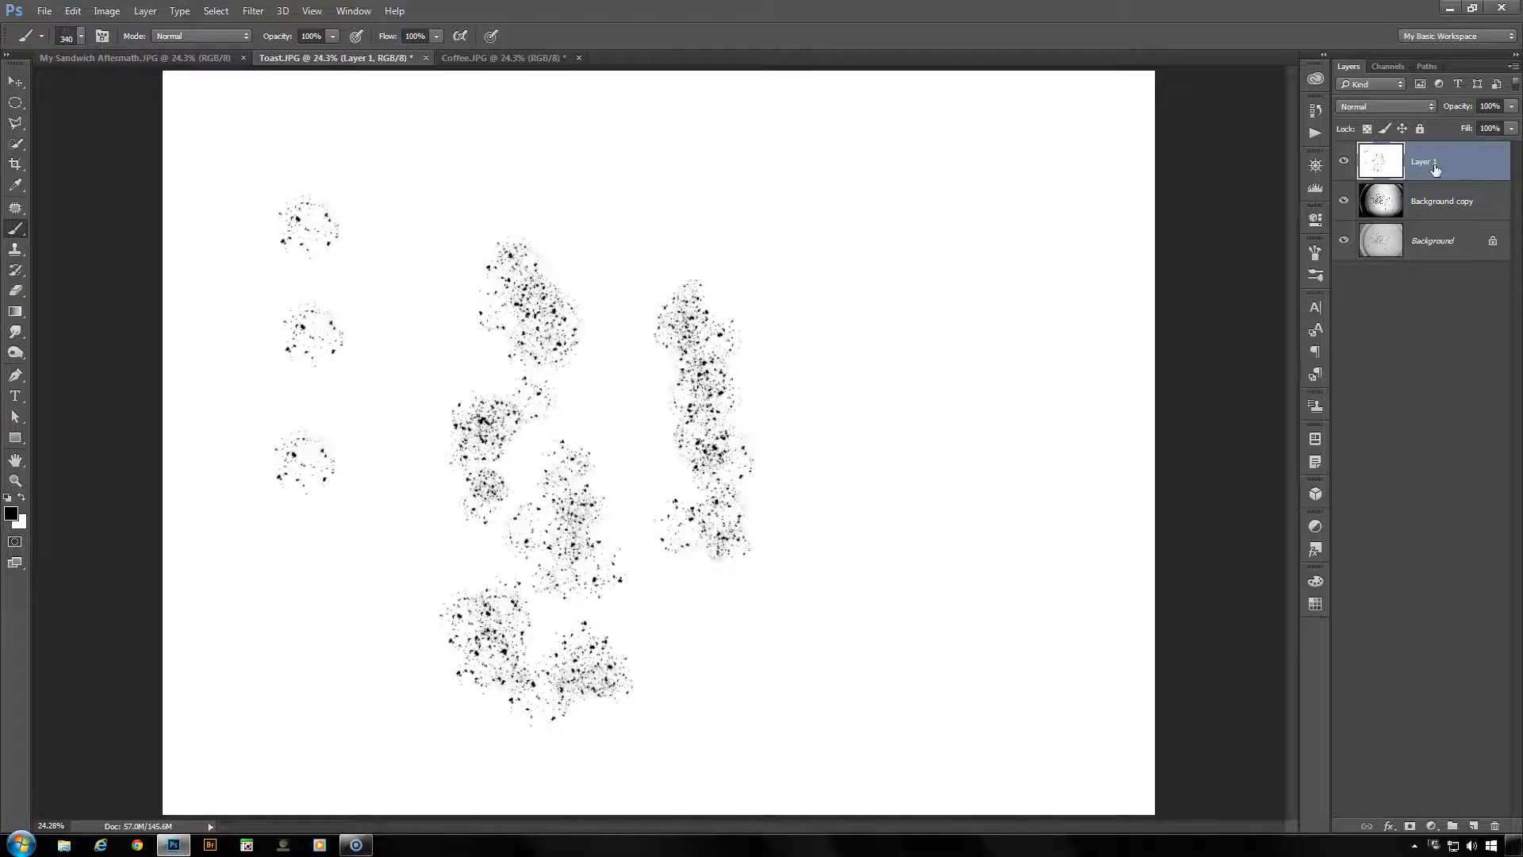
{"action": "left_click", "coordinate": [1494, 826]}
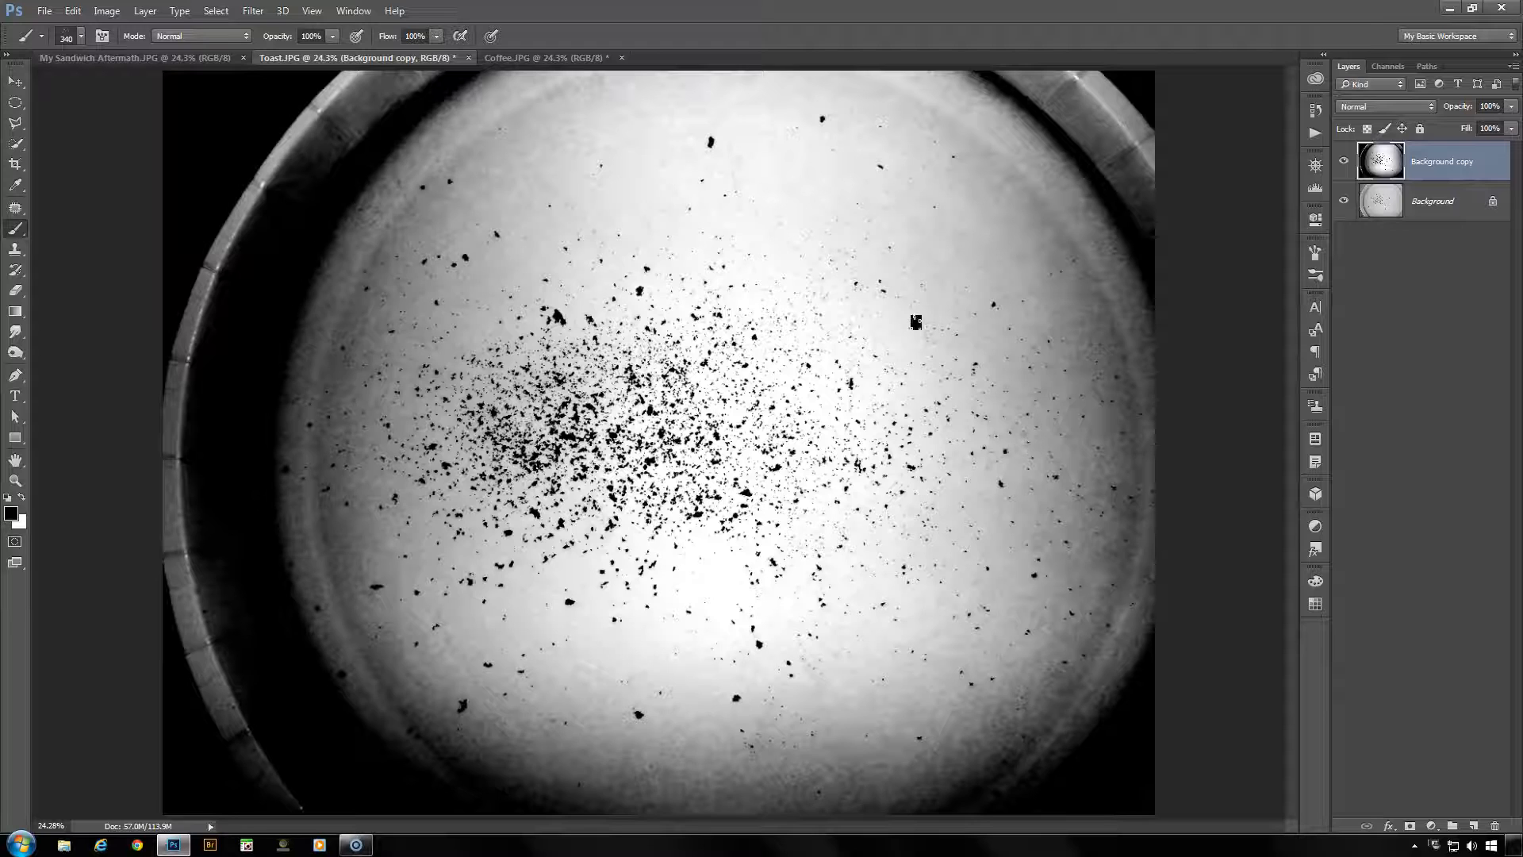
- Add a Levels adjustment above the toast photo's Background copy and set its white point from the light grey plate area beside the crumbs
{"action": "left_click", "coordinate": [1431, 825]}
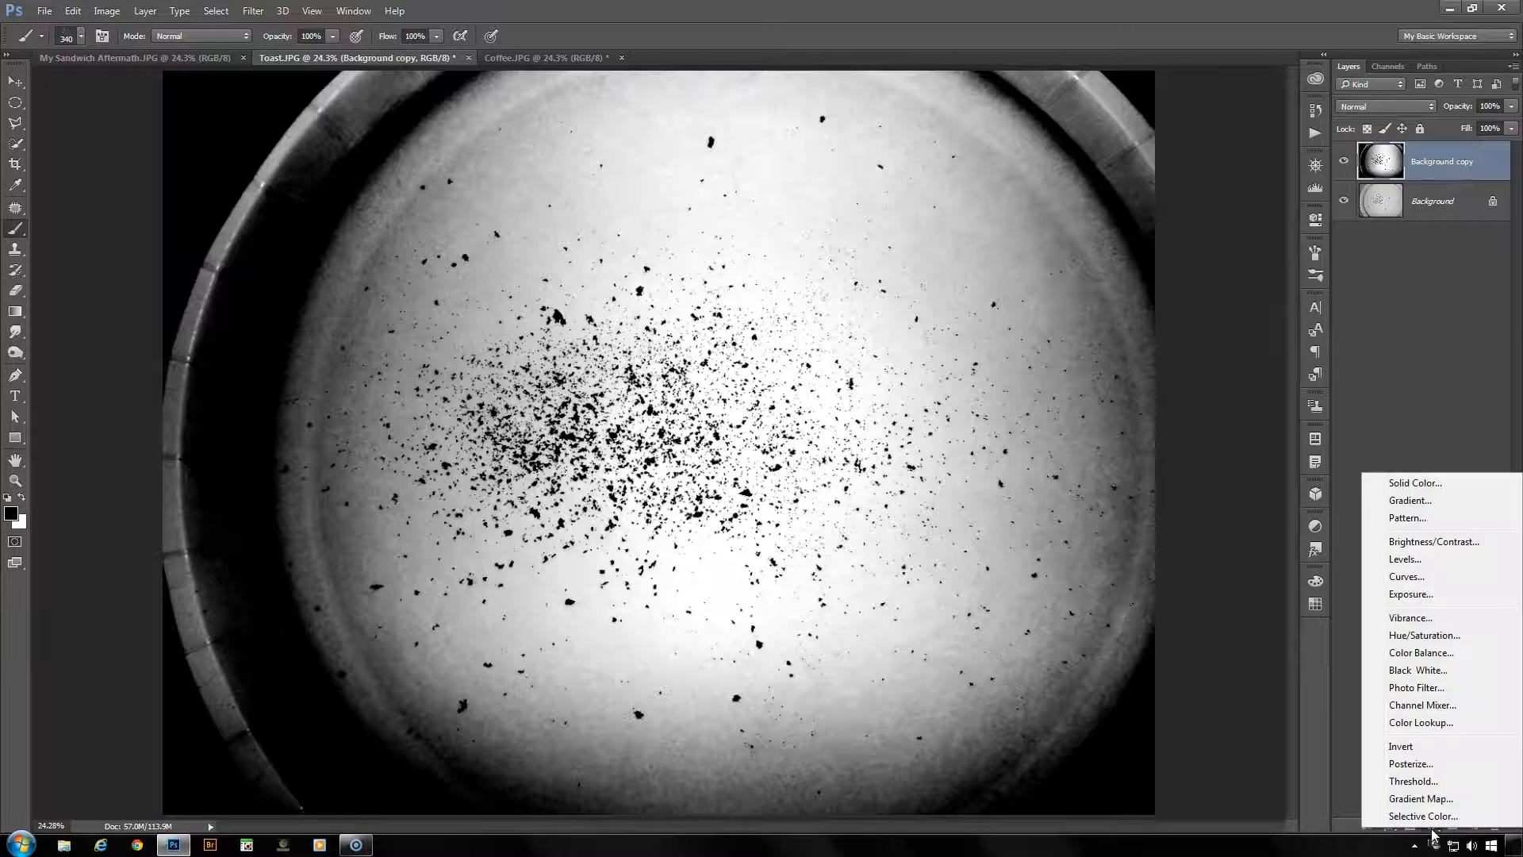
{"action": "left_click", "coordinate": [1410, 560]}
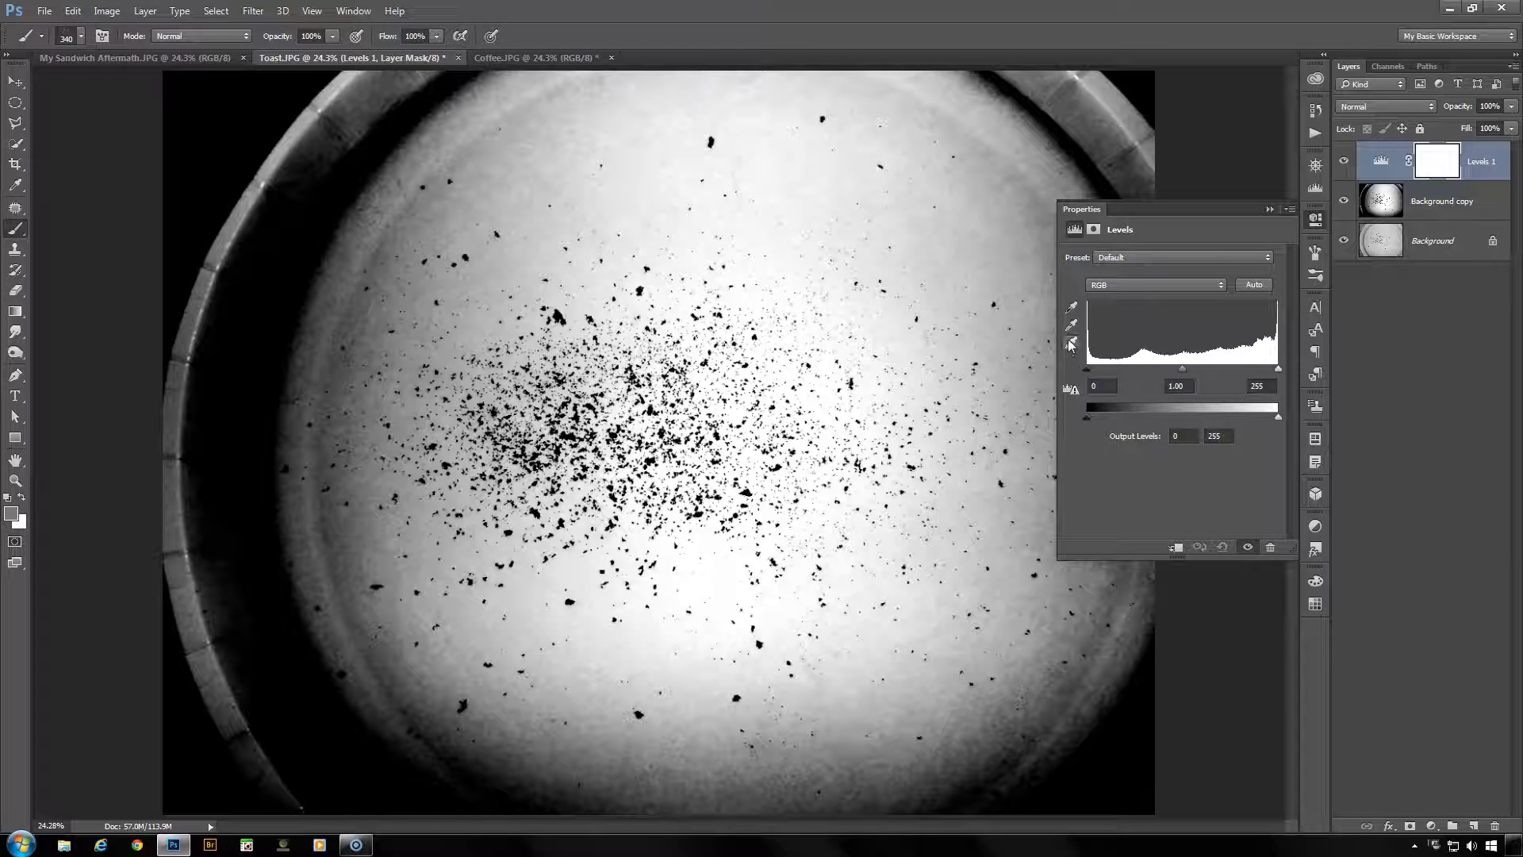
{"action": "left_click", "coordinate": [1071, 343]}
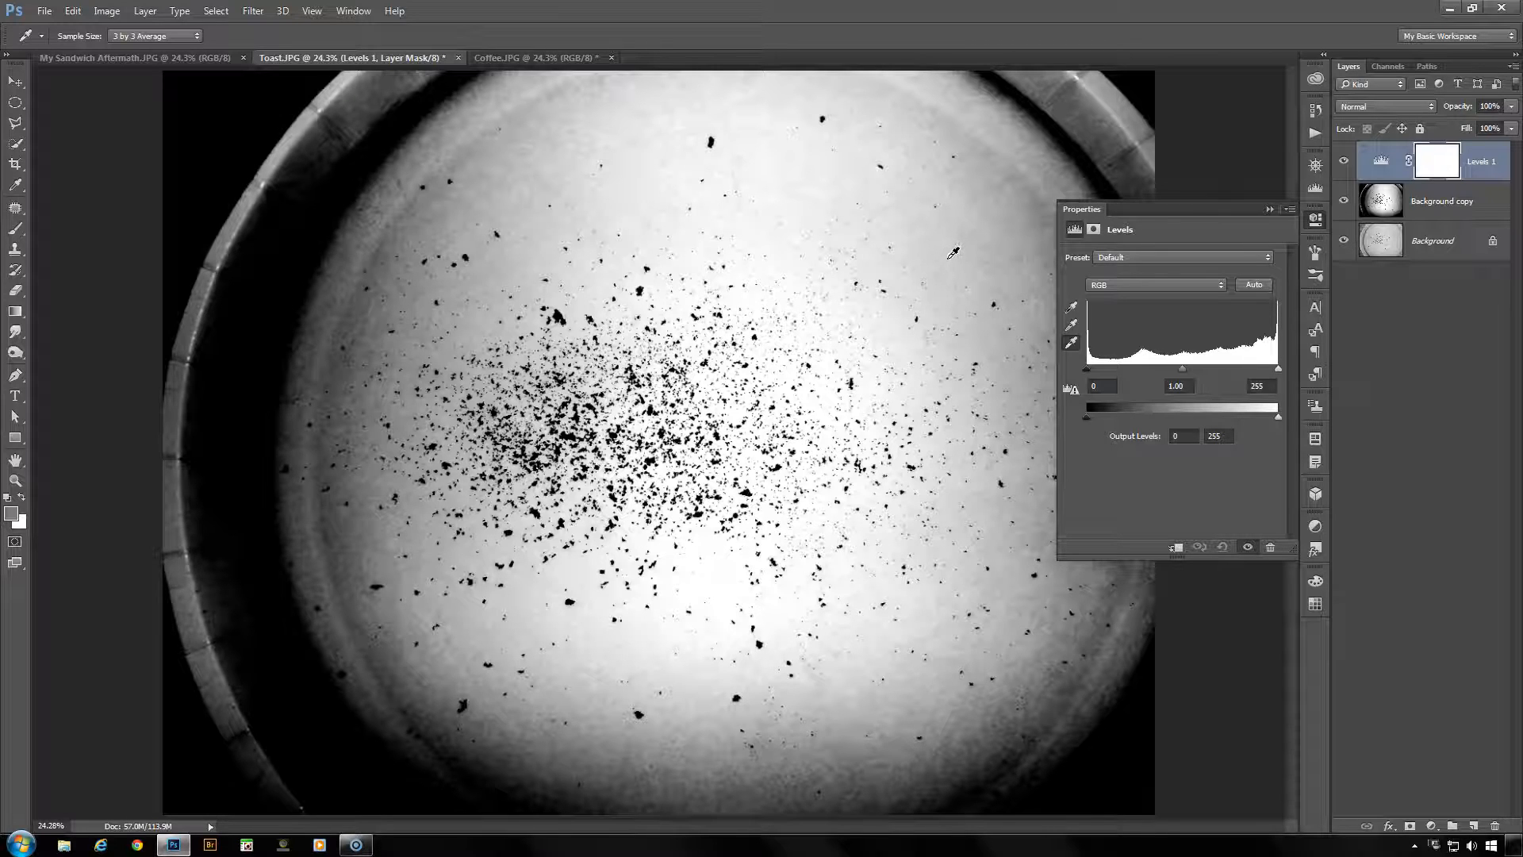
{"action": "left_click", "coordinate": [952, 253]}
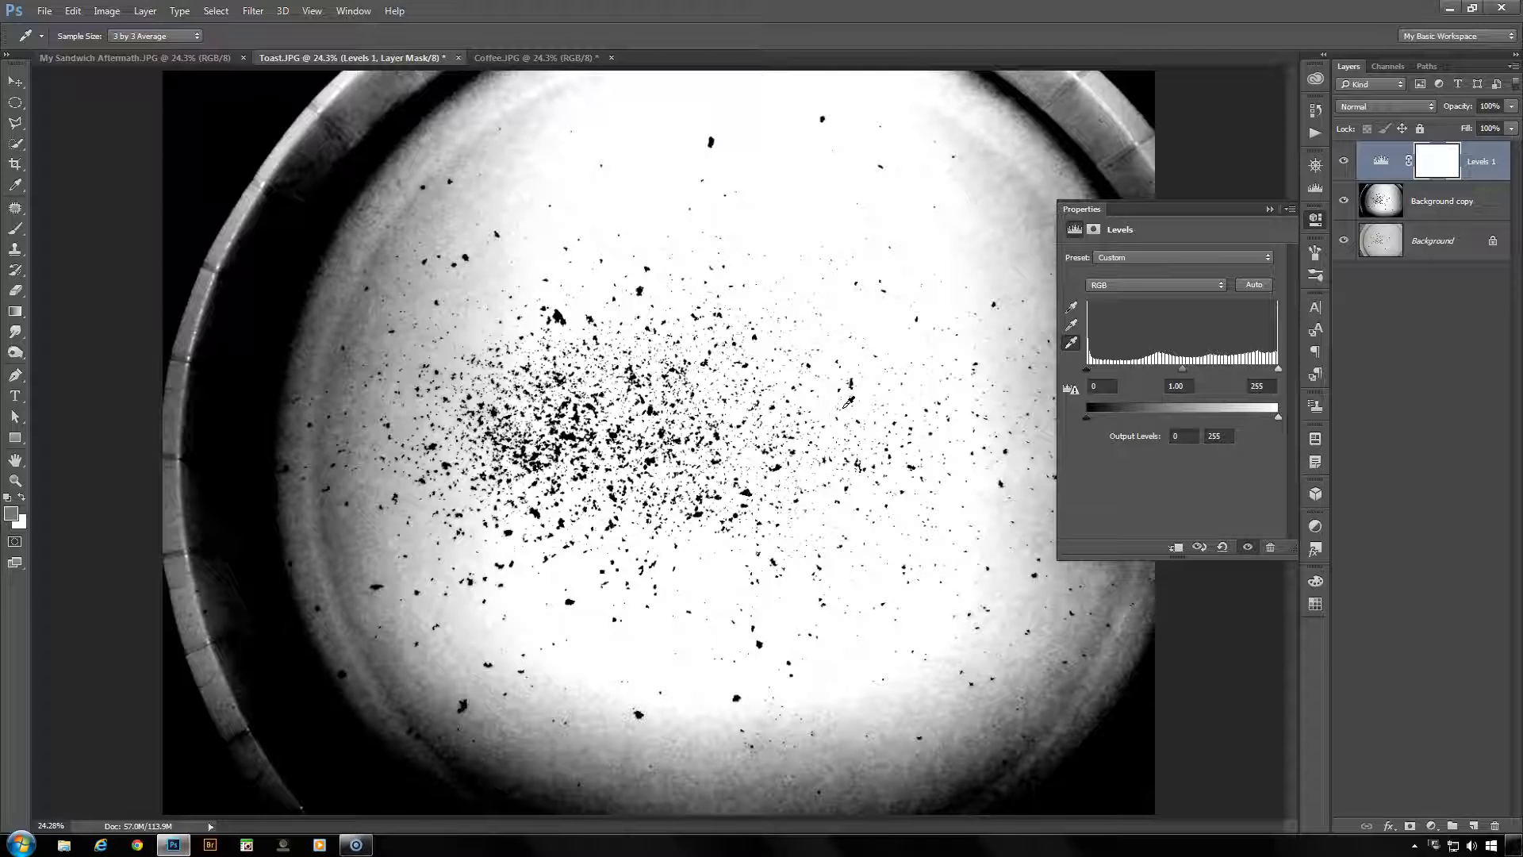
{"action": "left_click", "coordinate": [1262, 208]}
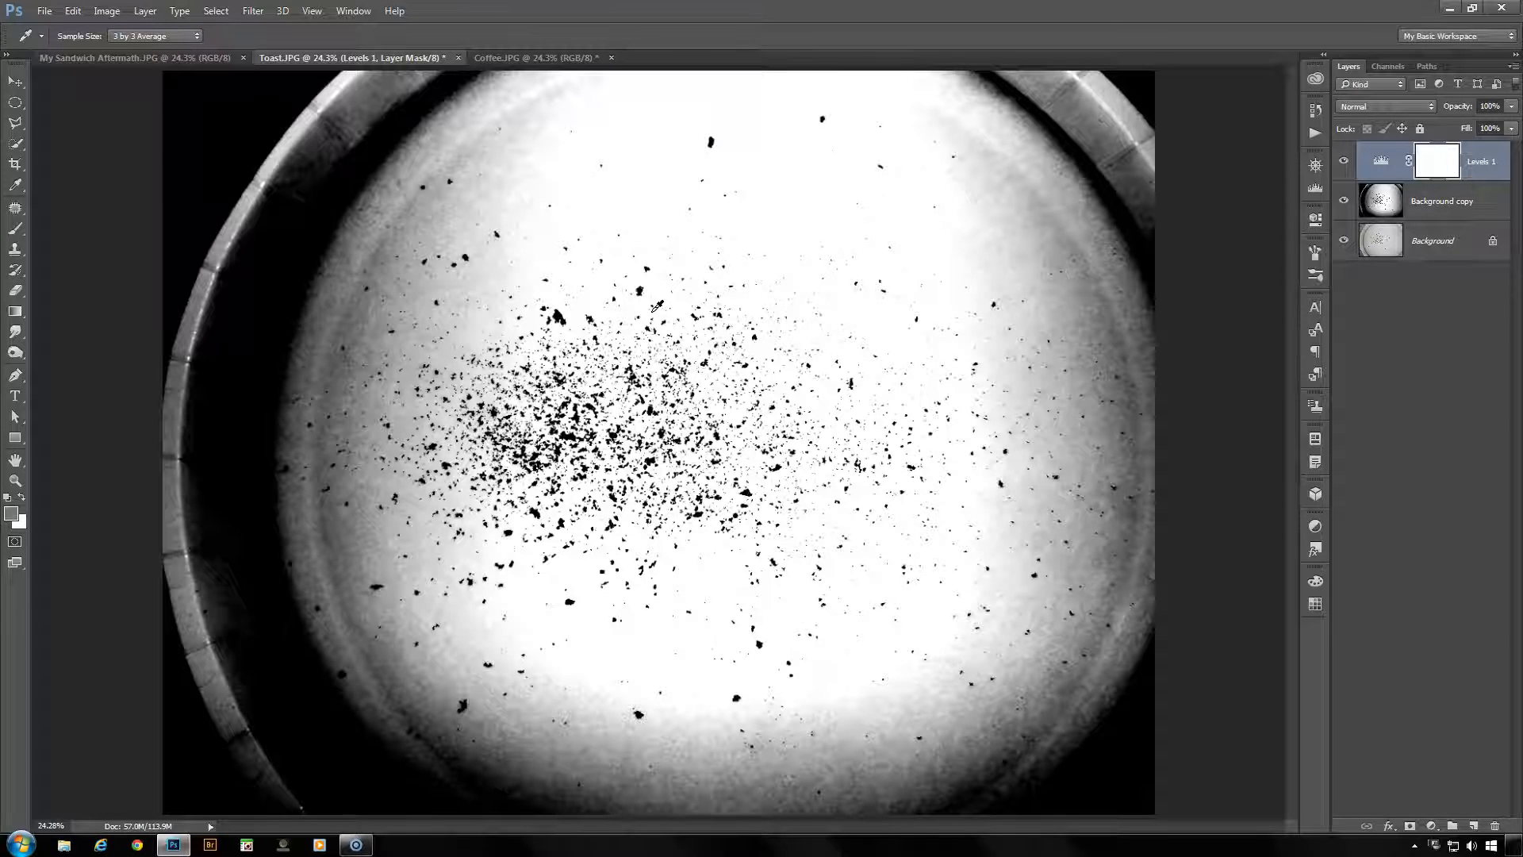
- In Coffee.JPG, duplicate the Background layer and desaturate the copy
{"action": "left_click", "coordinate": [541, 59]}
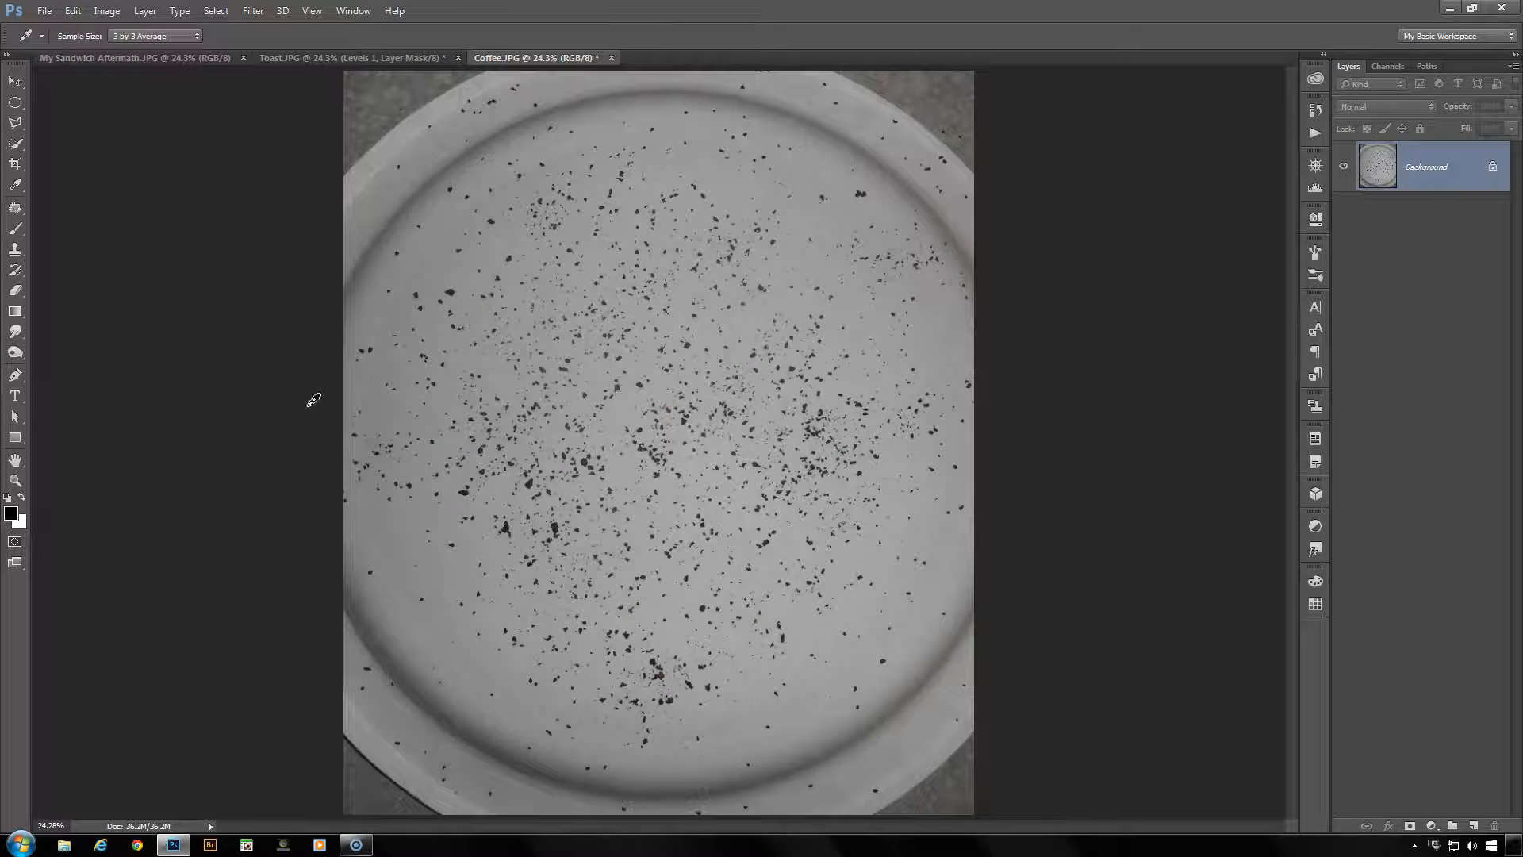
{"action": "double_click", "coordinate": [14, 481]}
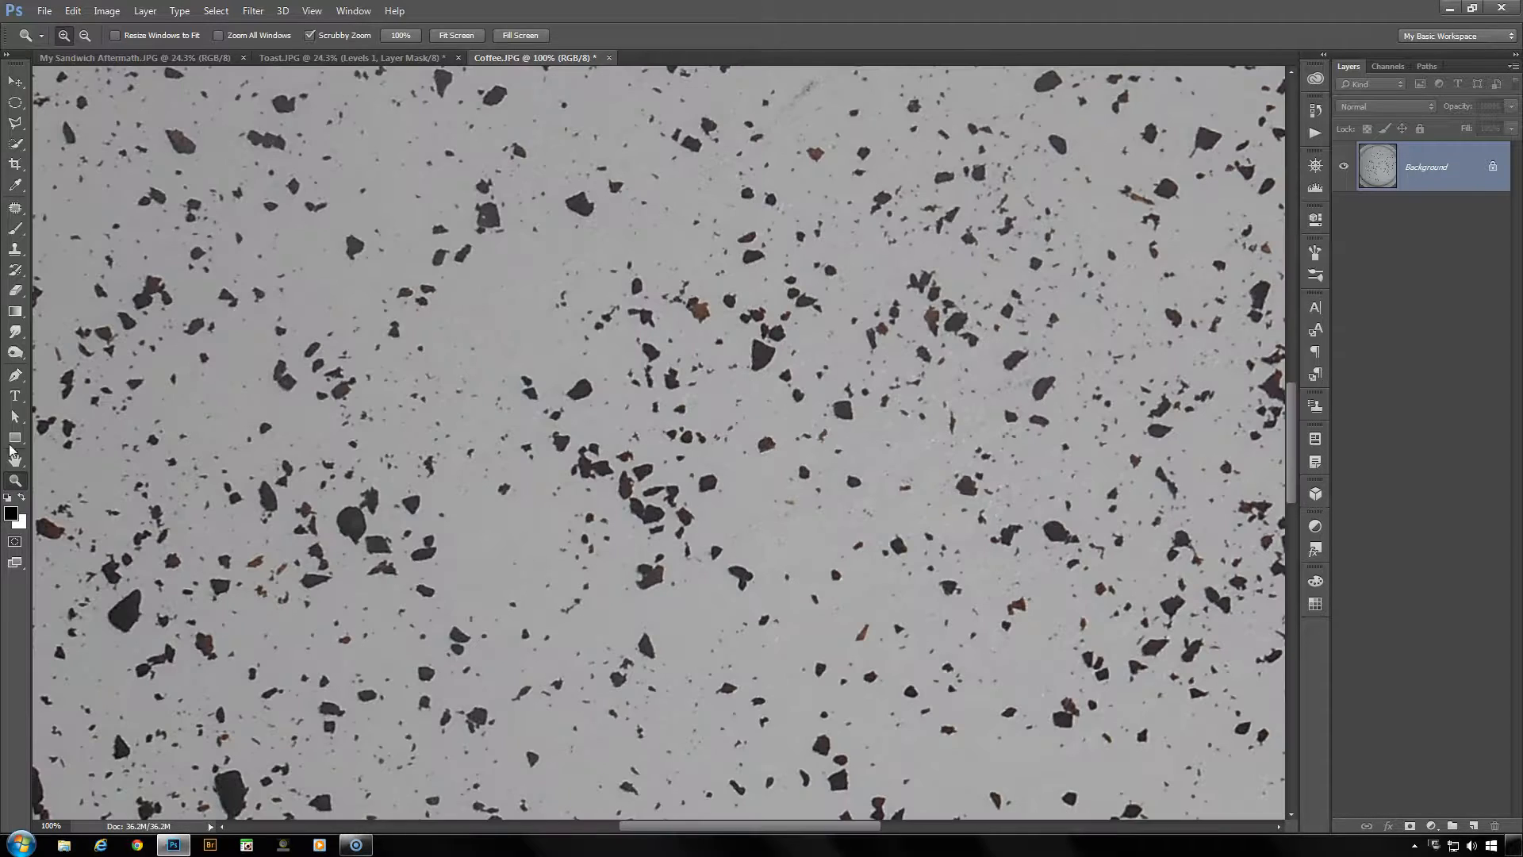
{"action": "left_click", "coordinate": [15, 459]}
{"action": "left_click_drag", "start_coordinate": [621, 289], "coordinate": [754, 491]}
{"action": "left_click_drag", "start_coordinate": [1124, 495], "coordinate": [697, 499]}
{"action": "left_click_drag", "start_coordinate": [562, 553], "coordinate": [709, 542]}
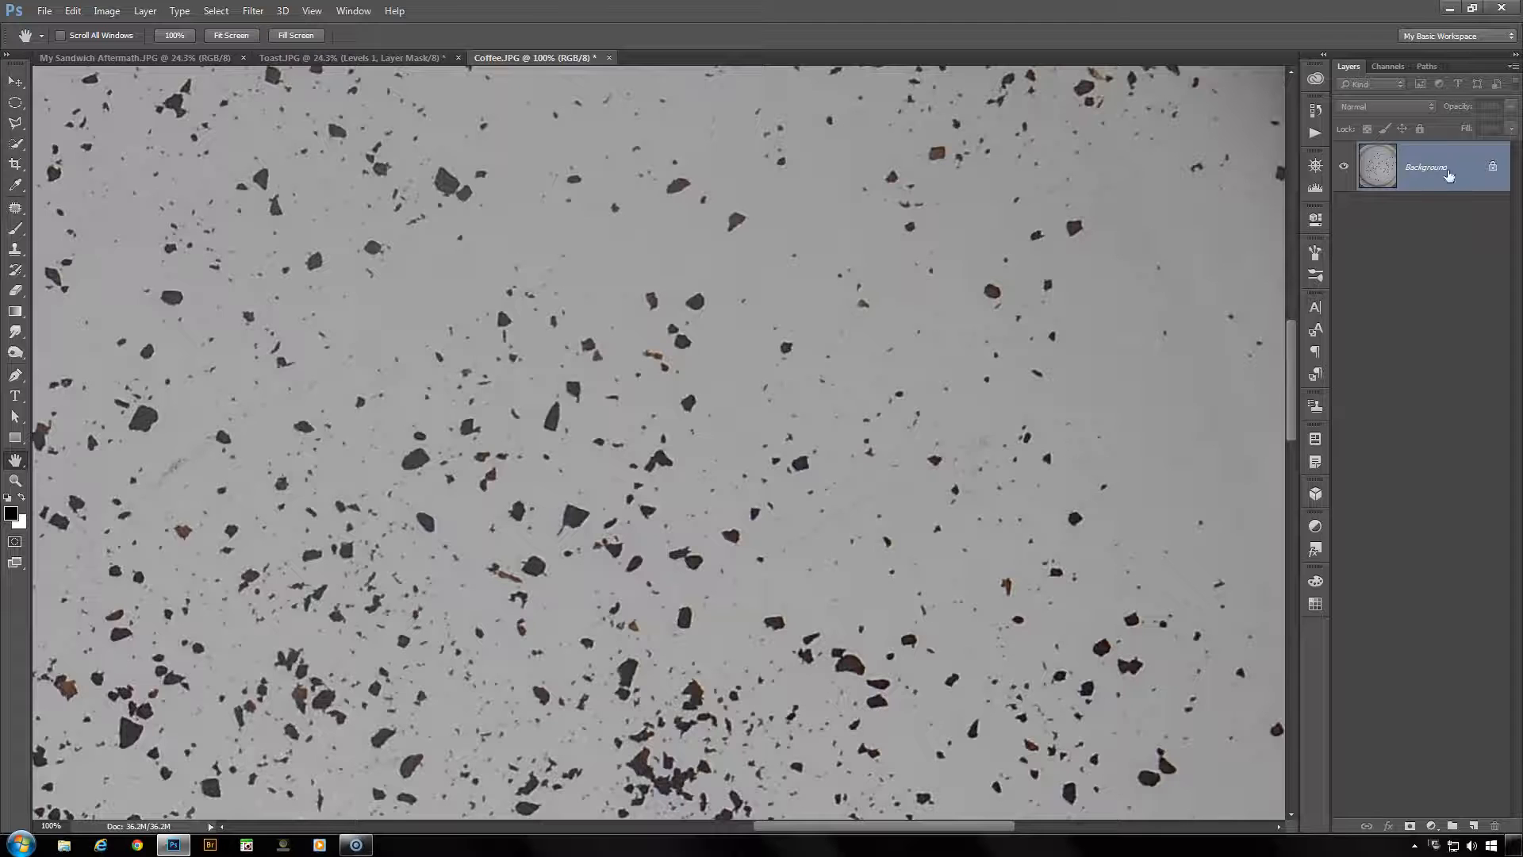
{"action": "left_click_drag", "start_coordinate": [1448, 175], "coordinate": [1475, 823]}
{"action": "left_click", "coordinate": [115, 13]}
{"action": "mouse_move", "coordinate": [129, 53]}
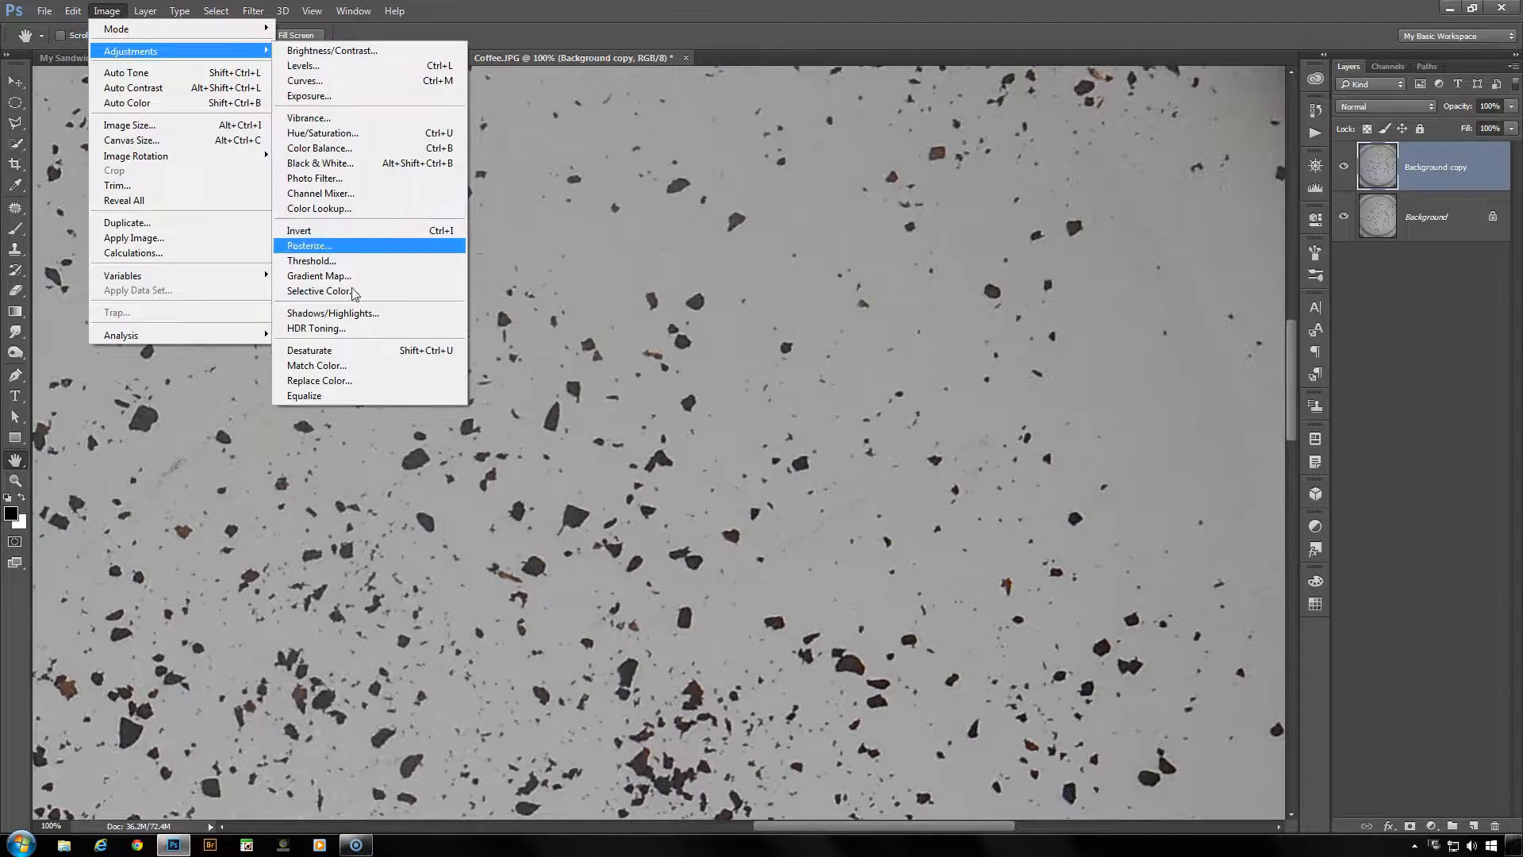
{"action": "left_click", "coordinate": [334, 358]}
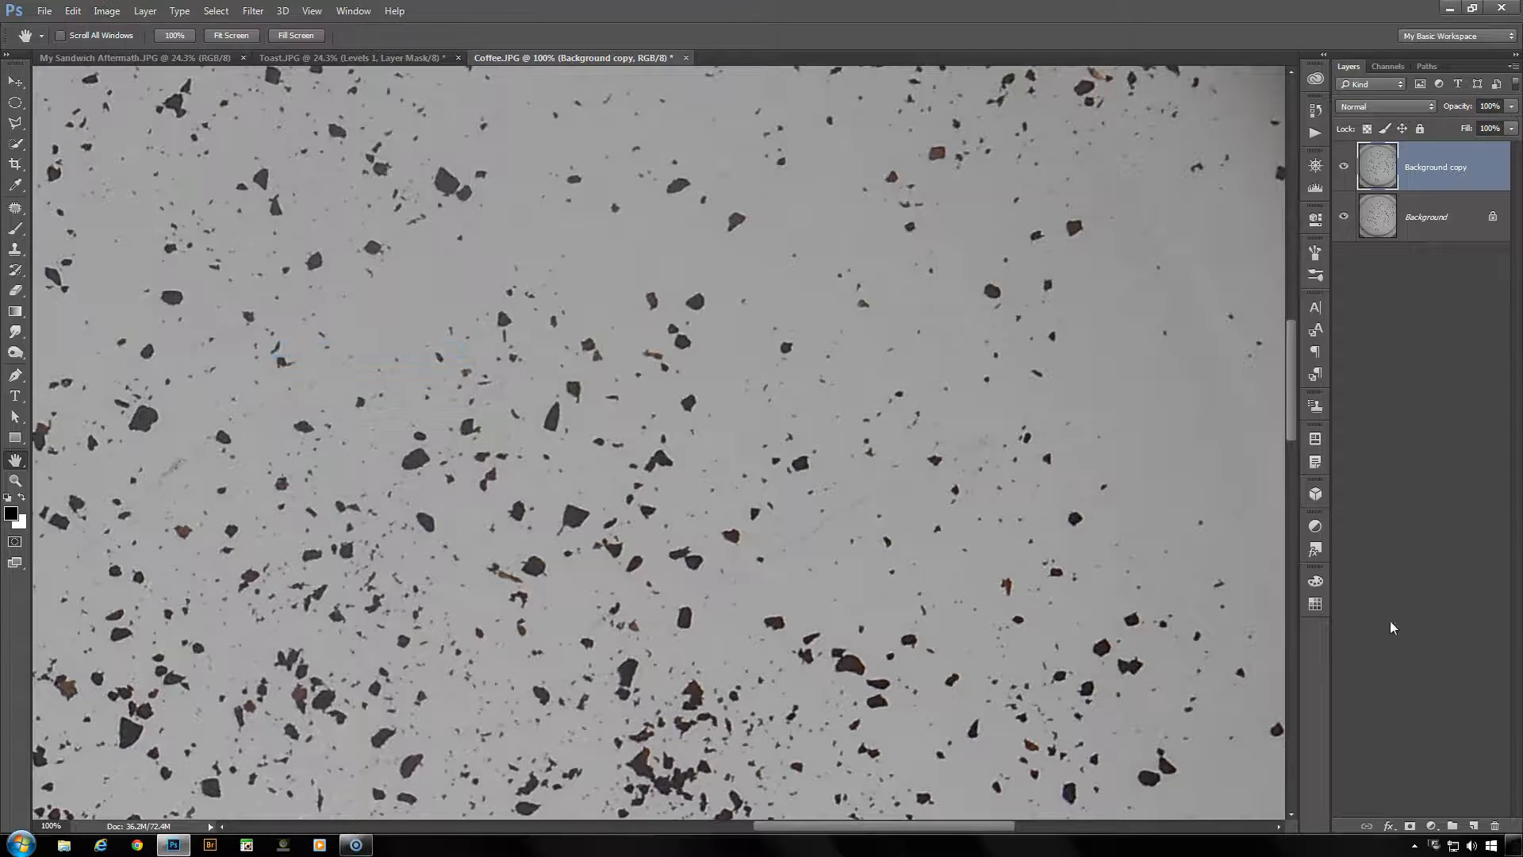
- Add a Levels adjustment to the coffee photo, sampling the plate surface as white point and a dark coffee grain as black point
{"action": "left_click", "coordinate": [1430, 824]}
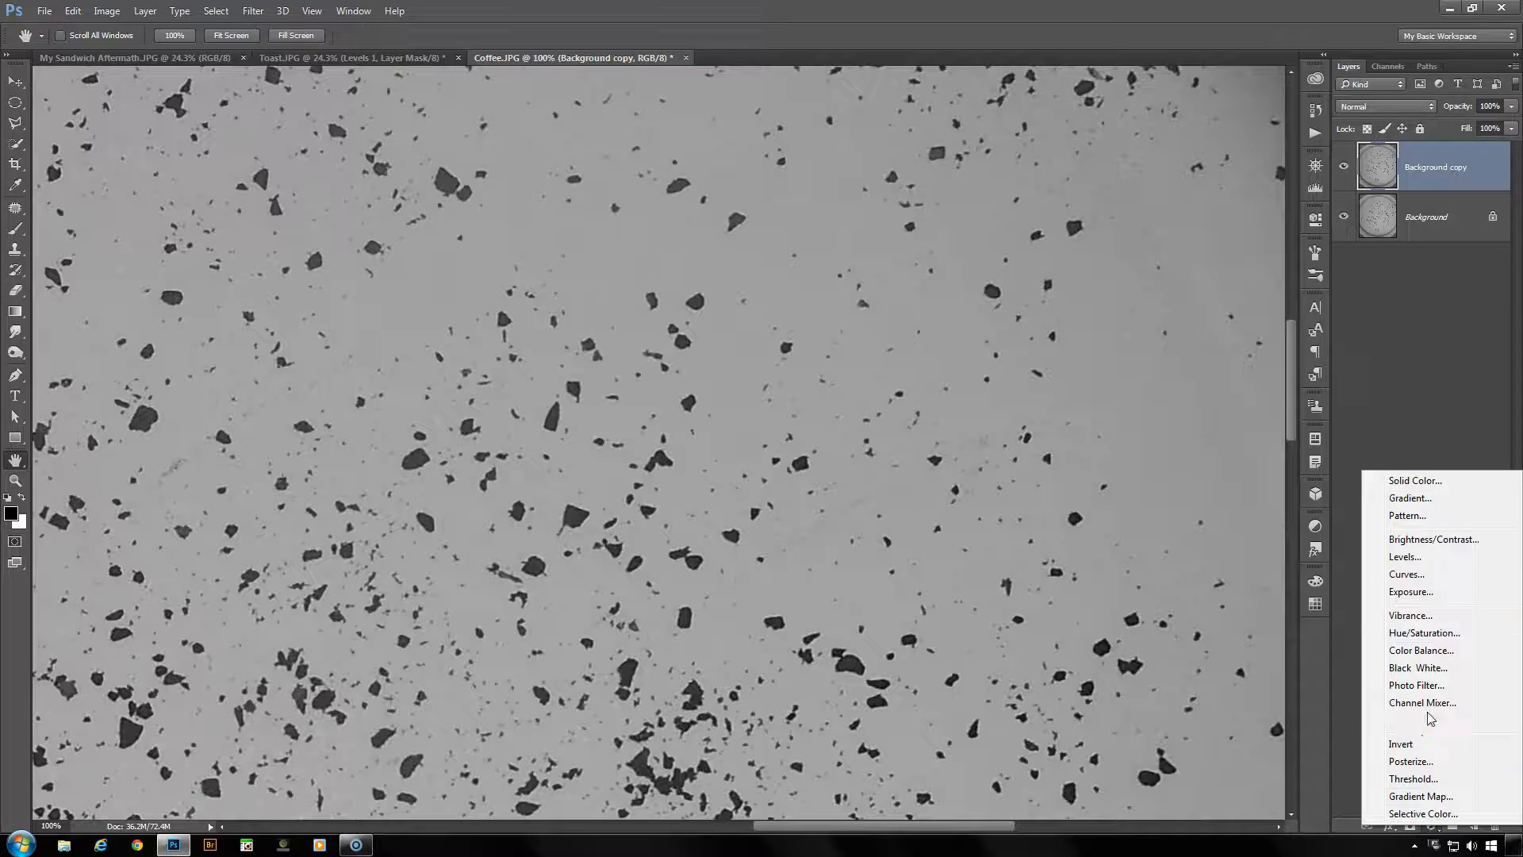
{"action": "left_click", "coordinate": [1405, 557]}
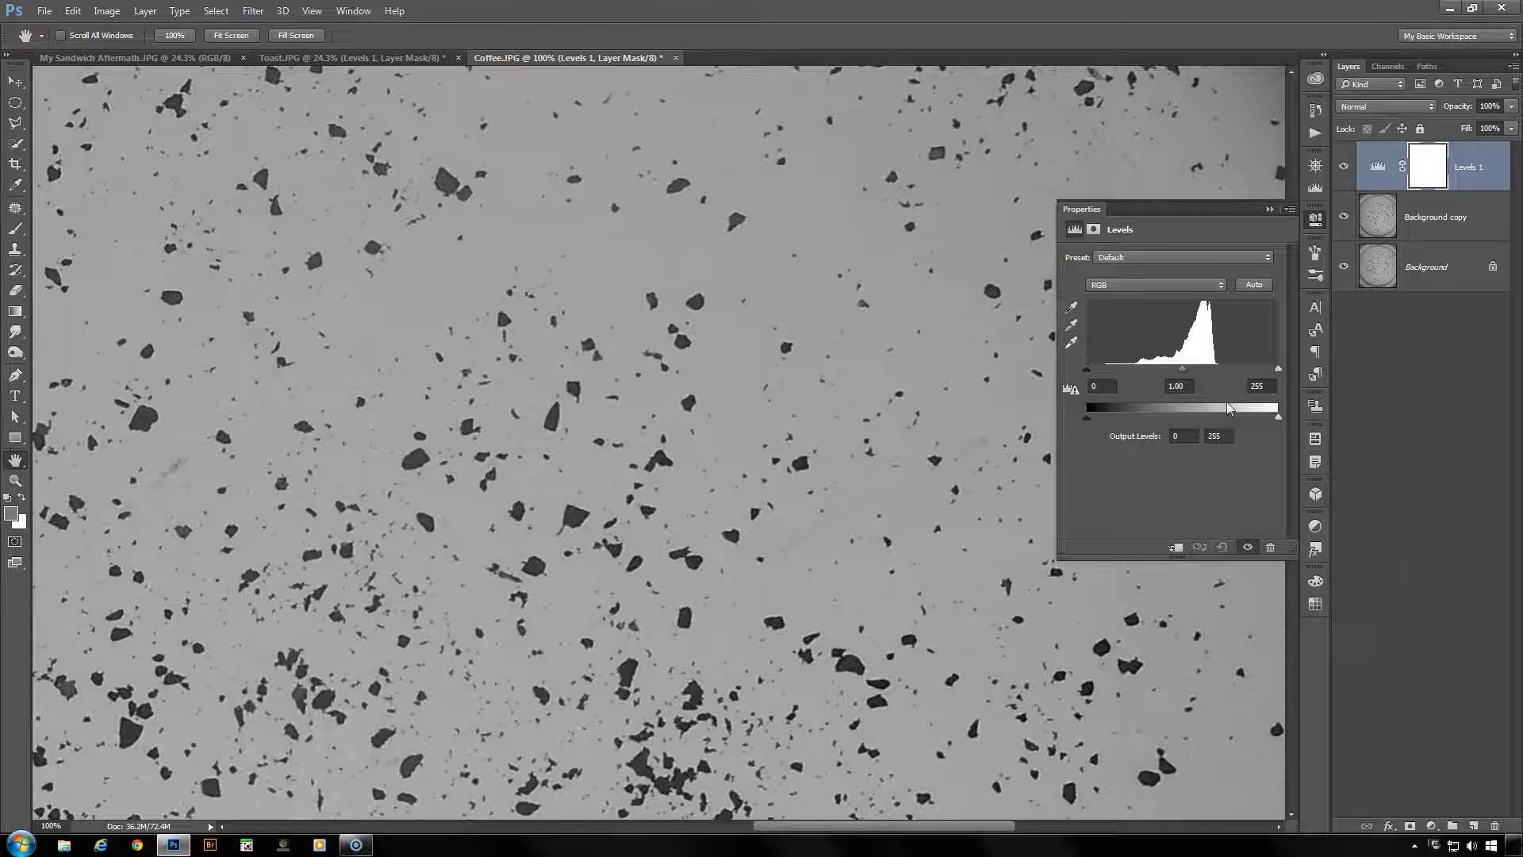
{"action": "left_click", "coordinate": [1071, 341]}
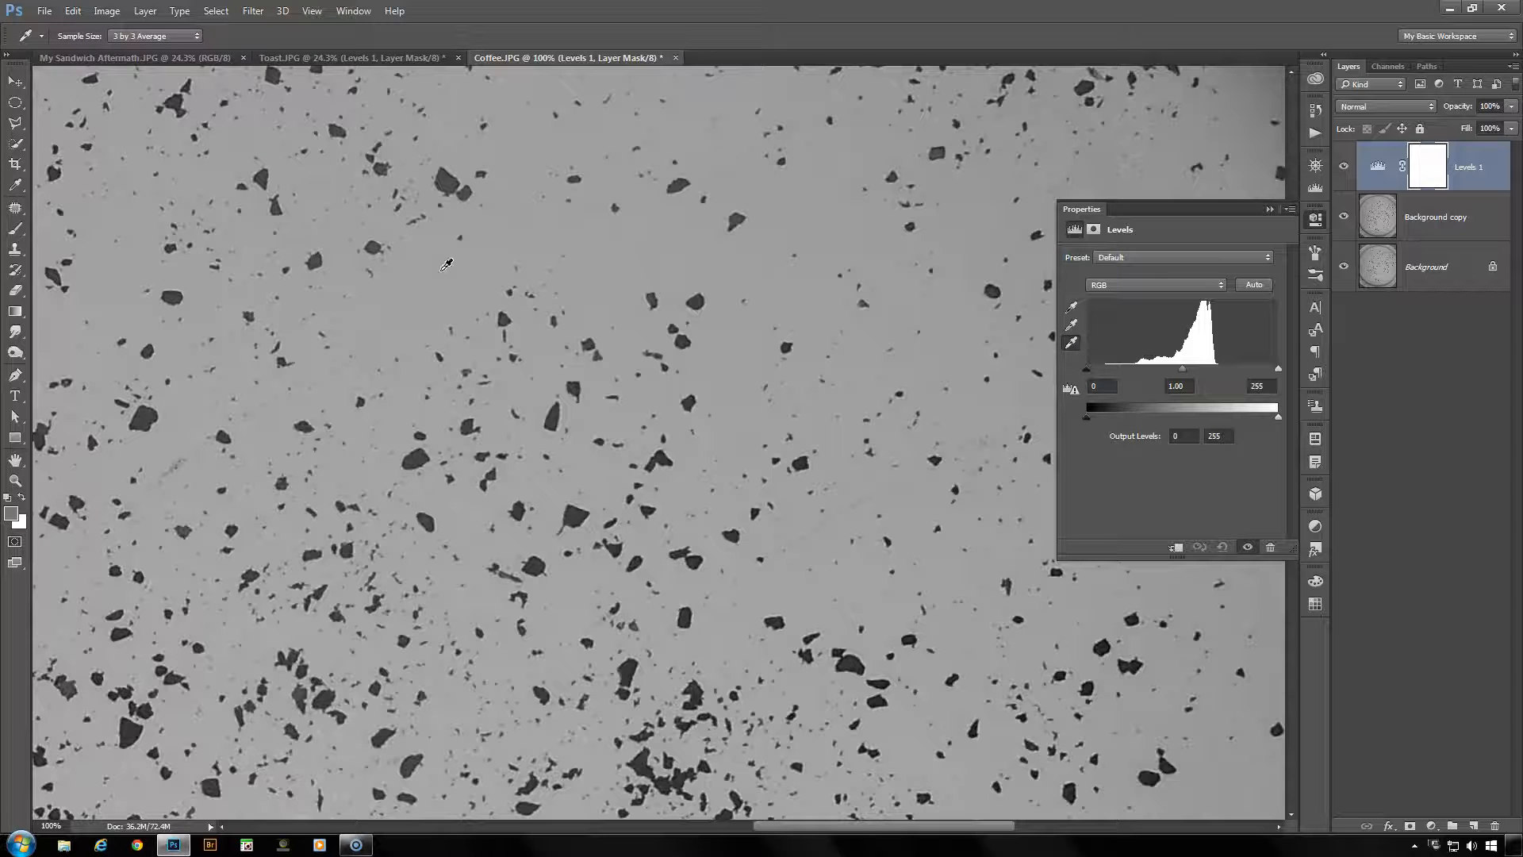
{"action": "left_click", "coordinate": [717, 340]}
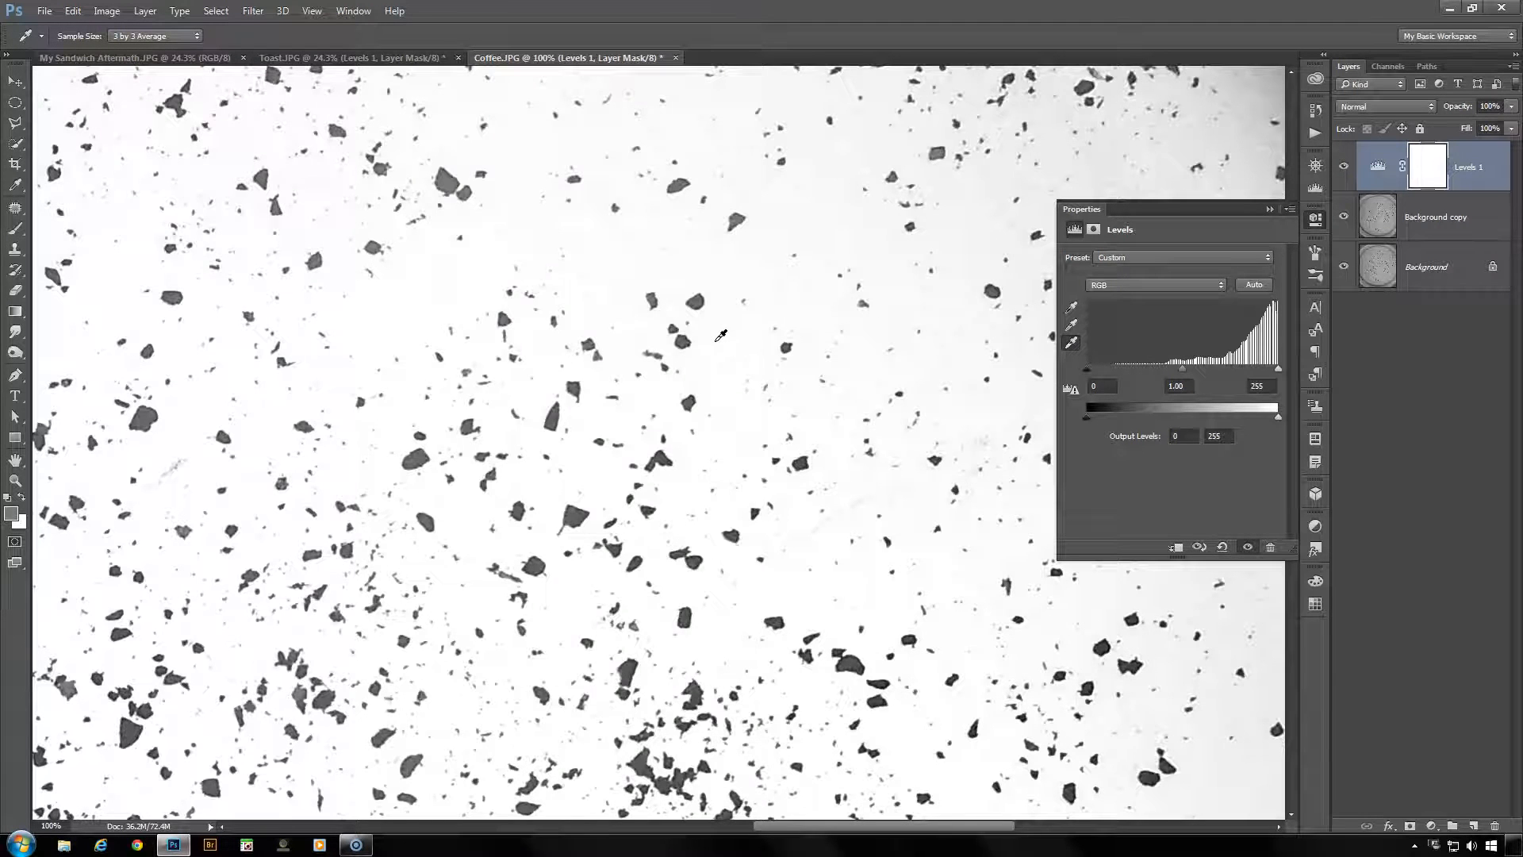
{"action": "left_click", "coordinate": [1071, 310]}
{"action": "left_click", "coordinate": [697, 299]}
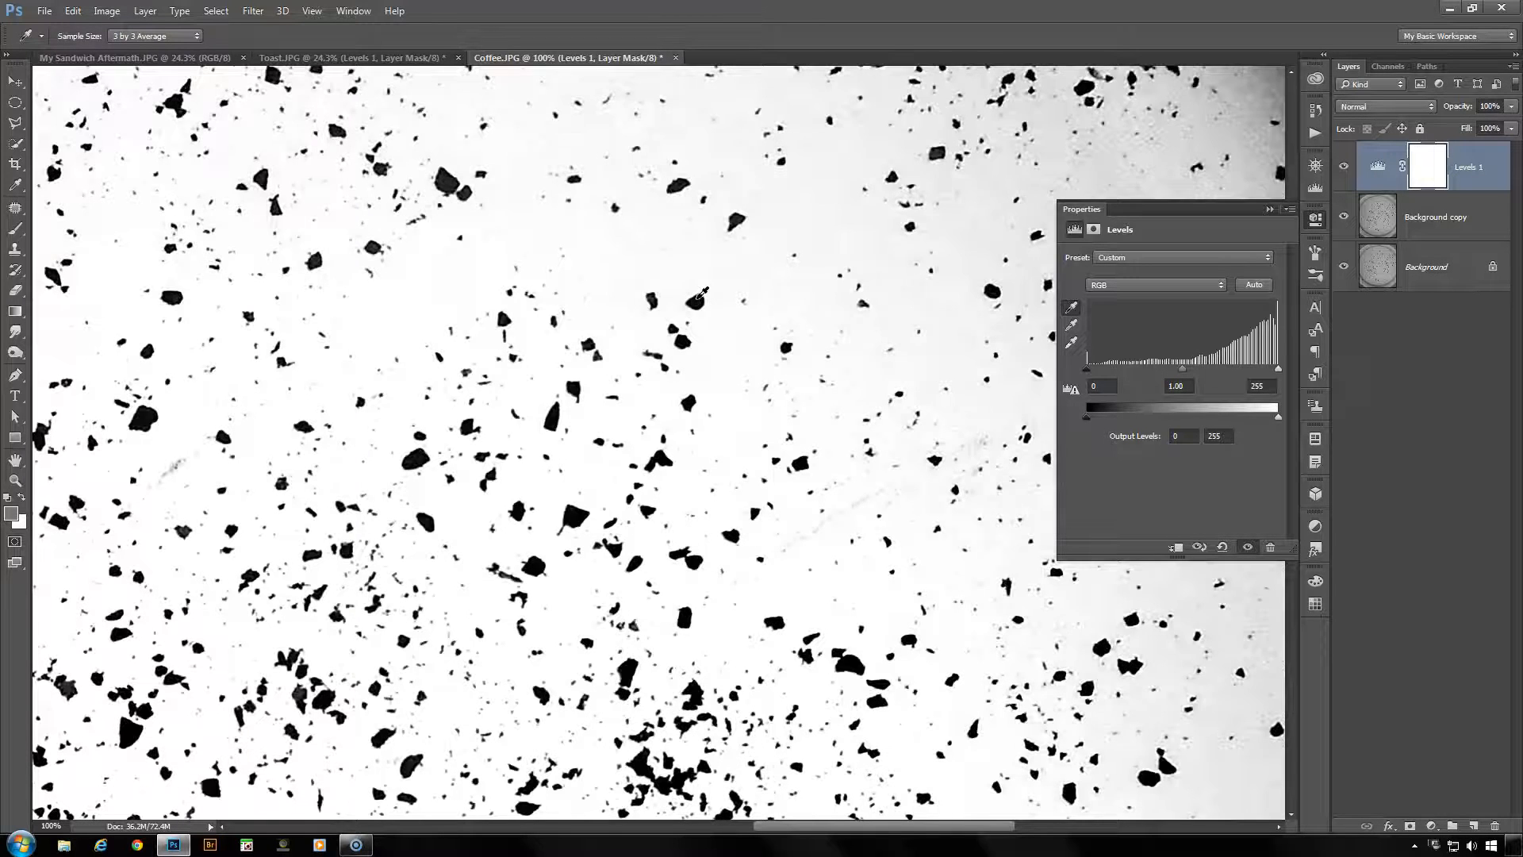
- Merge the Levels adjustment down into the Background copy layer
{"action": "key", "text": "m"}
{"action": "right_click", "coordinate": [1476, 181]}
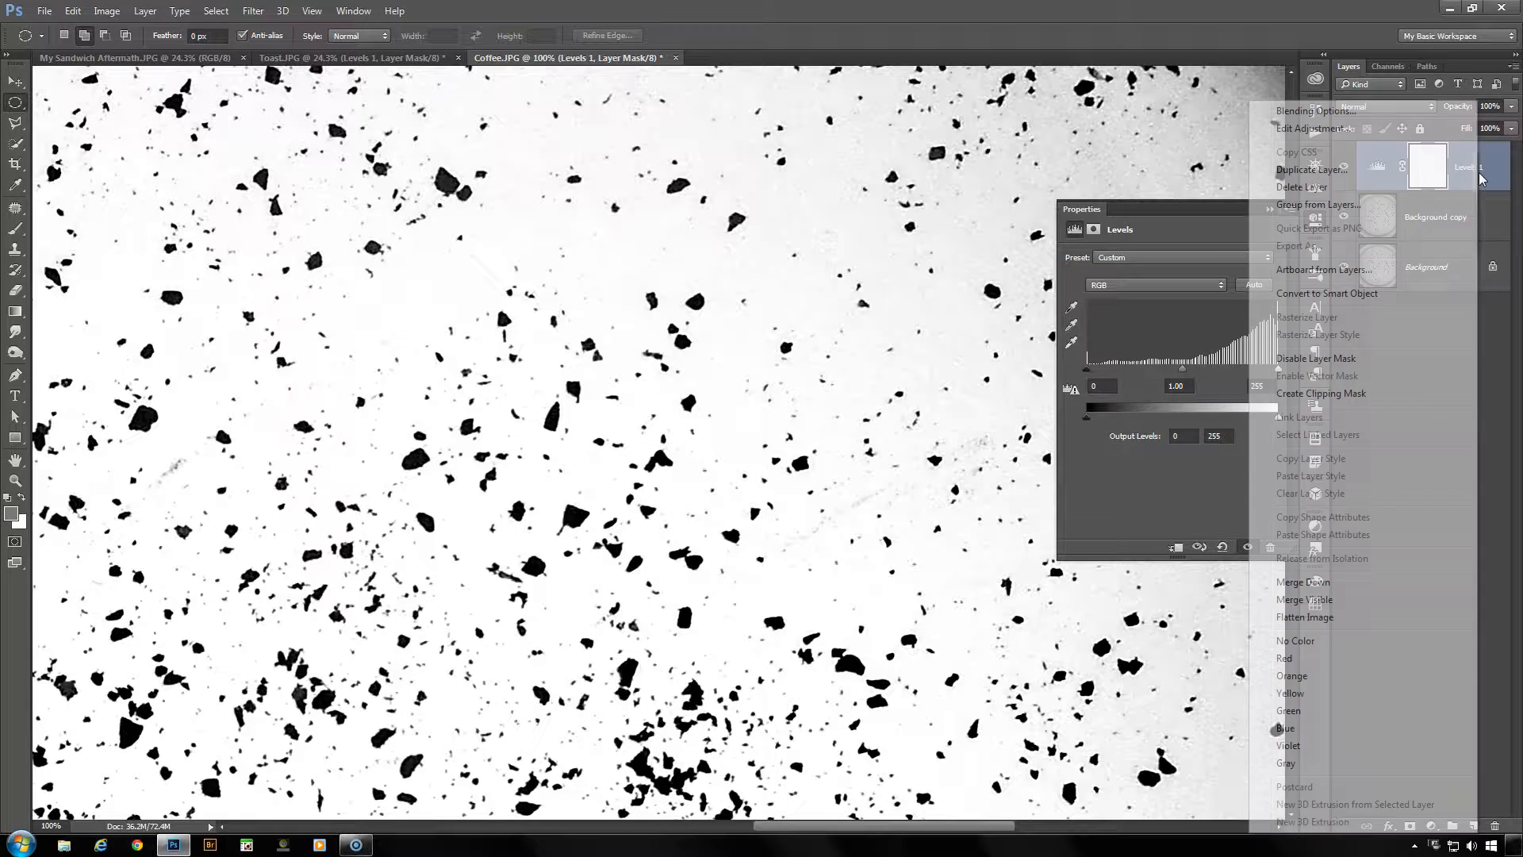
{"action": "left_click", "coordinate": [1352, 583]}
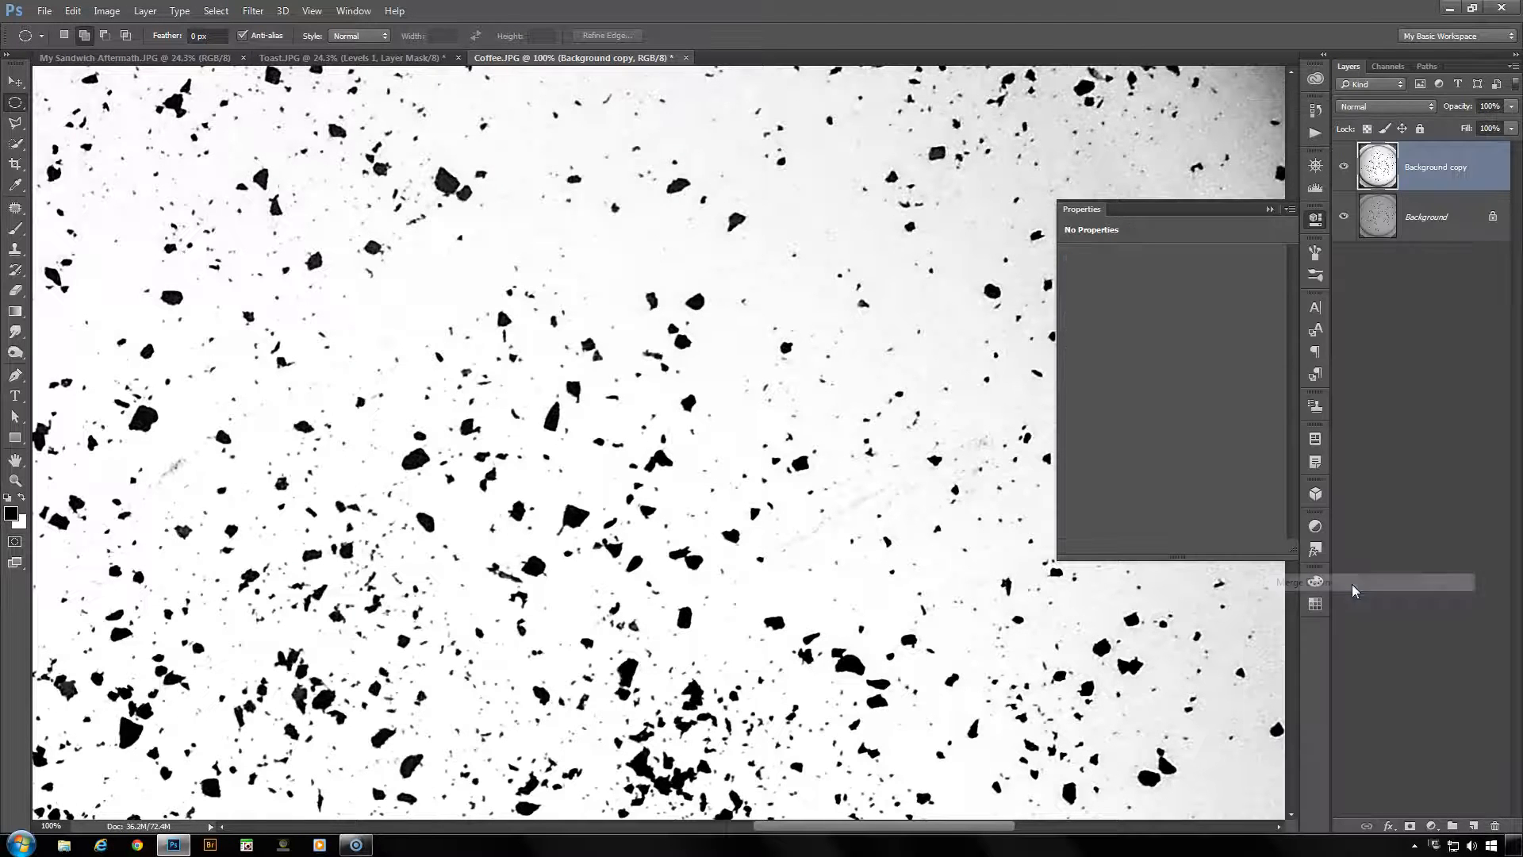
- Select a circular patch of coffee grains with the Elliptical Marquee and define it as a brush preset named Coffee
{"action": "key", "text": "h"}
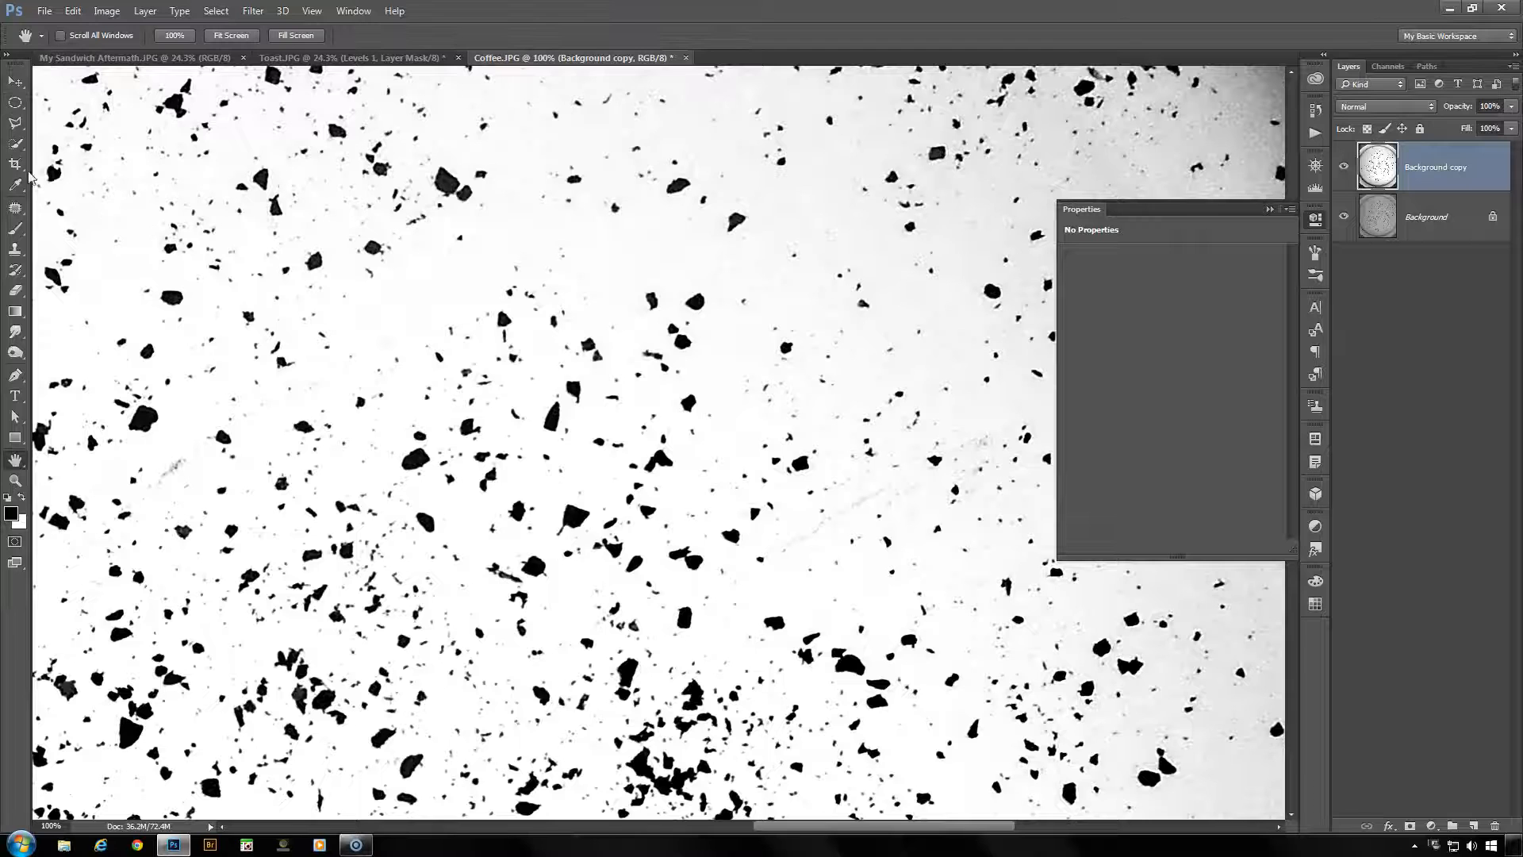
{"action": "left_click", "coordinate": [20, 106]}
{"action": "left_click_drag", "start_coordinate": [546, 238], "coordinate": [913, 593]}
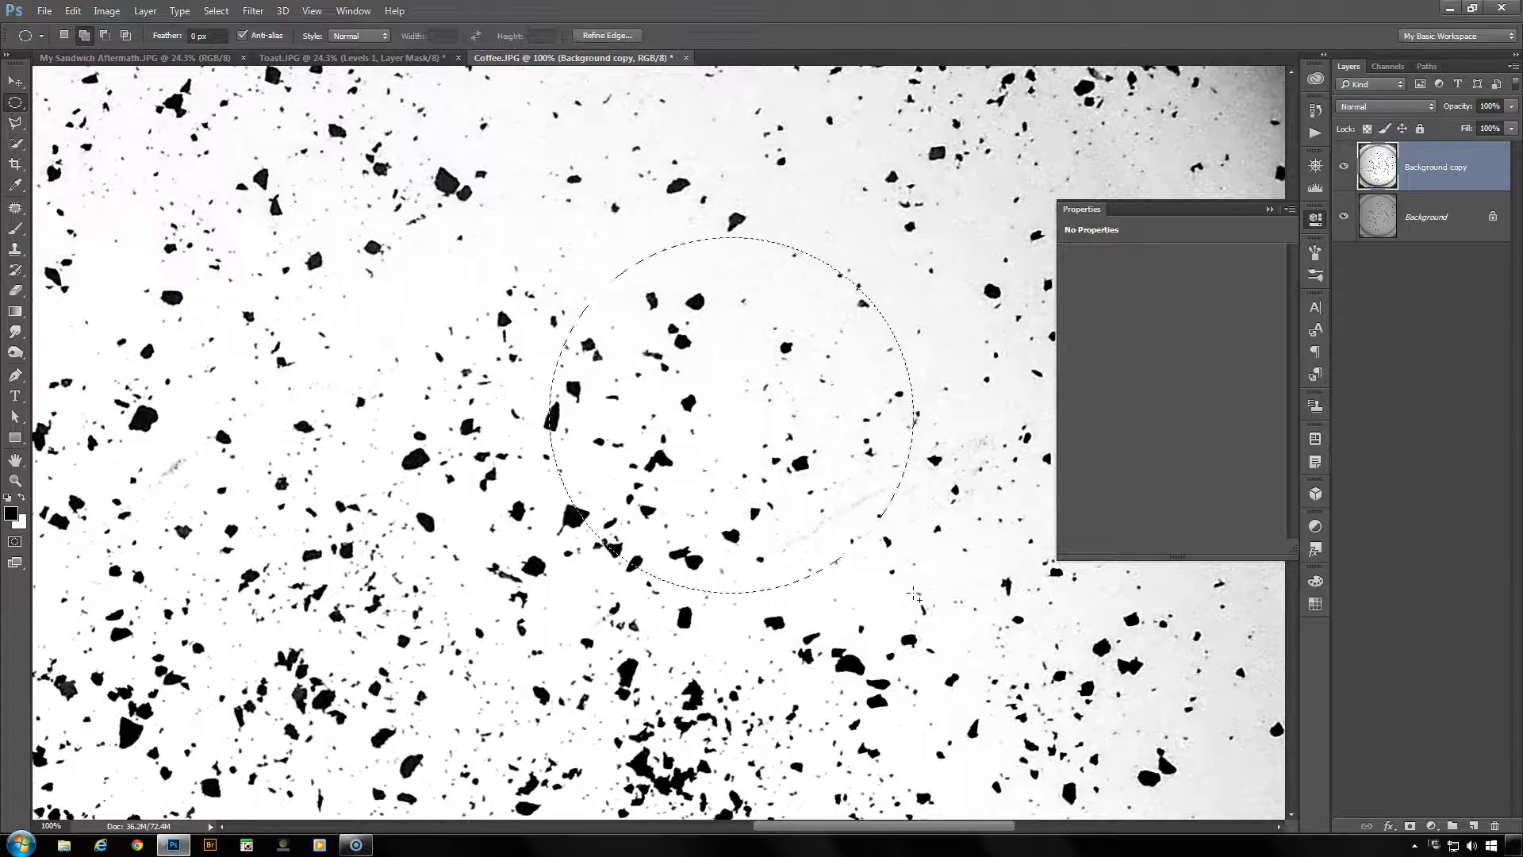
{"action": "left_click", "coordinate": [80, 12]}
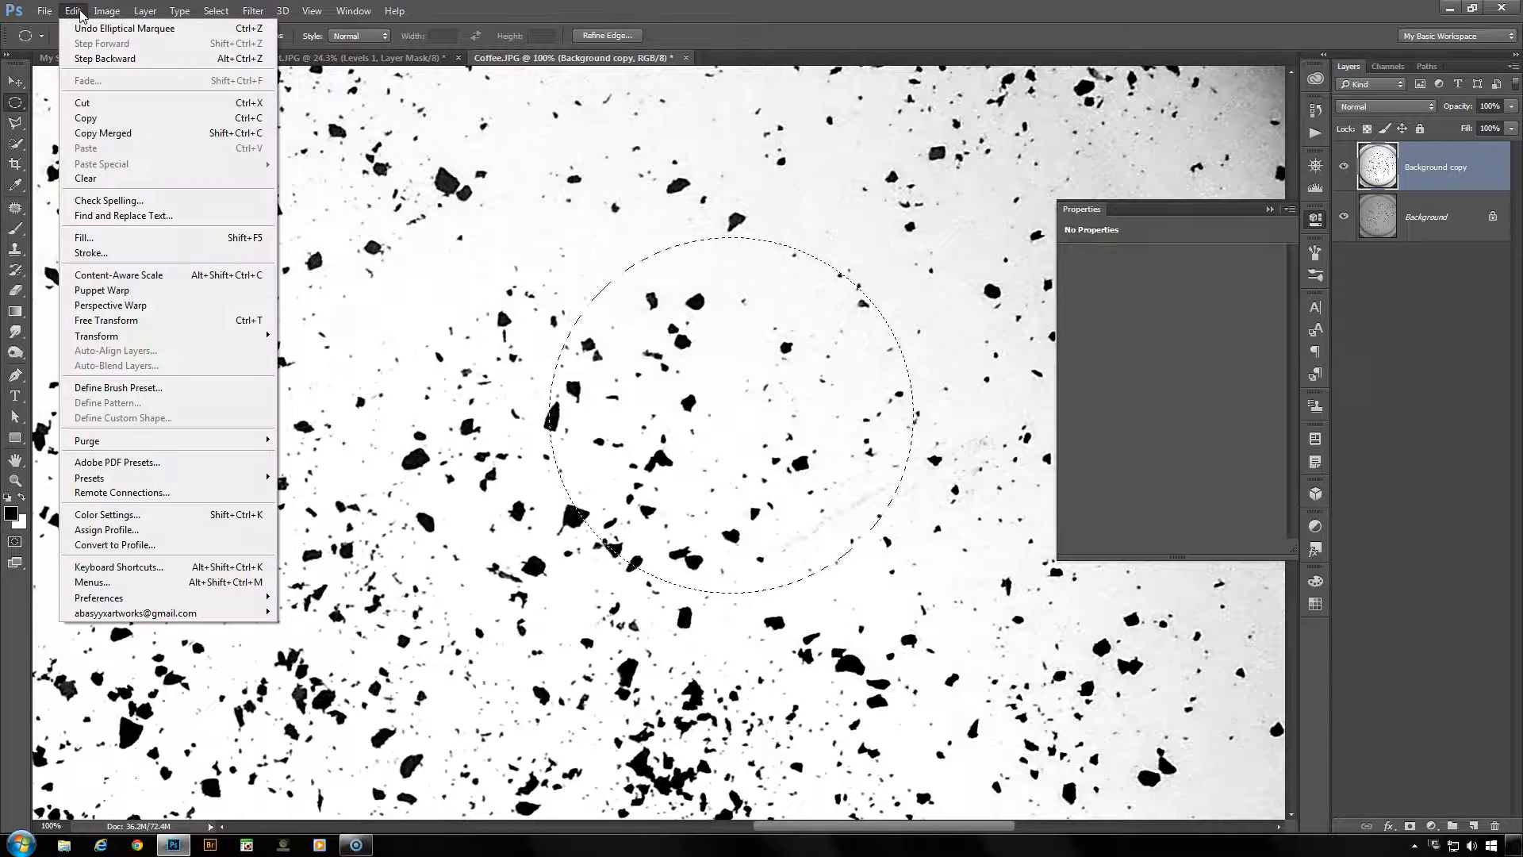
{"action": "left_click", "coordinate": [179, 388]}
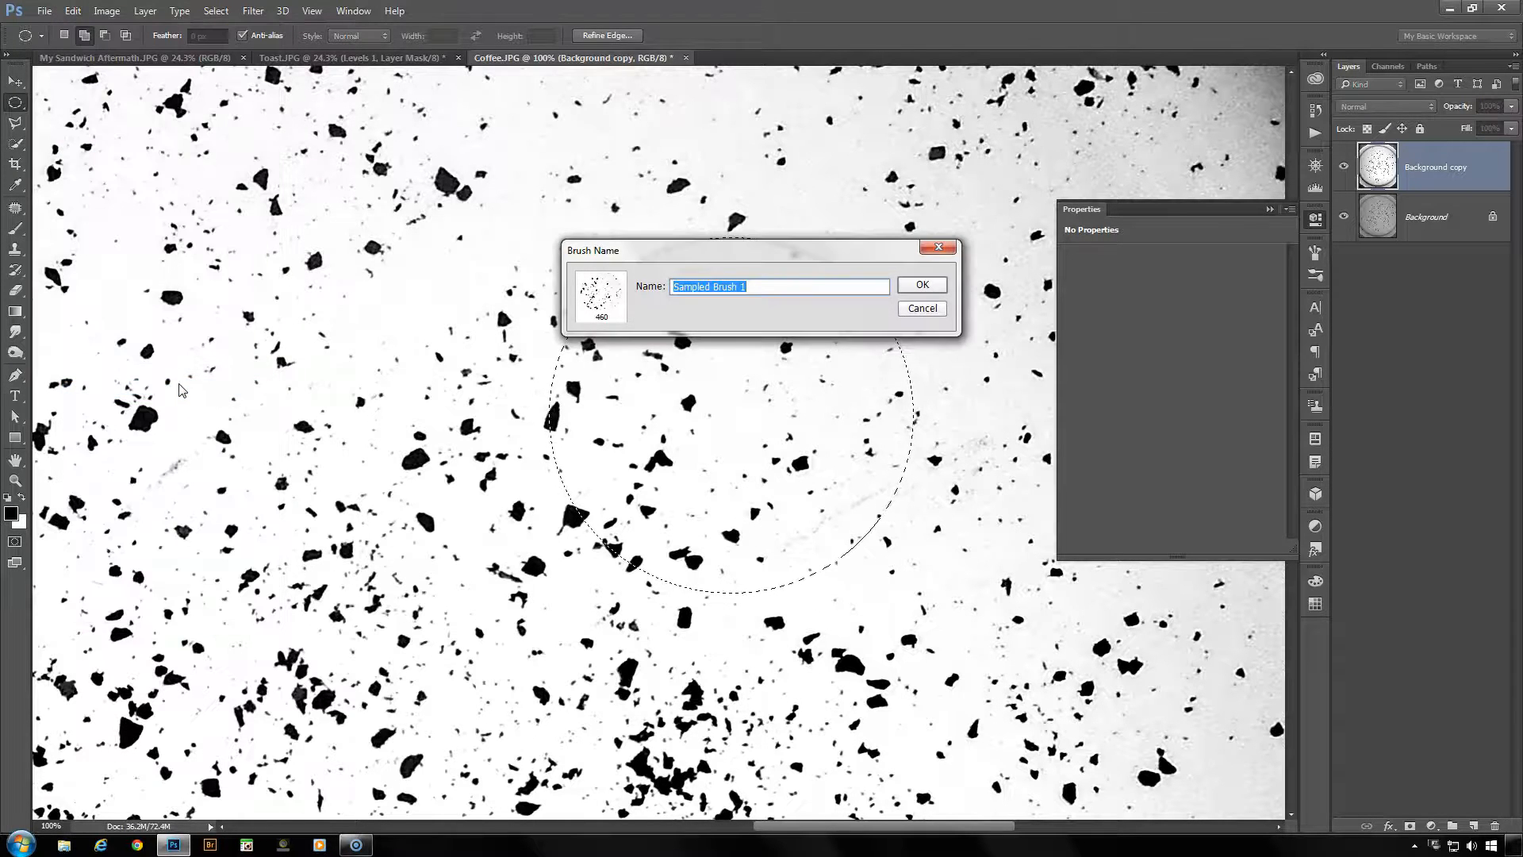
{"action": "type", "text": "Coffee"}
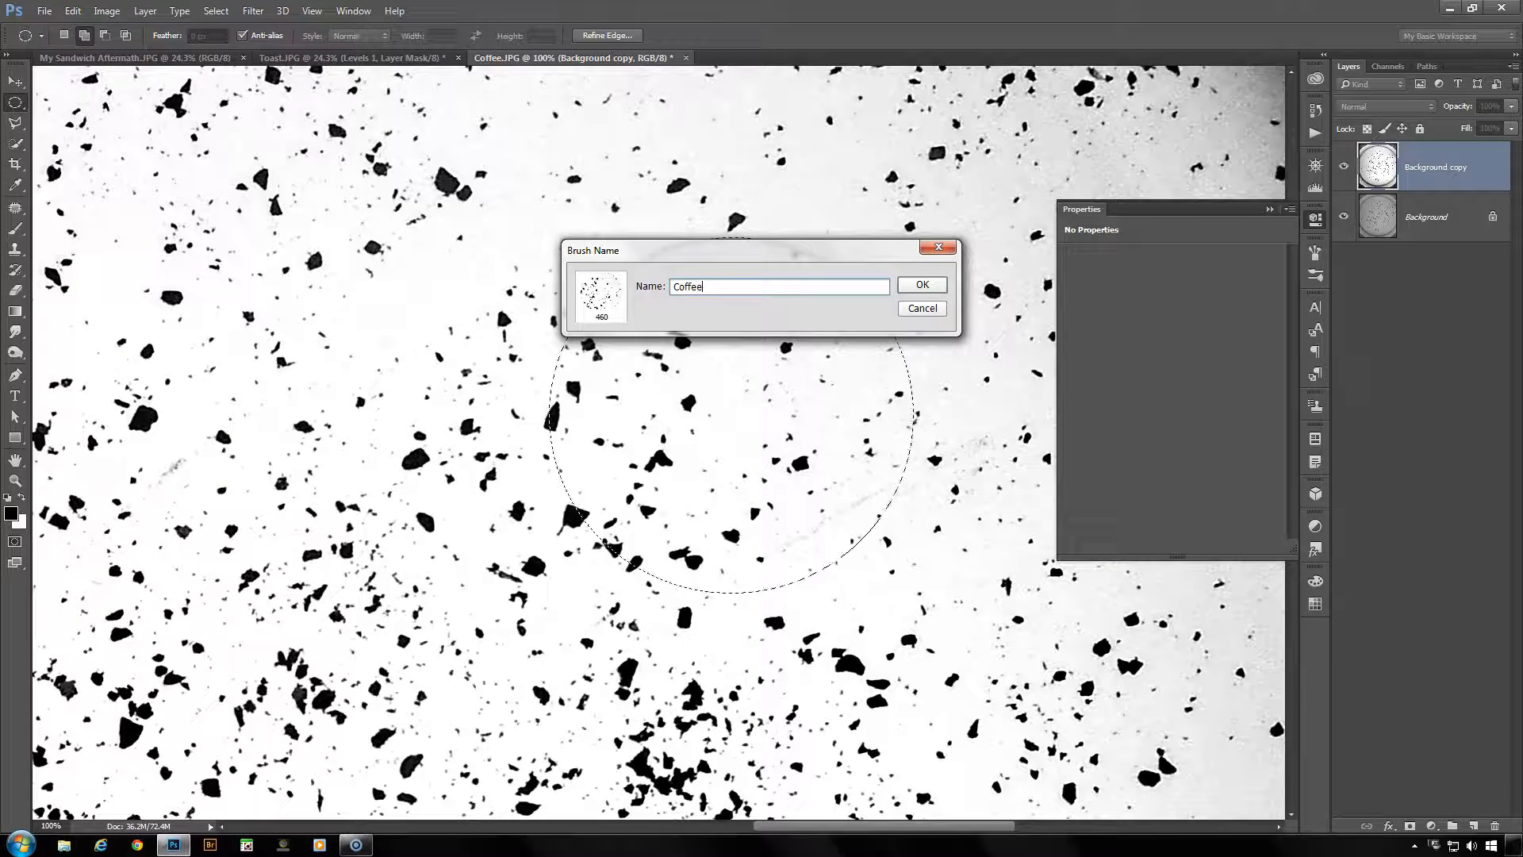
{"action": "left_click", "coordinate": [923, 286]}
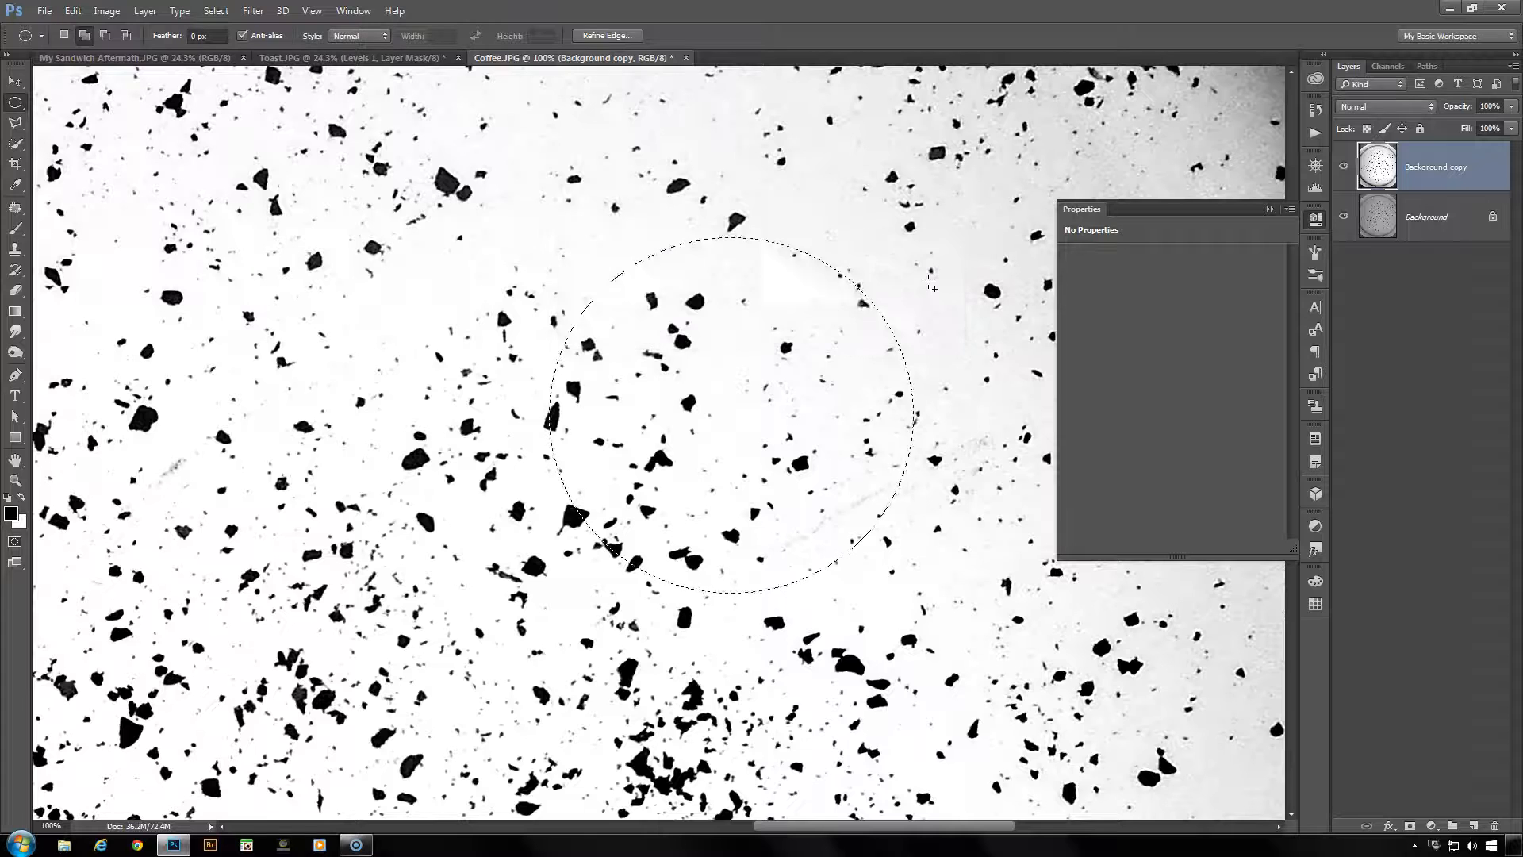
- Deselect the circular patch and add a new layer on top filled with white
{"action": "key", "text": "ctrl+d"}
{"action": "double_click", "coordinate": [15, 460]}
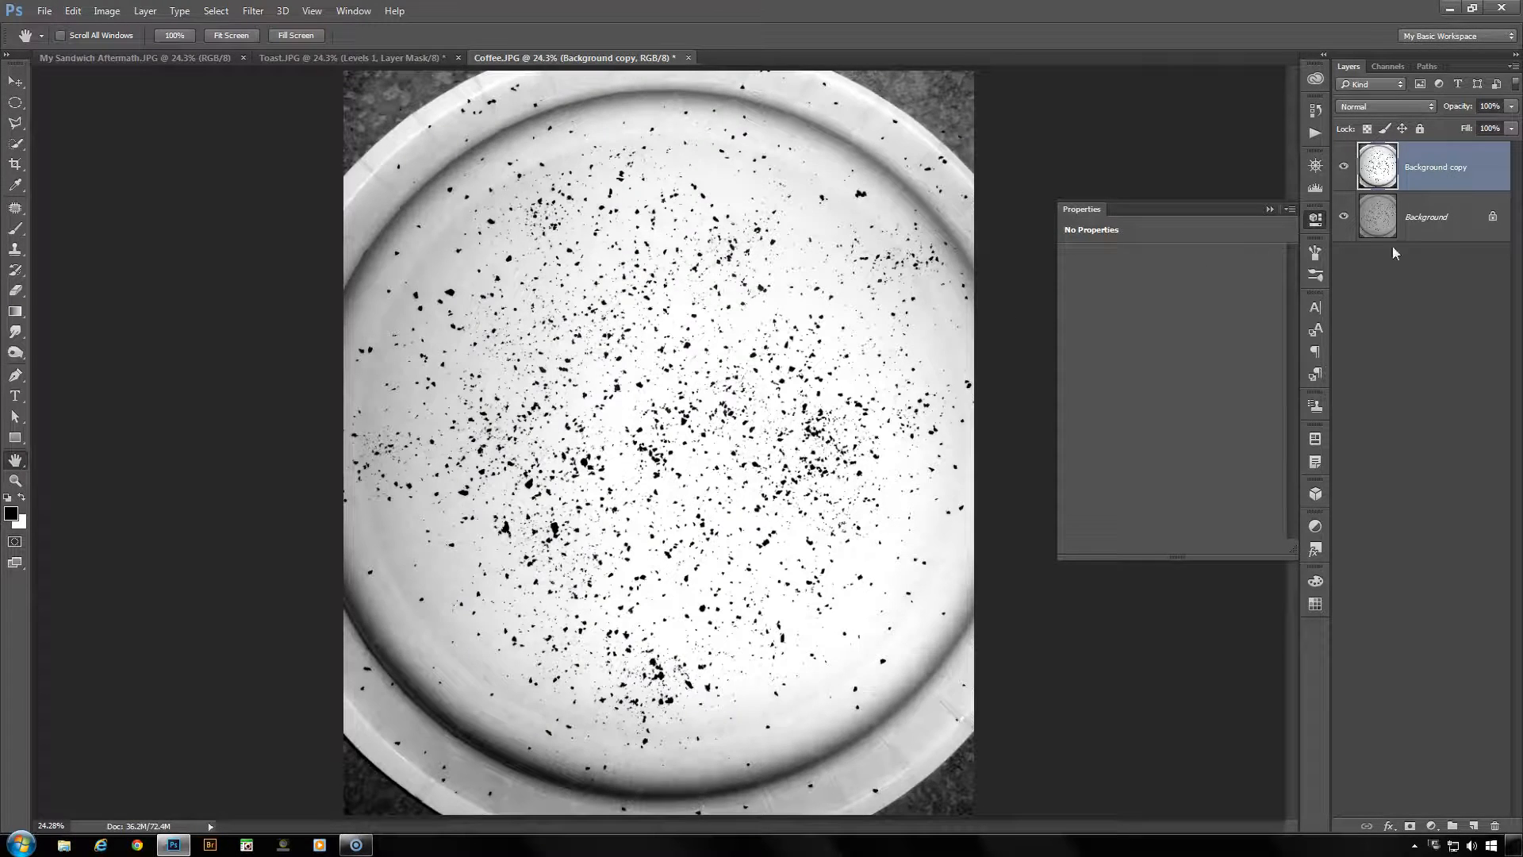
{"action": "left_click", "coordinate": [1473, 826]}
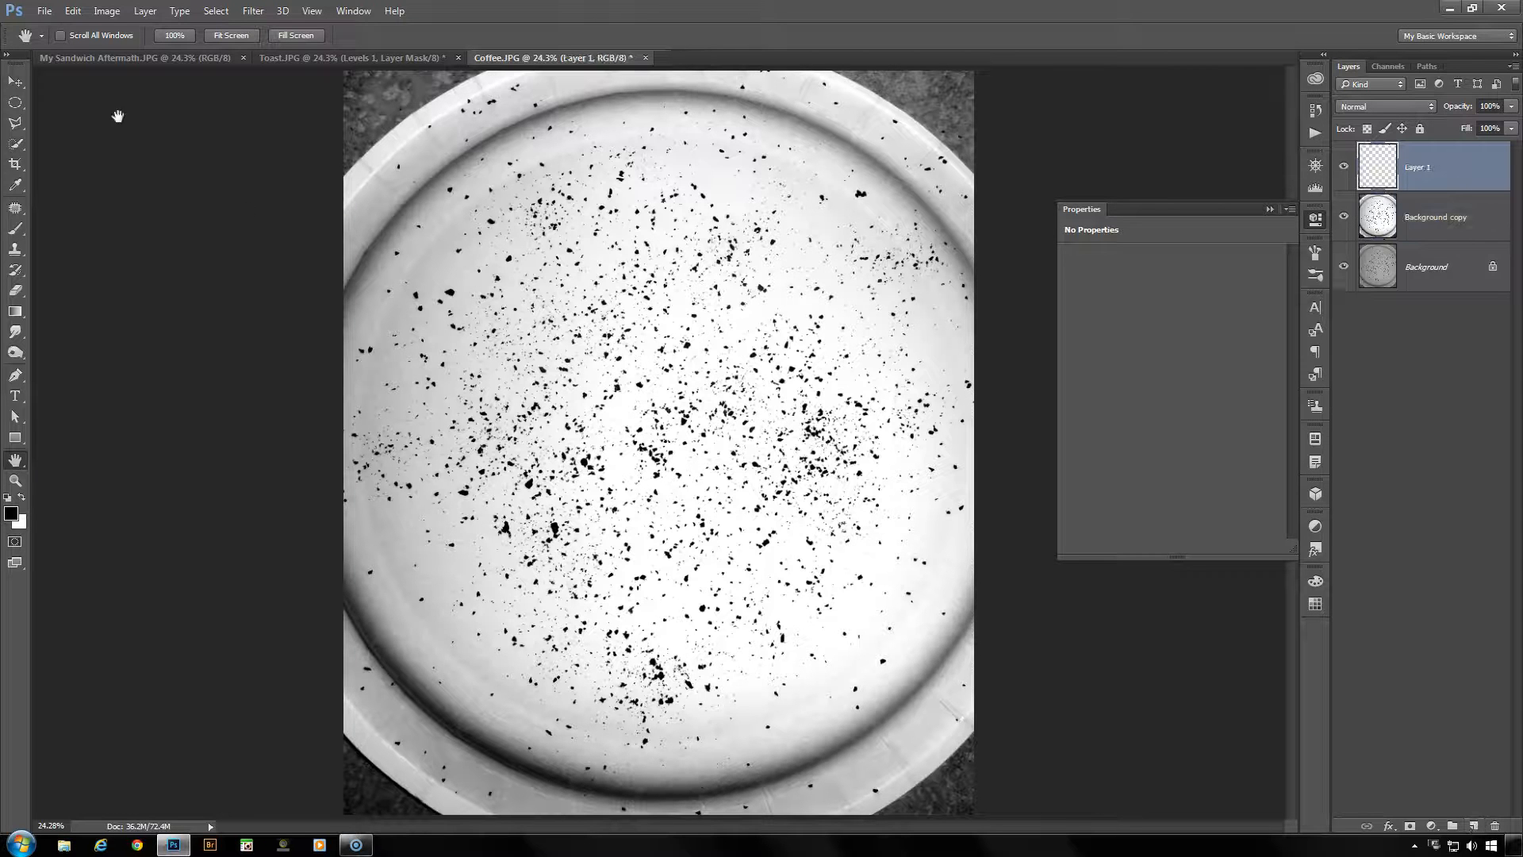
{"action": "left_click", "coordinate": [72, 10]}
{"action": "left_click", "coordinate": [83, 237]}
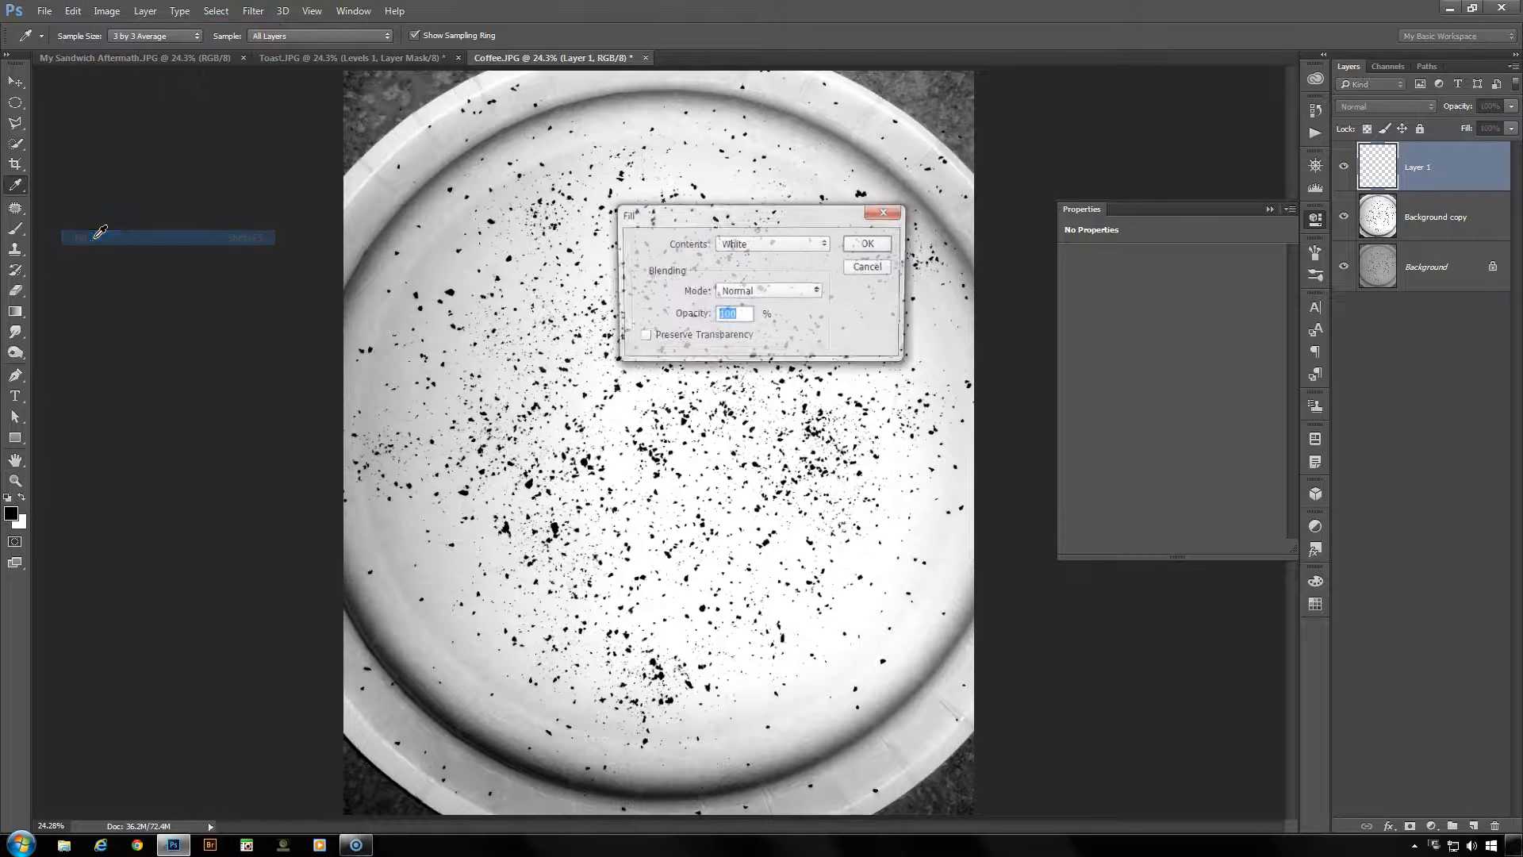
{"action": "left_click", "coordinate": [870, 244]}
{"action": "key", "text": "h"}
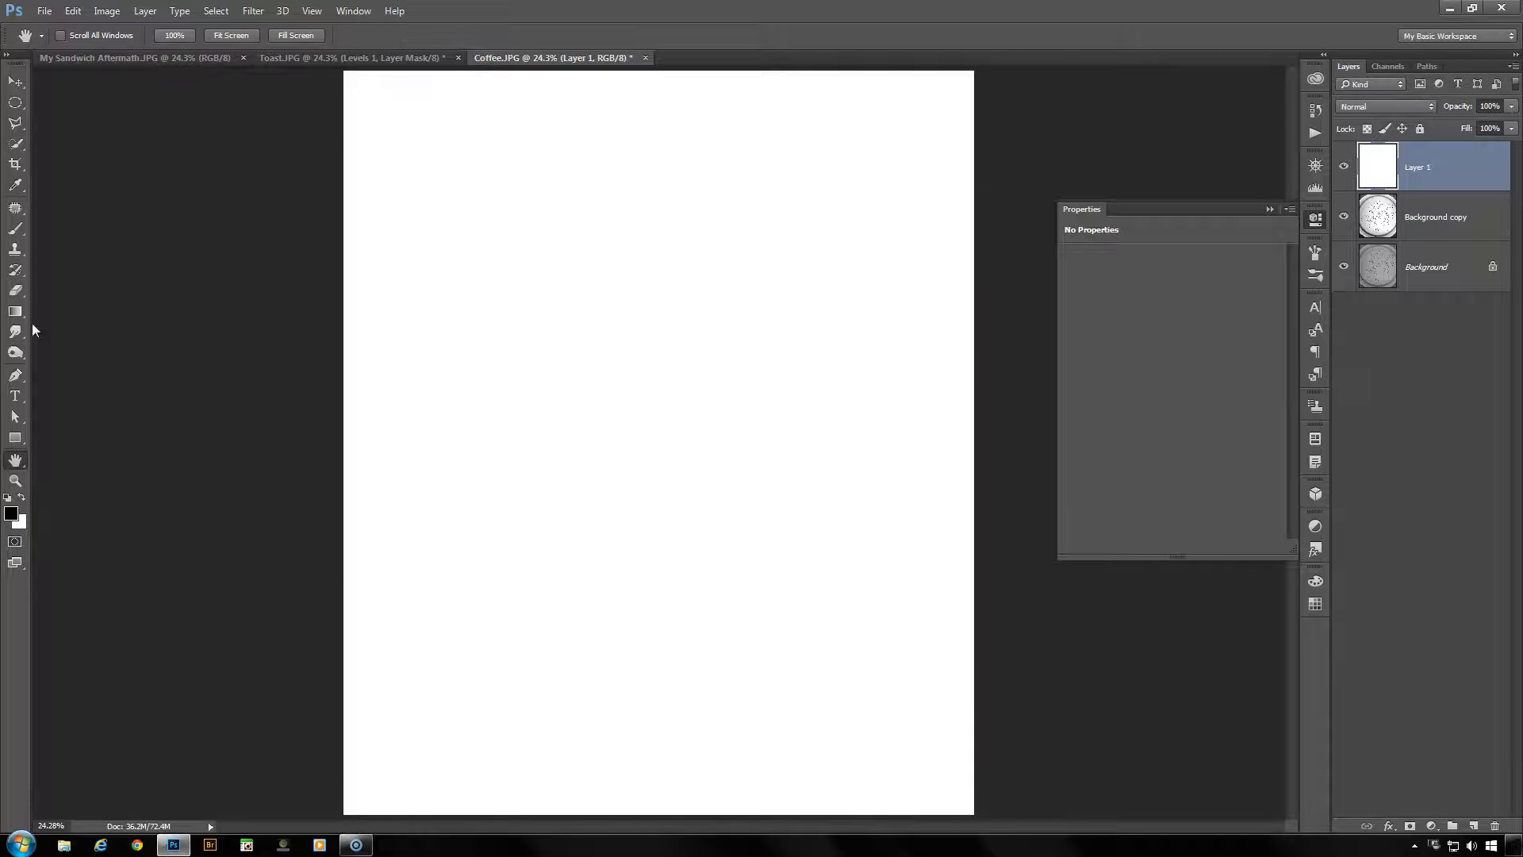
- Stamp the Coffee brush twice in black, one stamp below the other, near the white layer's upper-left corner
{"action": "left_click", "coordinate": [16, 230]}
{"action": "left_click", "coordinate": [428, 194]}
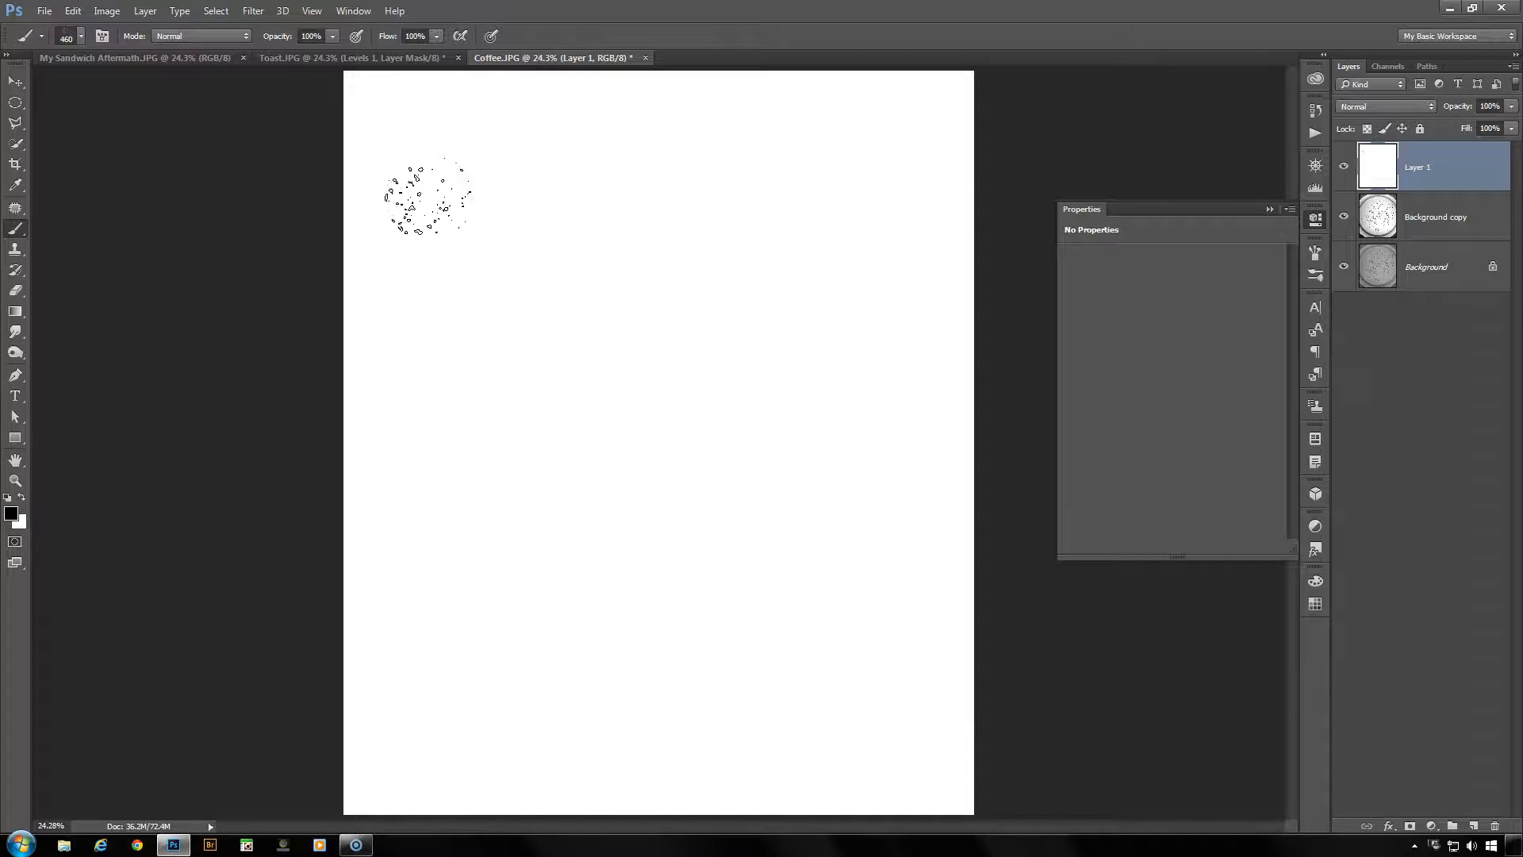
{"action": "left_click", "coordinate": [428, 319]}
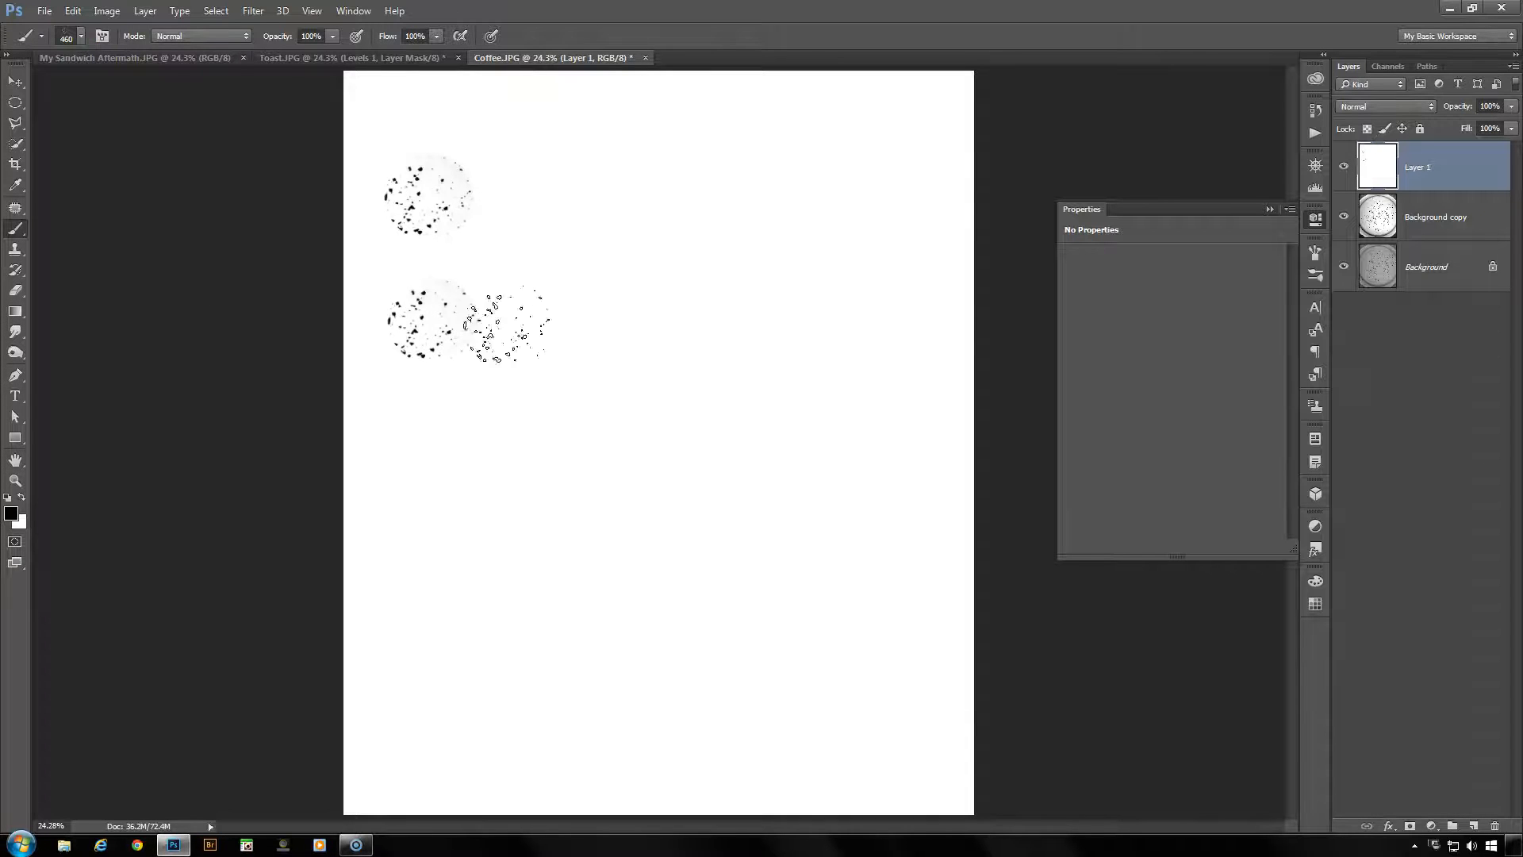
- Set the Coffee brush tip's spacing to 19%
{"action": "left_click", "coordinate": [1316, 254]}
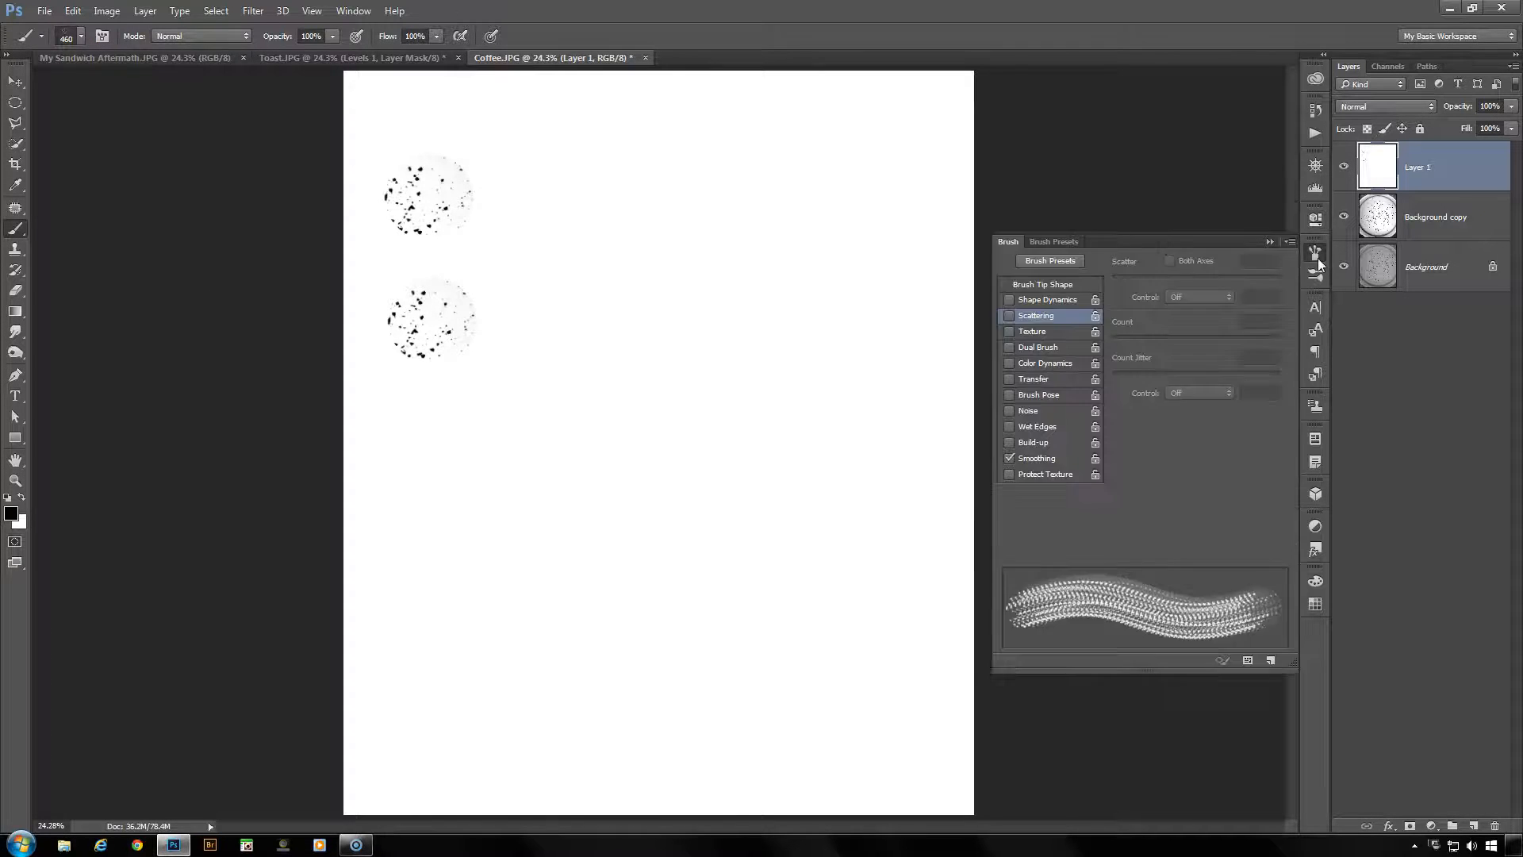
{"action": "left_click", "coordinate": [1055, 285]}
{"action": "left_click_drag", "start_coordinate": [1120, 522], "coordinate": [1127, 522]}
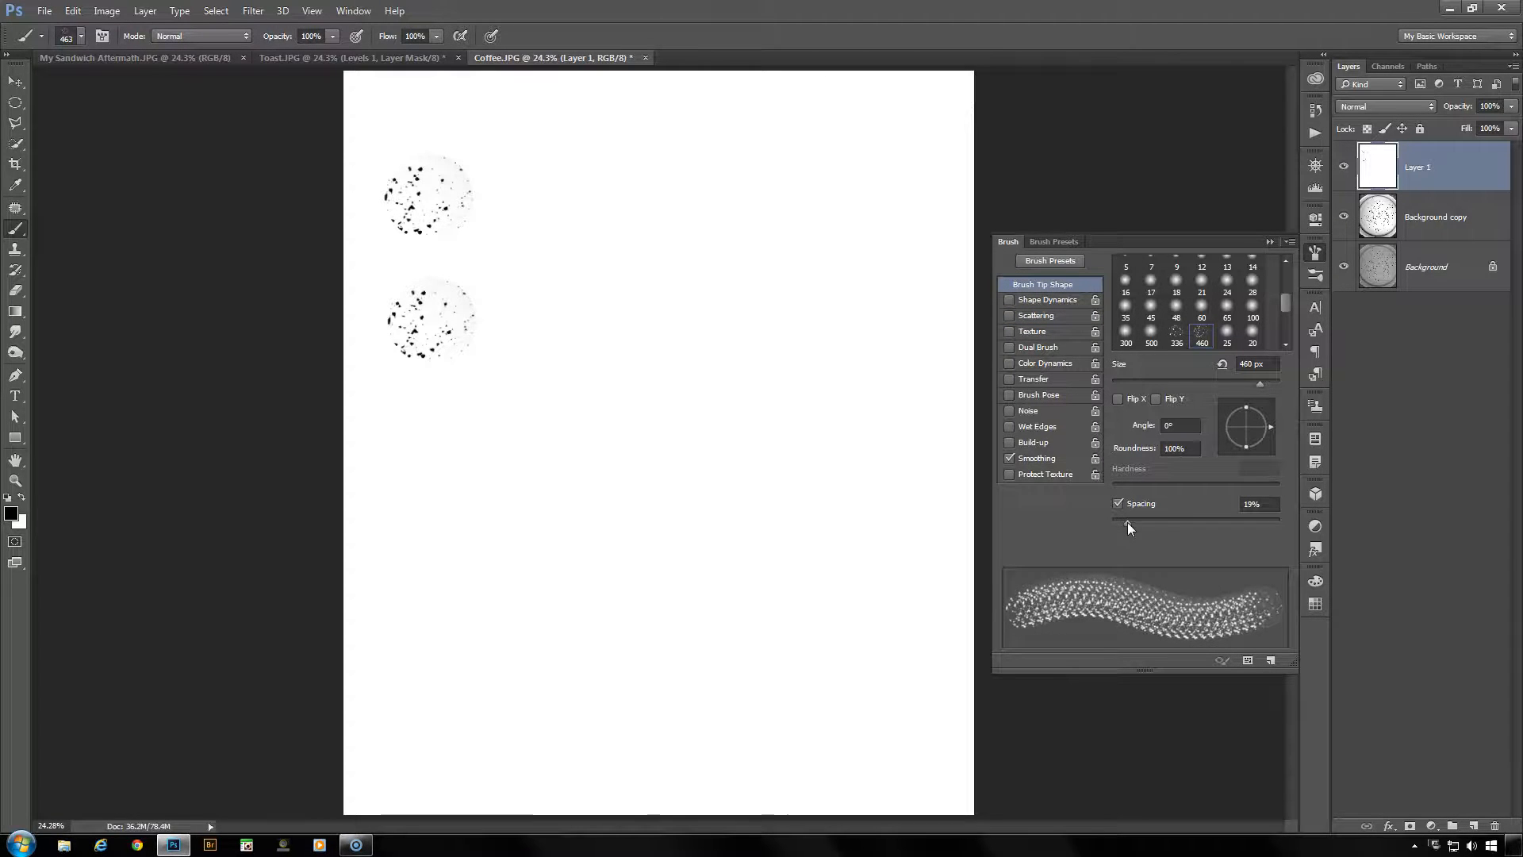
- Enable Shape Dynamics with size jitter and angle jitter at 100%, and enable Scattering with scatter at 137%
{"action": "left_click", "coordinate": [1060, 302]}
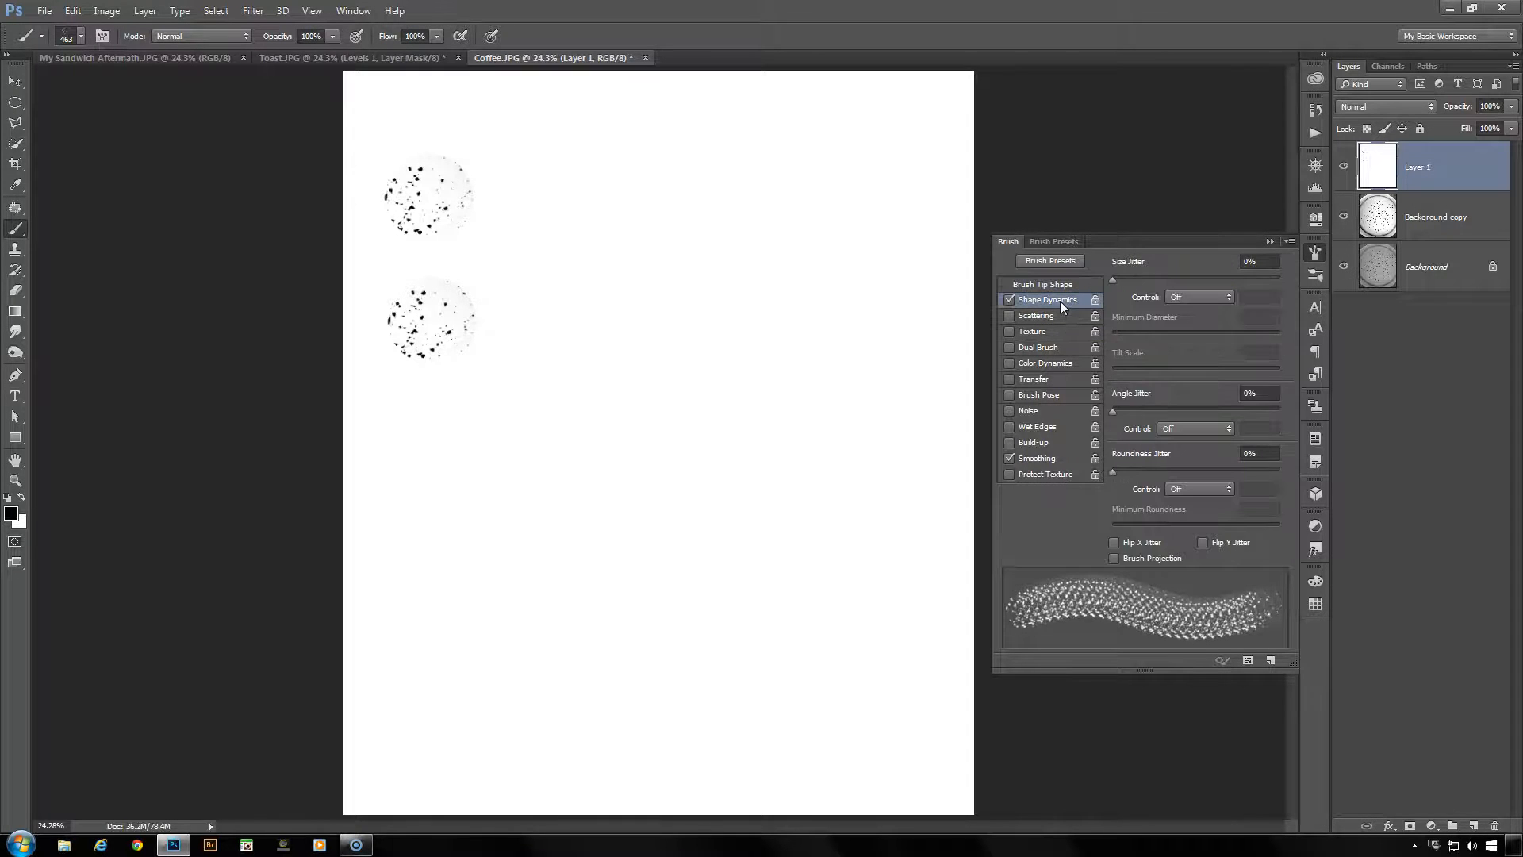
{"action": "left_click_drag", "start_coordinate": [1114, 282], "coordinate": [1284, 284]}
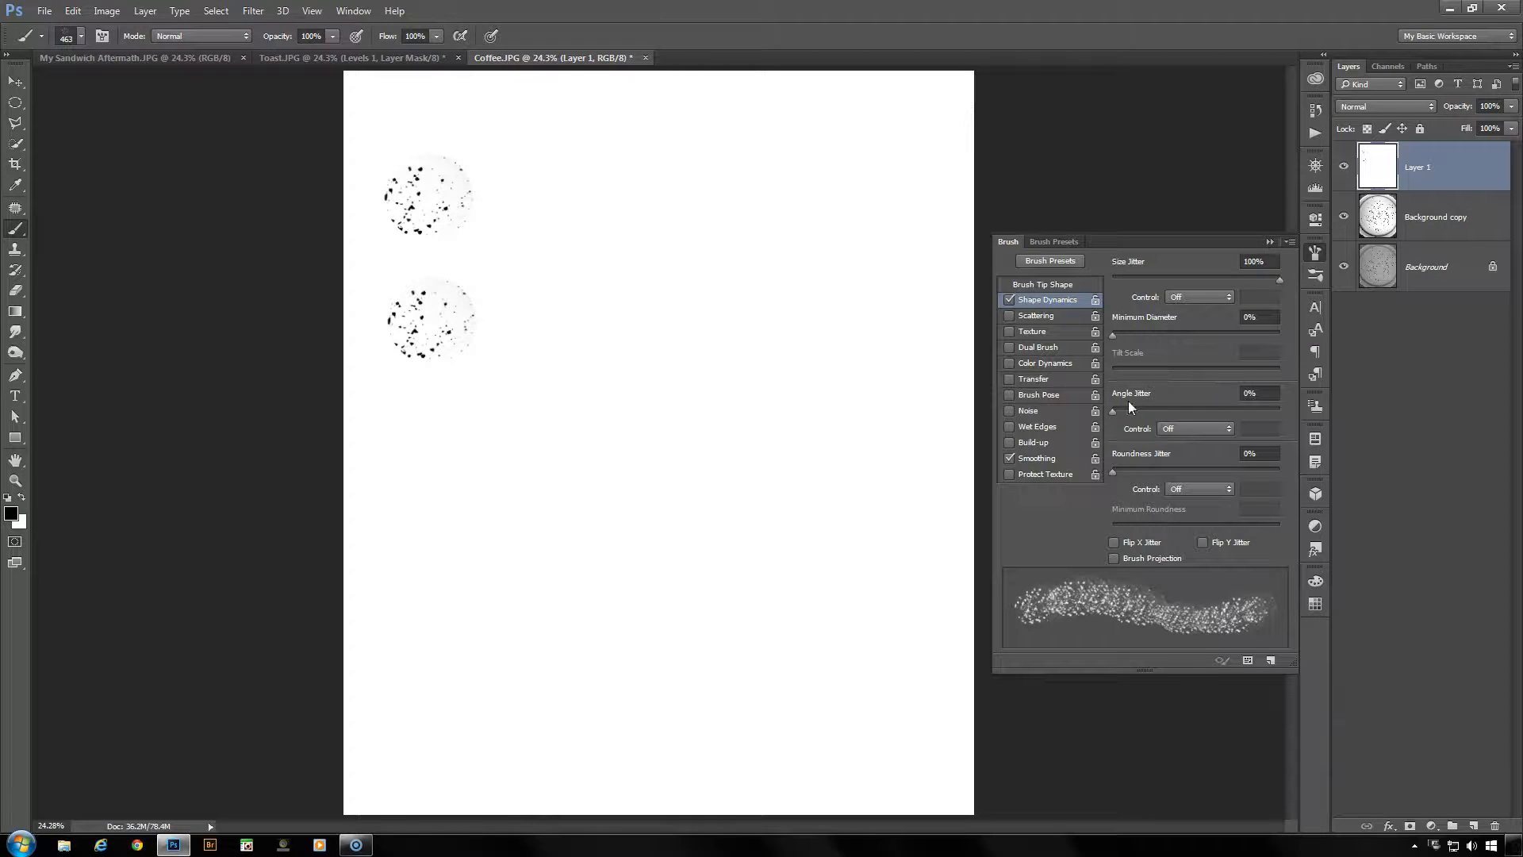
{"action": "left_click_drag", "start_coordinate": [1113, 411], "coordinate": [1287, 412]}
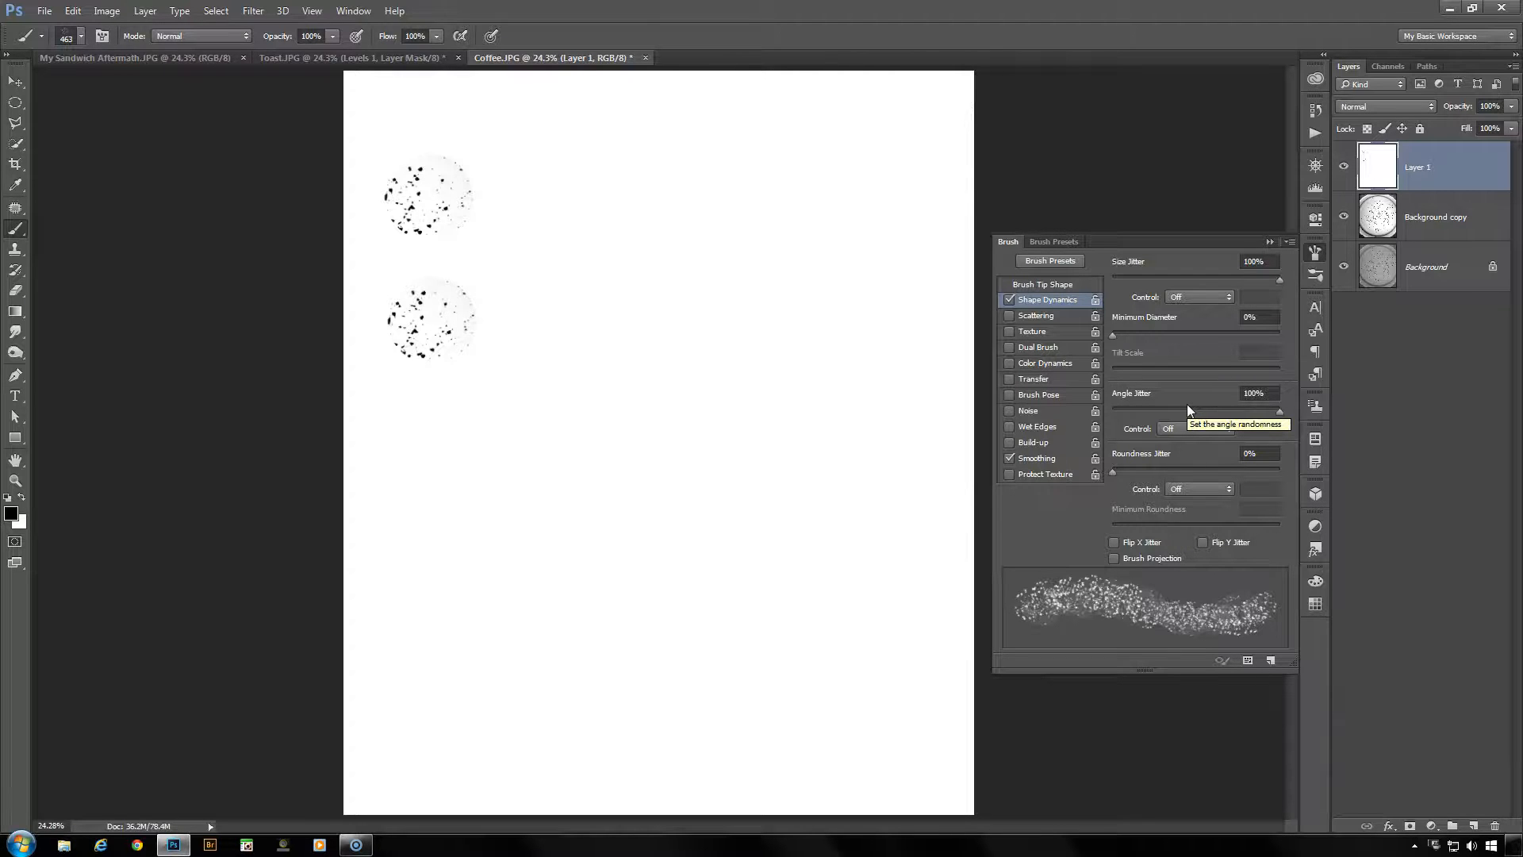
{"action": "left_click", "coordinate": [1054, 316]}
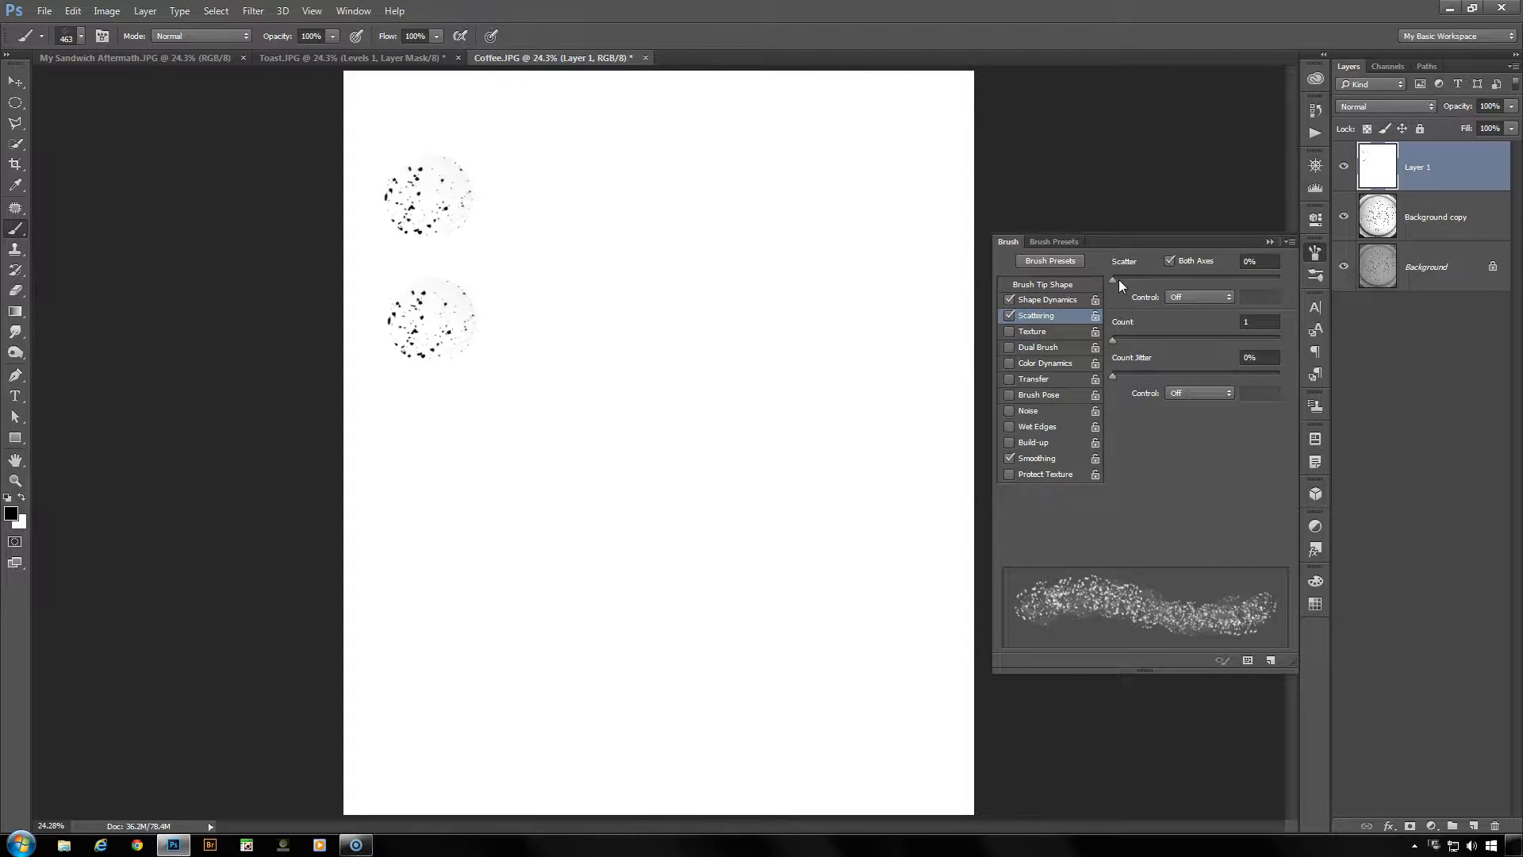
{"action": "left_click_drag", "start_coordinate": [1114, 279], "coordinate": [1135, 278]}
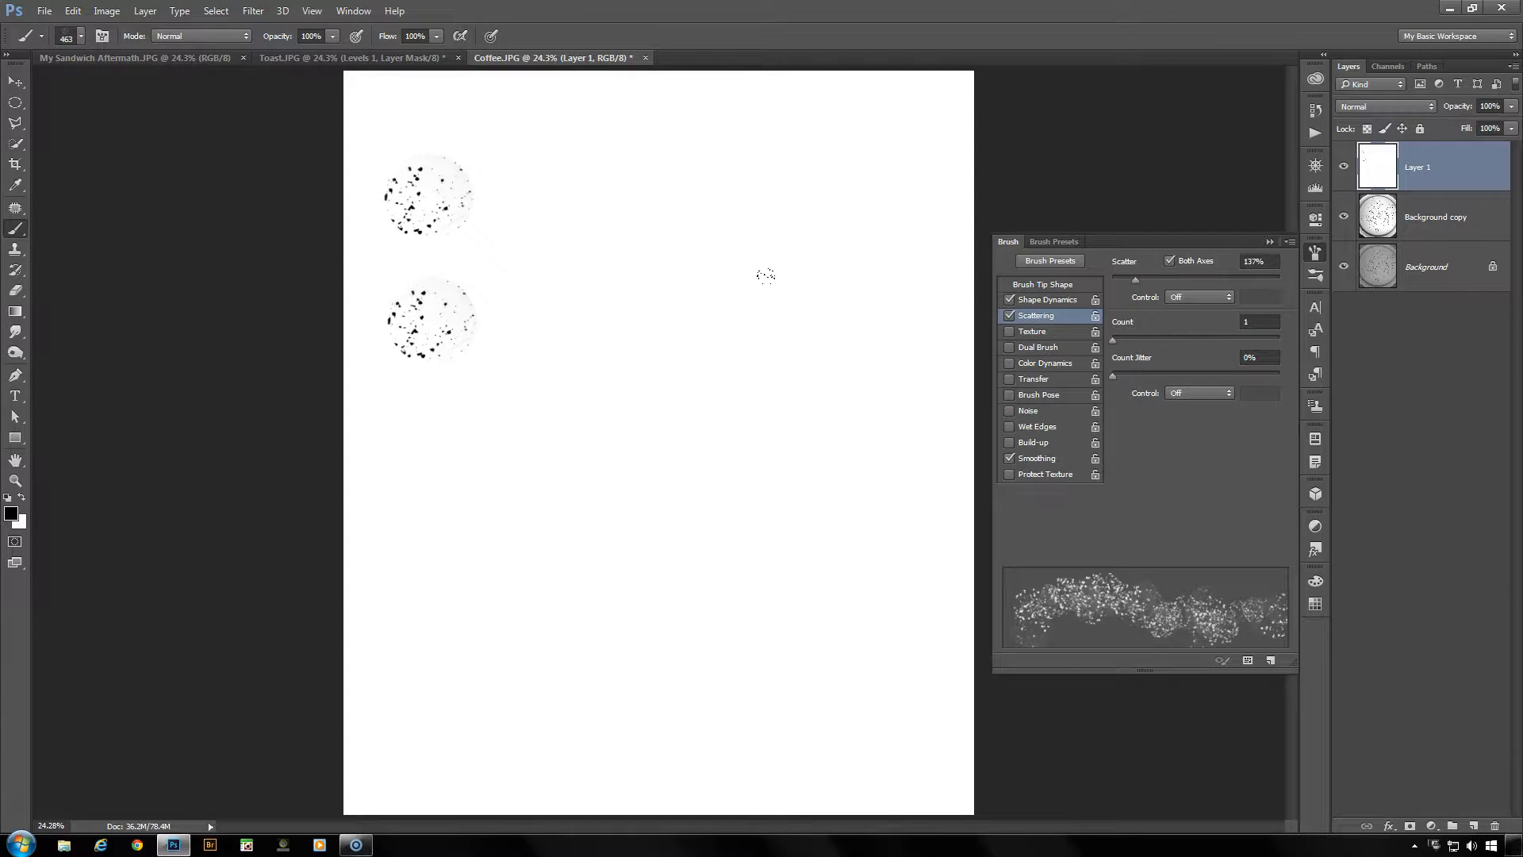
- Paint eight scattered black strokes with the Coffee brush across the middle, upper and lower-right areas of the white layer
{"action": "mouse_move", "coordinate": [602, 289]}
{"action": "left_mouse_down"}
{"action": "mouse_move", "coordinate": [623, 365]}
{"action": "mouse_move", "coordinate": [587, 397]}
{"action": "left_mouse_up"}
{"action": "left_click_drag", "start_coordinate": [578, 478], "coordinate": [618, 578]}
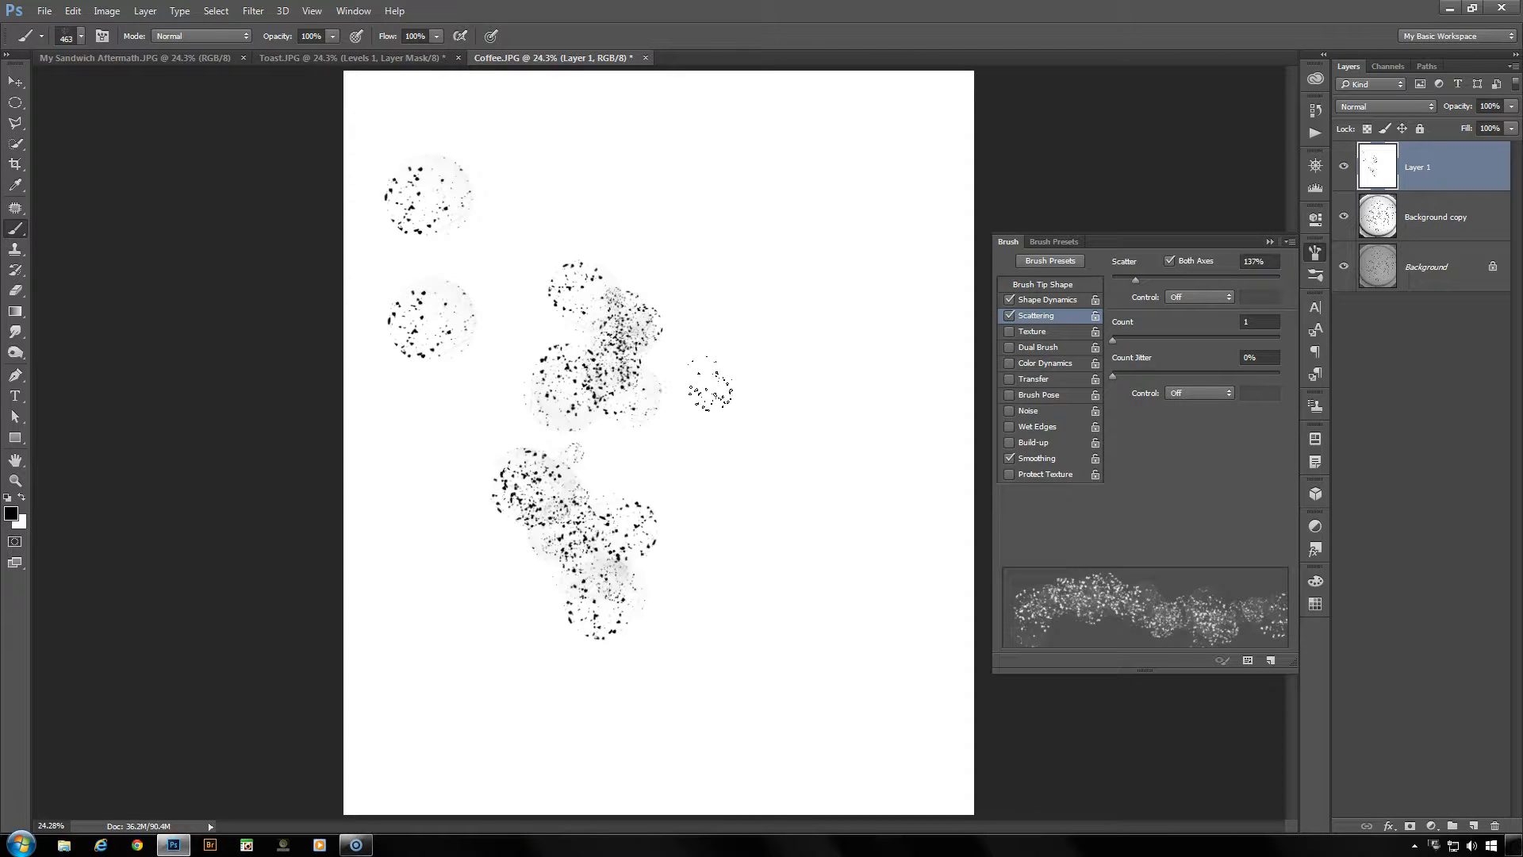
{"action": "mouse_move", "coordinate": [709, 389]}
{"action": "left_mouse_down"}
{"action": "mouse_move", "coordinate": [724, 422]}
{"action": "mouse_move", "coordinate": [707, 572]}
{"action": "left_mouse_up"}
{"action": "left_click_drag", "start_coordinate": [672, 475], "coordinate": [704, 641]}
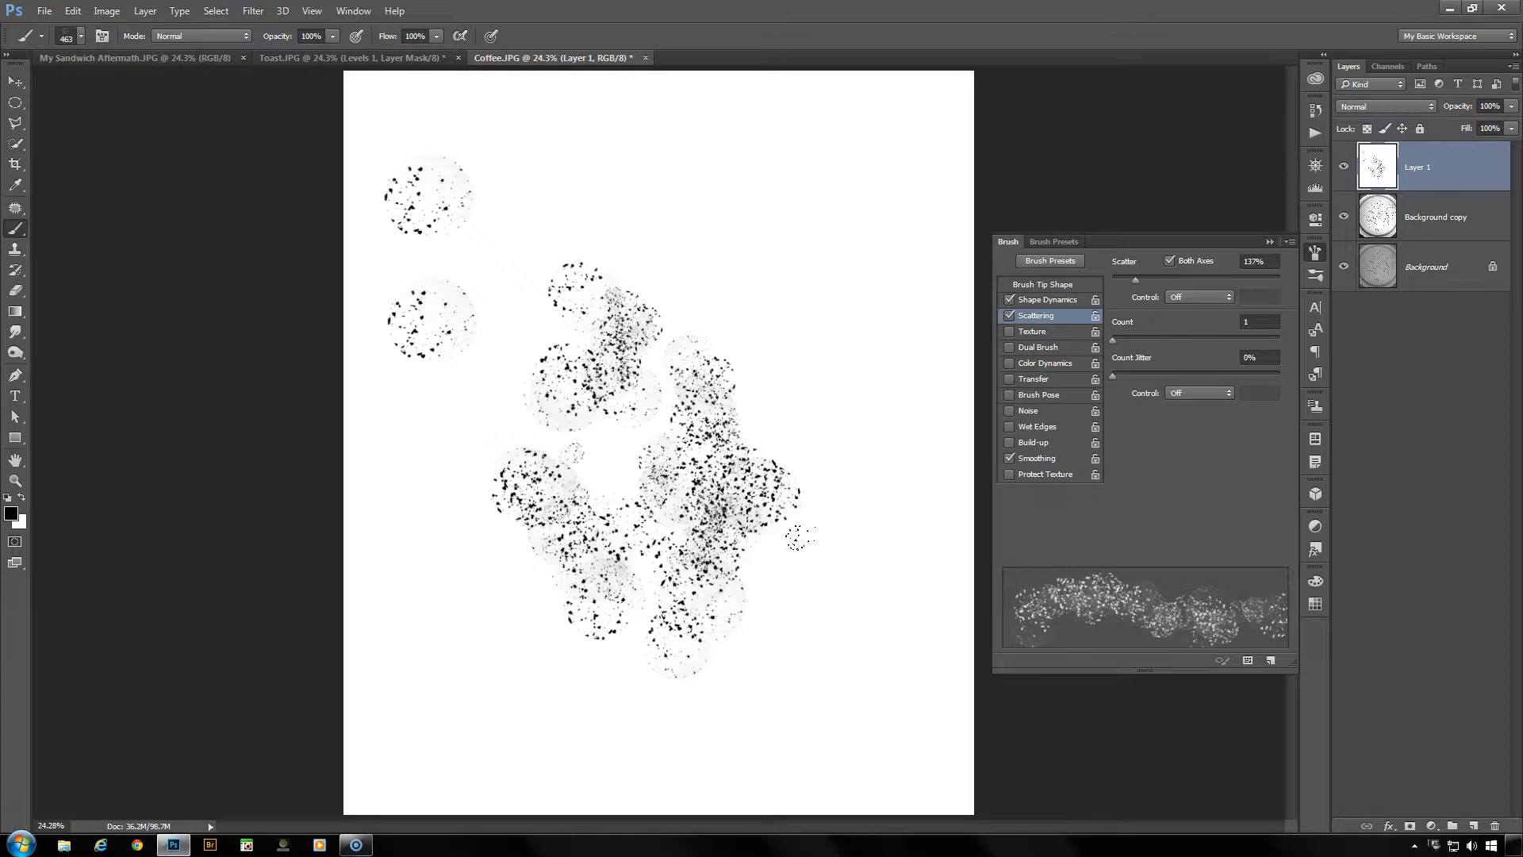
{"action": "left_click_drag", "start_coordinate": [796, 529], "coordinate": [812, 636]}
{"action": "left_click_drag", "start_coordinate": [801, 285], "coordinate": [761, 485]}
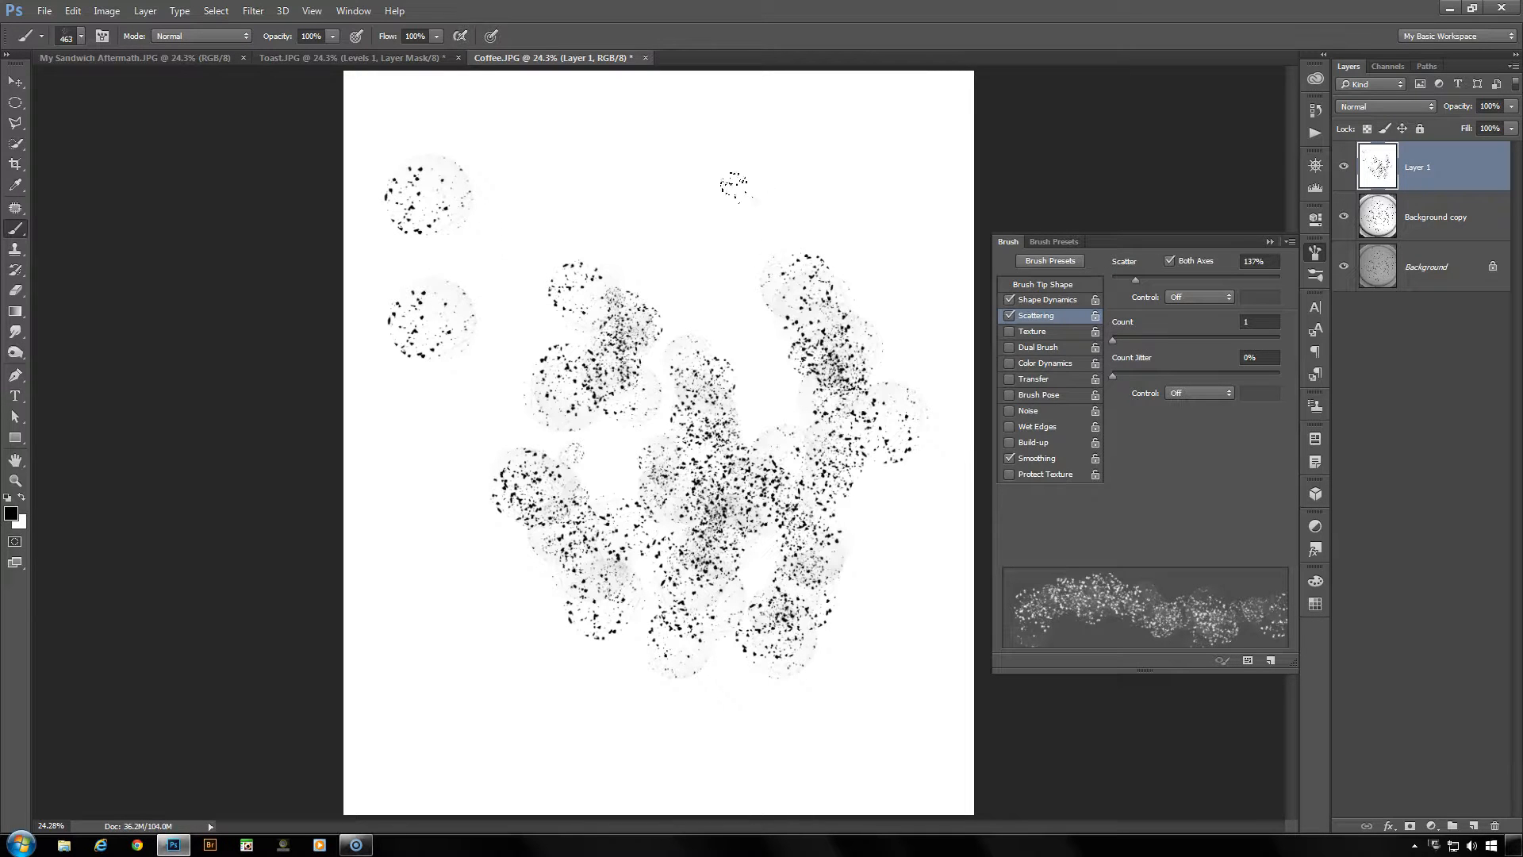
{"action": "left_click_drag", "start_coordinate": [731, 187], "coordinate": [662, 262]}
{"action": "mouse_move", "coordinate": [916, 607]}
{"action": "left_mouse_down"}
{"action": "mouse_move", "coordinate": [892, 581]}
{"action": "mouse_move", "coordinate": [765, 733]}
{"action": "left_mouse_up"}
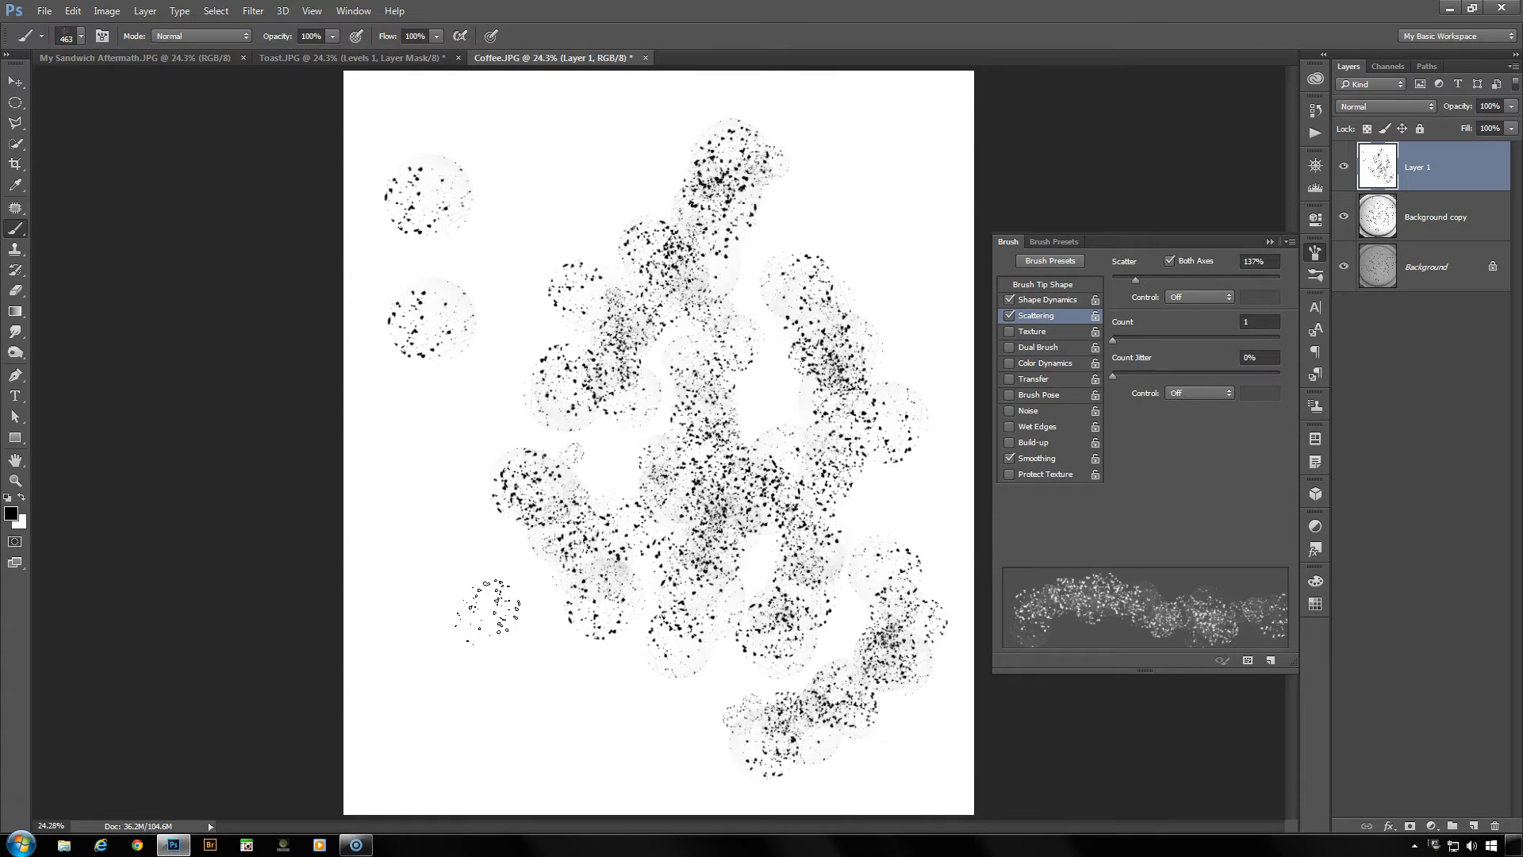
{"action": "key", "text": "alt"}
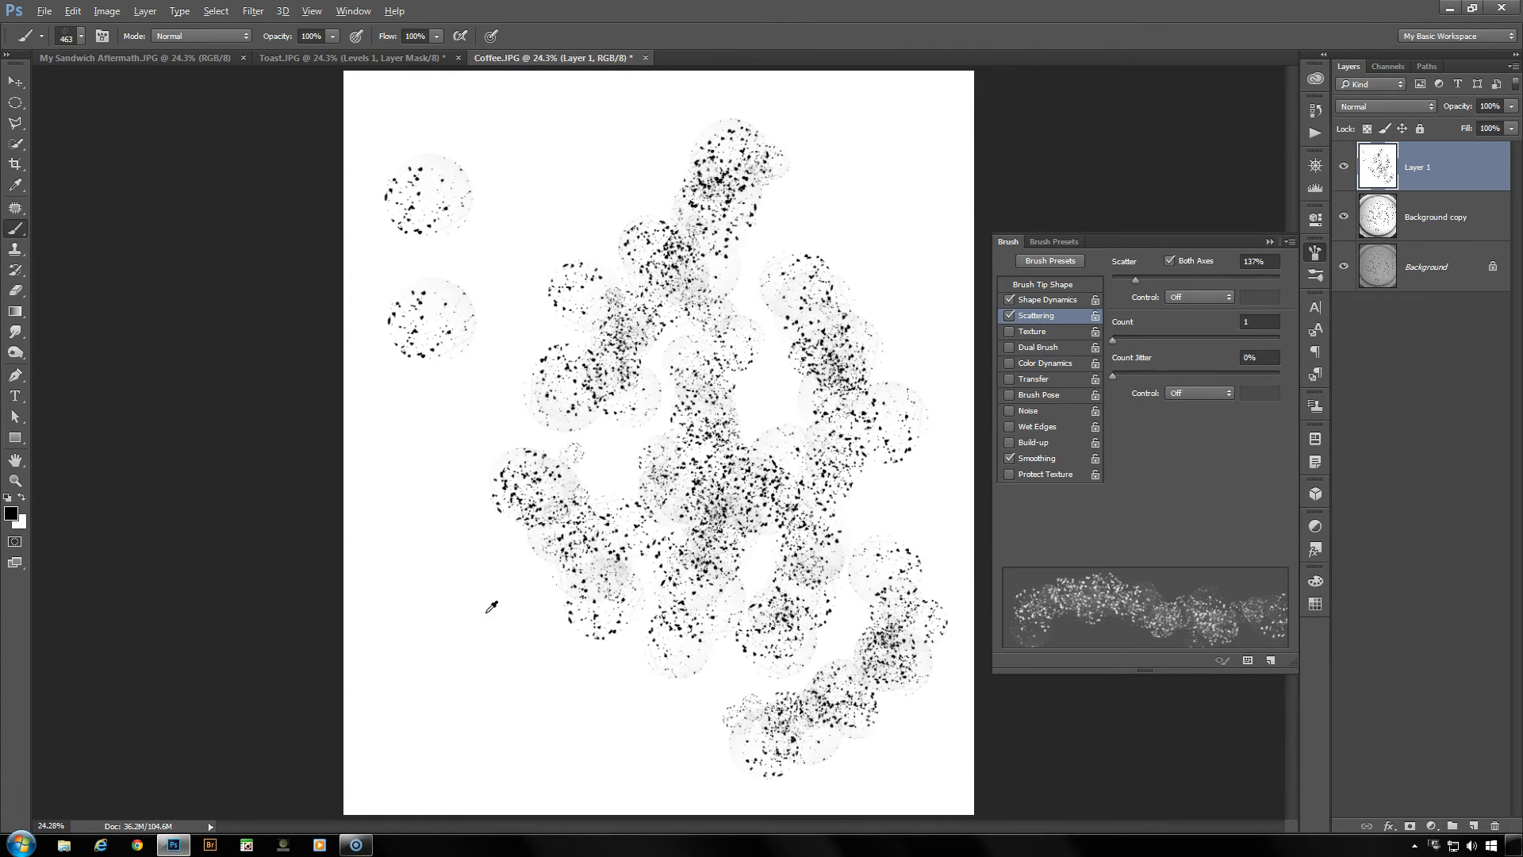